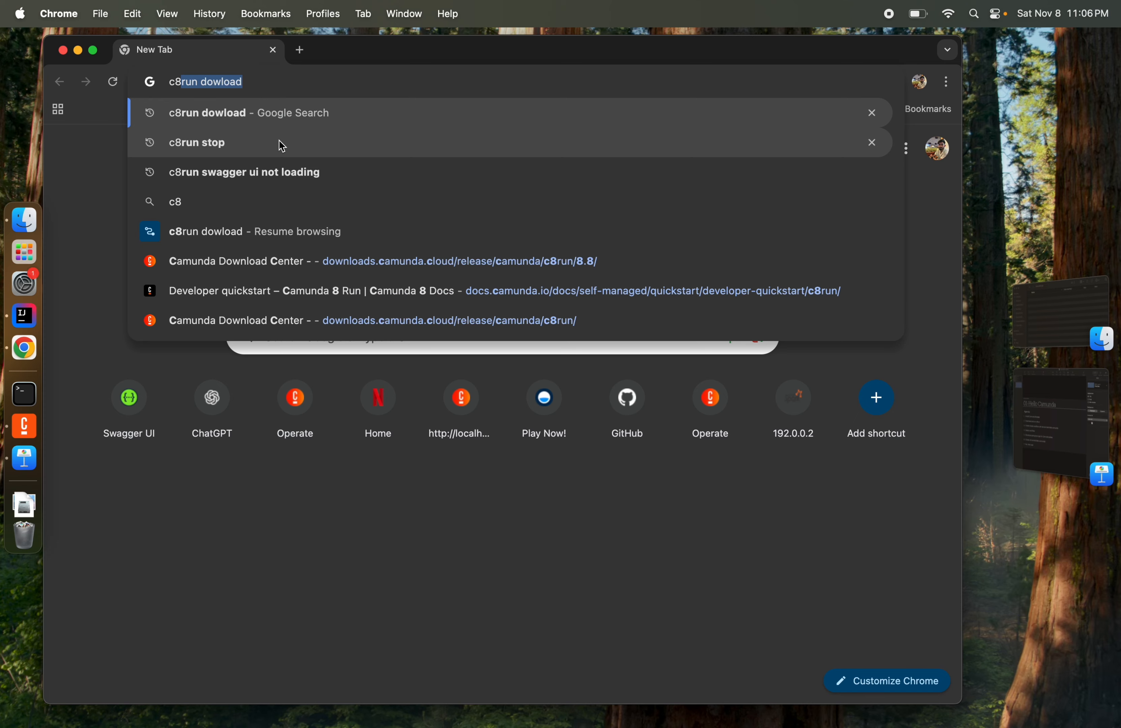
Search Google for "c8run dowload" and open the Developer quickstart – Camunda 8 Run documentation page.
{"action": "key", "text": "Return"}
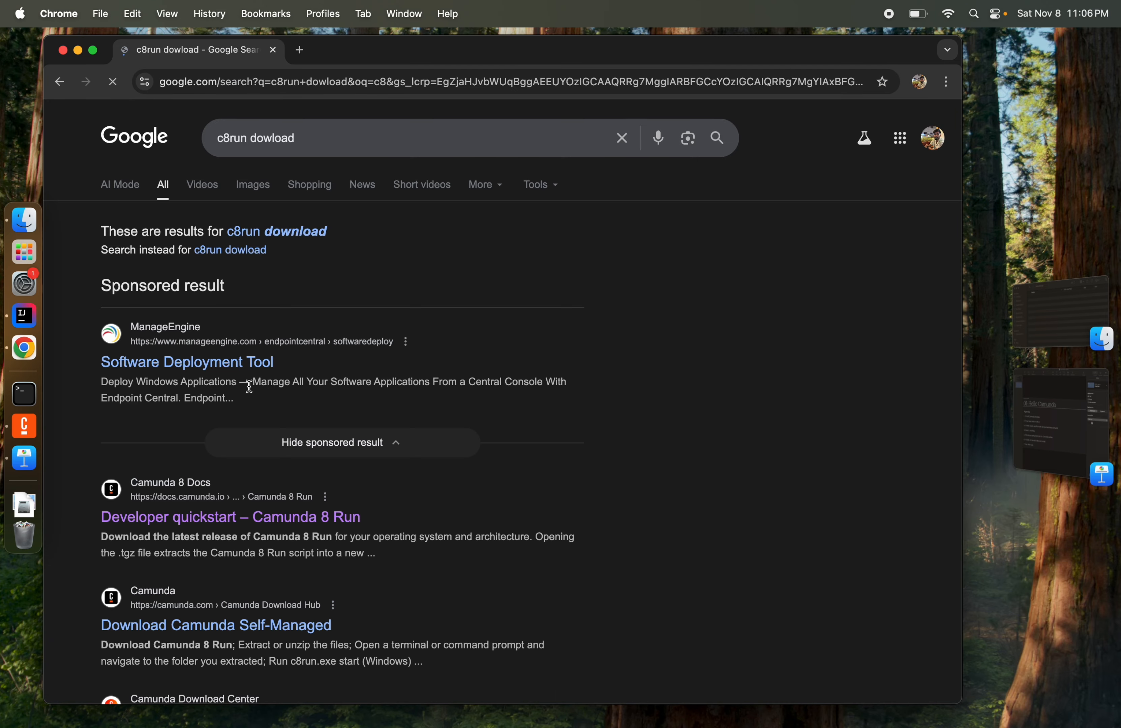
{"action": "scroll", "coordinate": [251, 393], "scroll_direction": "down", "scroll_amount": 5}
{"action": "scroll", "coordinate": [250, 393], "scroll_direction": "down", "scroll_amount": 1}
{"action": "left_click", "coordinate": [203, 242]}
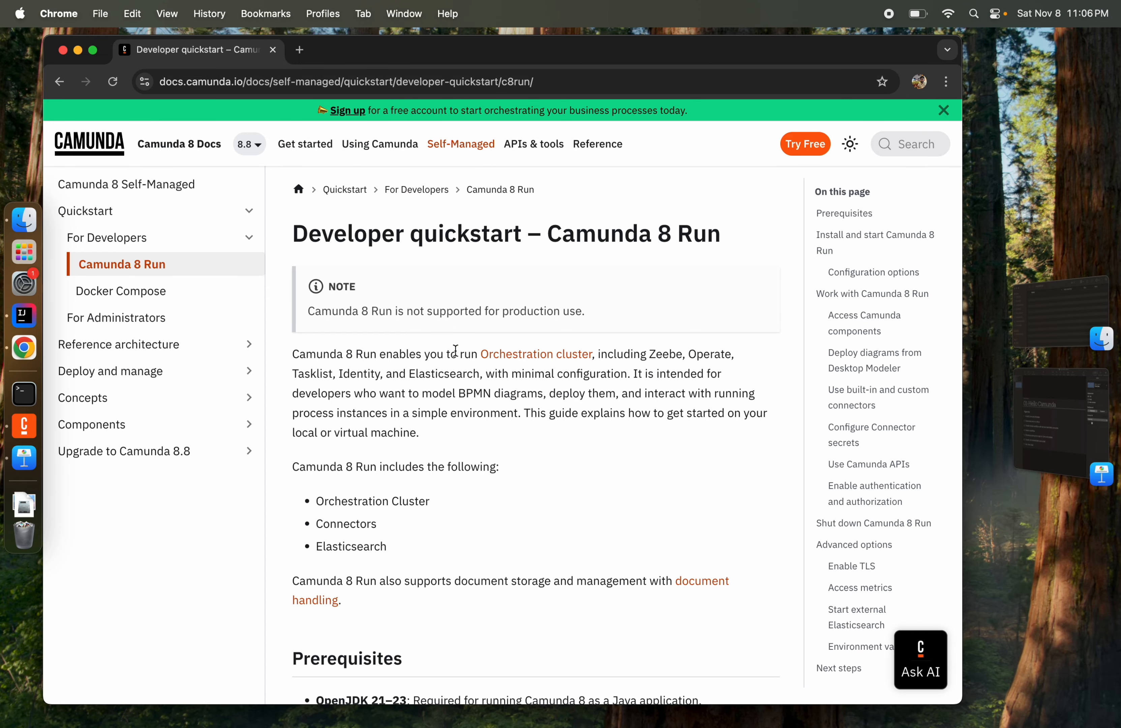
Open the Desktop Modeler installation guide linked in the Camunda 8 Run prerequisites.
{"action": "scroll", "coordinate": [455, 350], "scroll_direction": "down", "scroll_amount": 10}
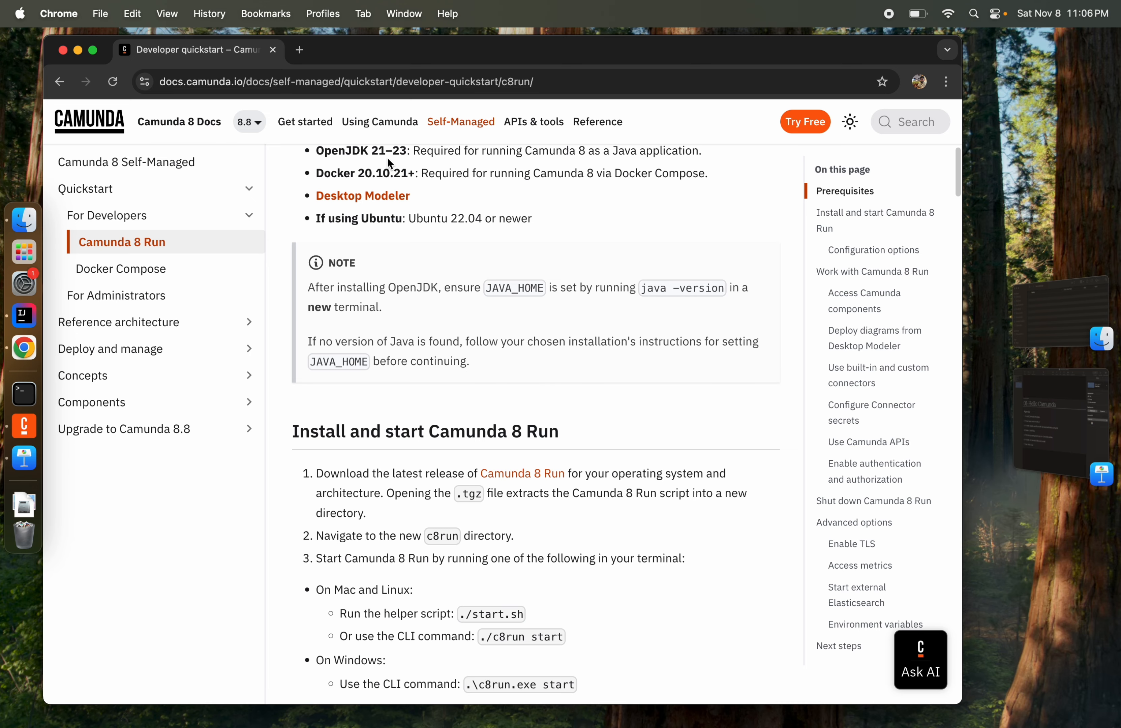
{"action": "left_click", "coordinate": [354, 198]}
{"action": "scroll", "coordinate": [369, 246], "scroll_direction": "down", "scroll_amount": 4}
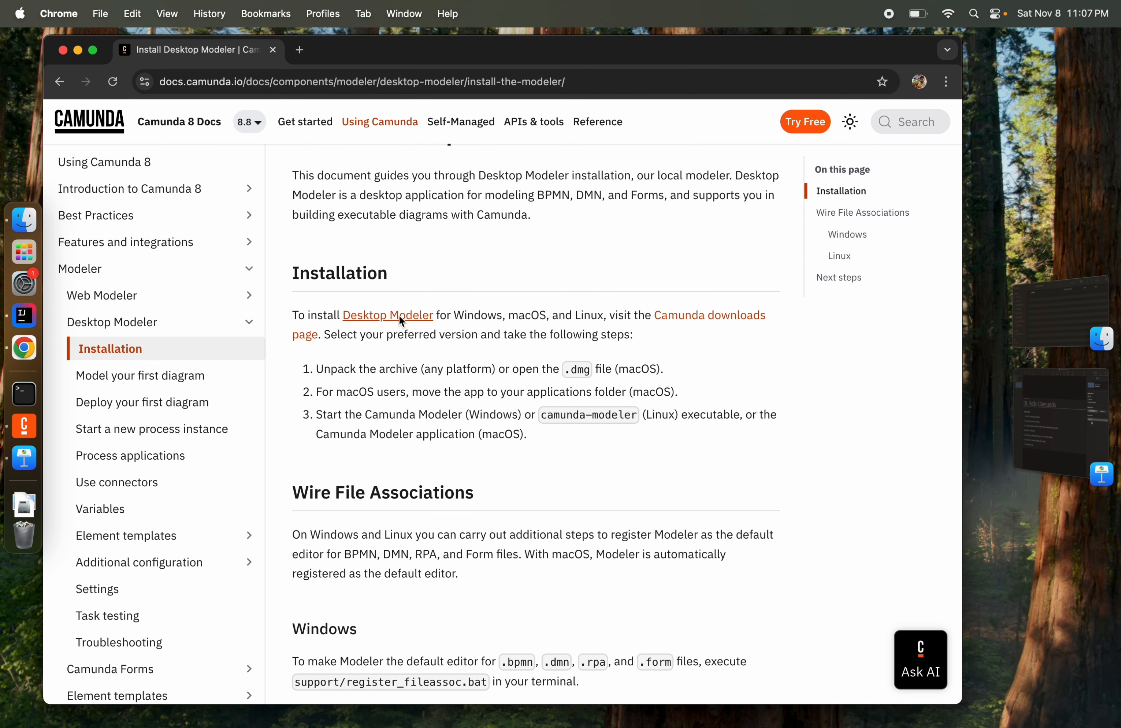
{"action": "left_click", "coordinate": [399, 315]}
{"action": "scroll", "coordinate": [419, 394], "scroll_direction": "down", "scroll_amount": 7}
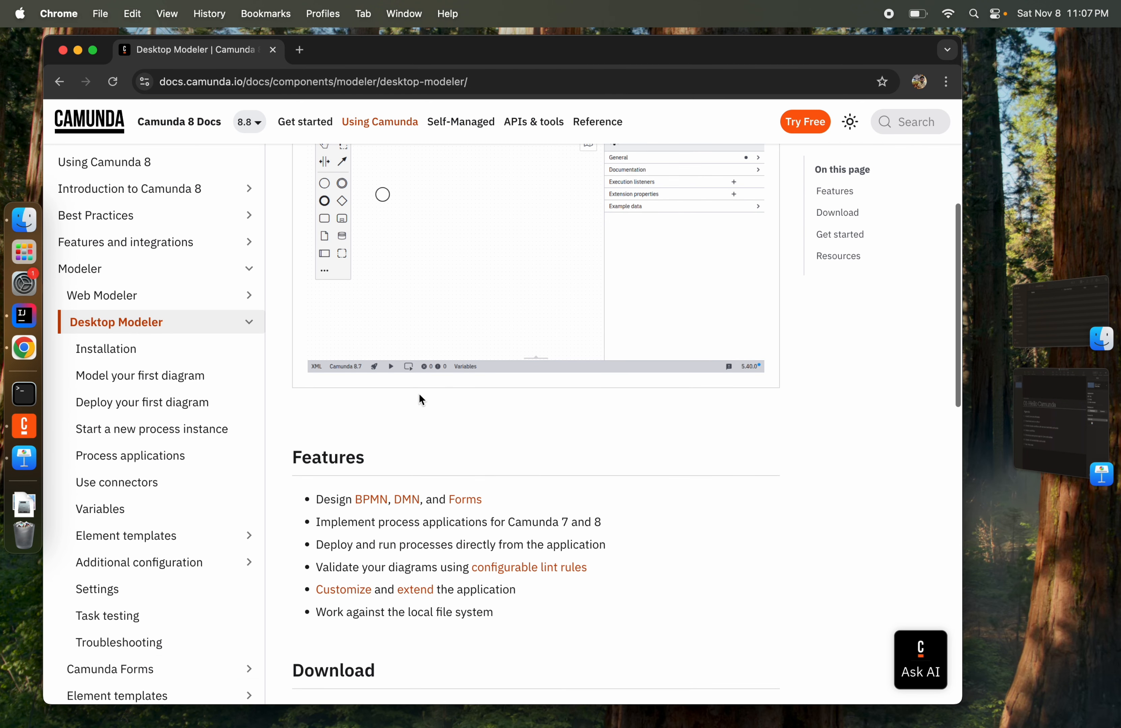
{"action": "left_click", "coordinate": [59, 81]}
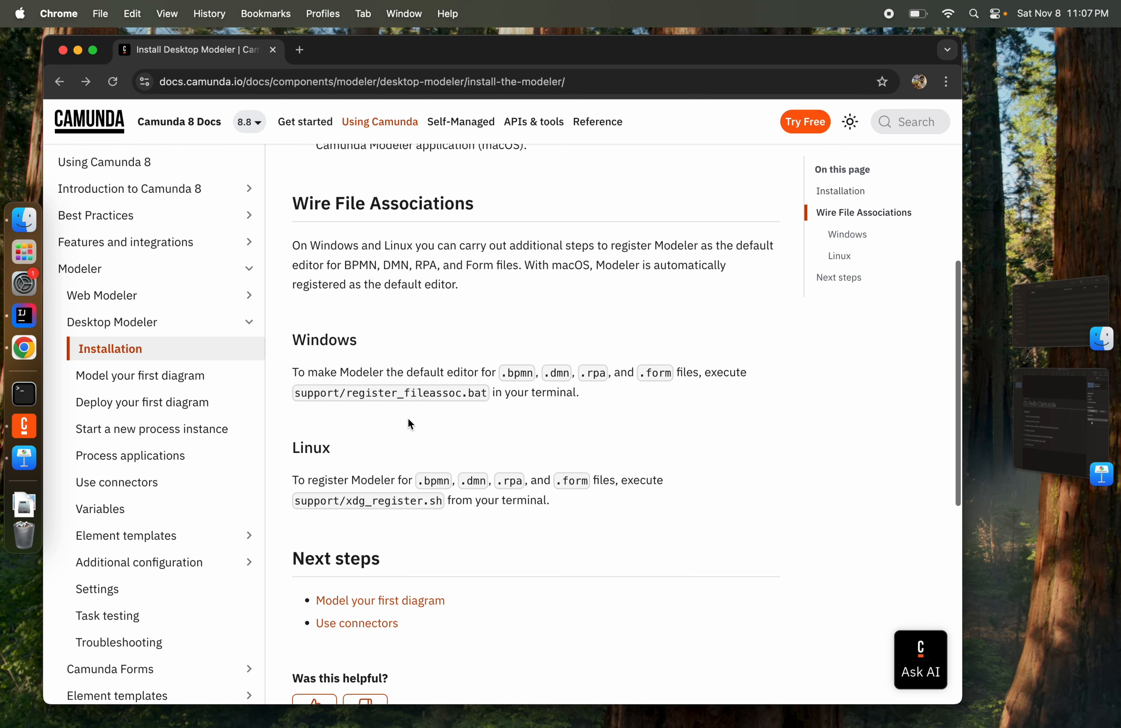
Open the Camunda downloads page from the installation guide and expand the alternative Desktop Modeler downloads.
{"action": "scroll", "coordinate": [408, 418], "scroll_direction": "up", "scroll_amount": 7}
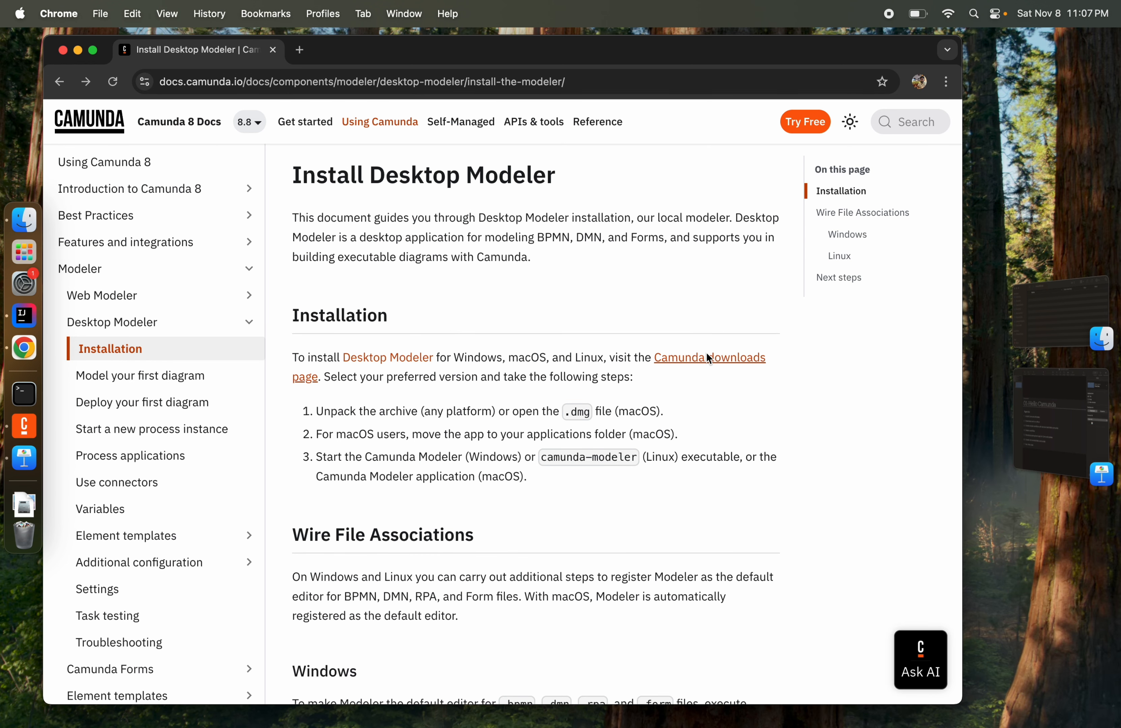
{"action": "left_click", "coordinate": [708, 357]}
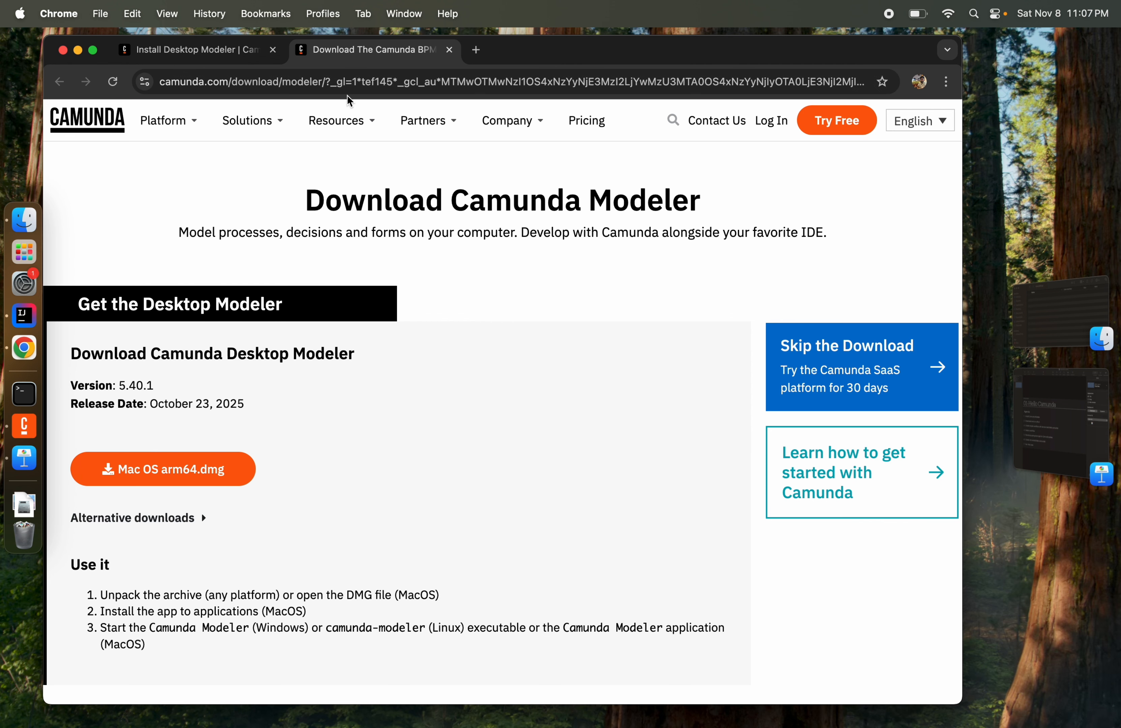
{"action": "mouse_move", "coordinate": [341, 121]}
{"action": "scroll", "coordinate": [332, 379], "scroll_direction": "down", "scroll_amount": 2}
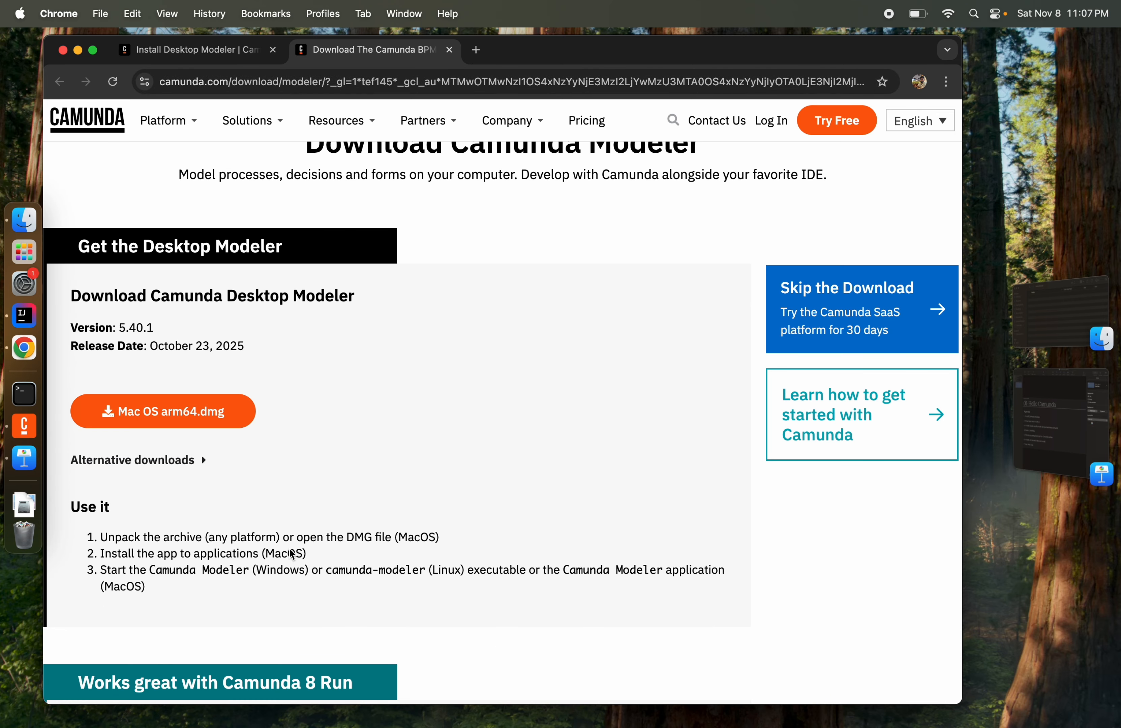
{"action": "left_click", "coordinate": [196, 460]}
{"action": "scroll", "coordinate": [231, 471], "scroll_direction": "down", "scroll_amount": 2}
{"action": "scroll", "coordinate": [231, 471], "scroll_direction": "down", "scroll_amount": 2}
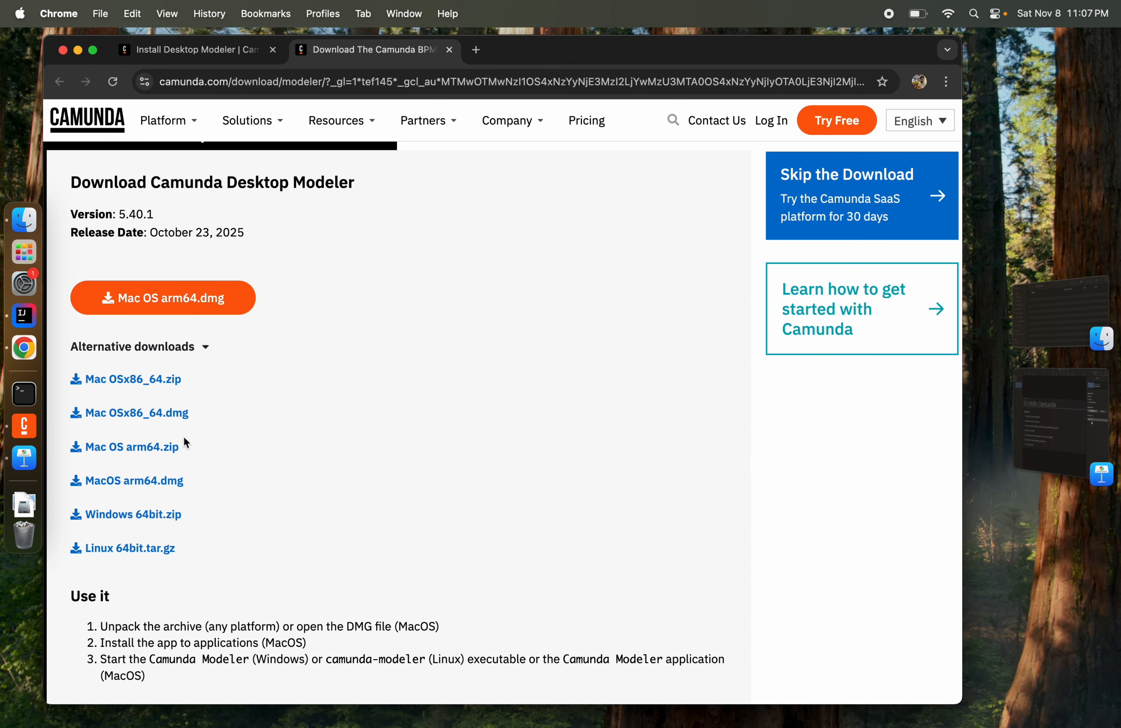
Return to the Camunda 8 Run quickstart and open the Camunda 8 Run release download page linked in the installation steps.
{"action": "left_click", "coordinate": [176, 51]}
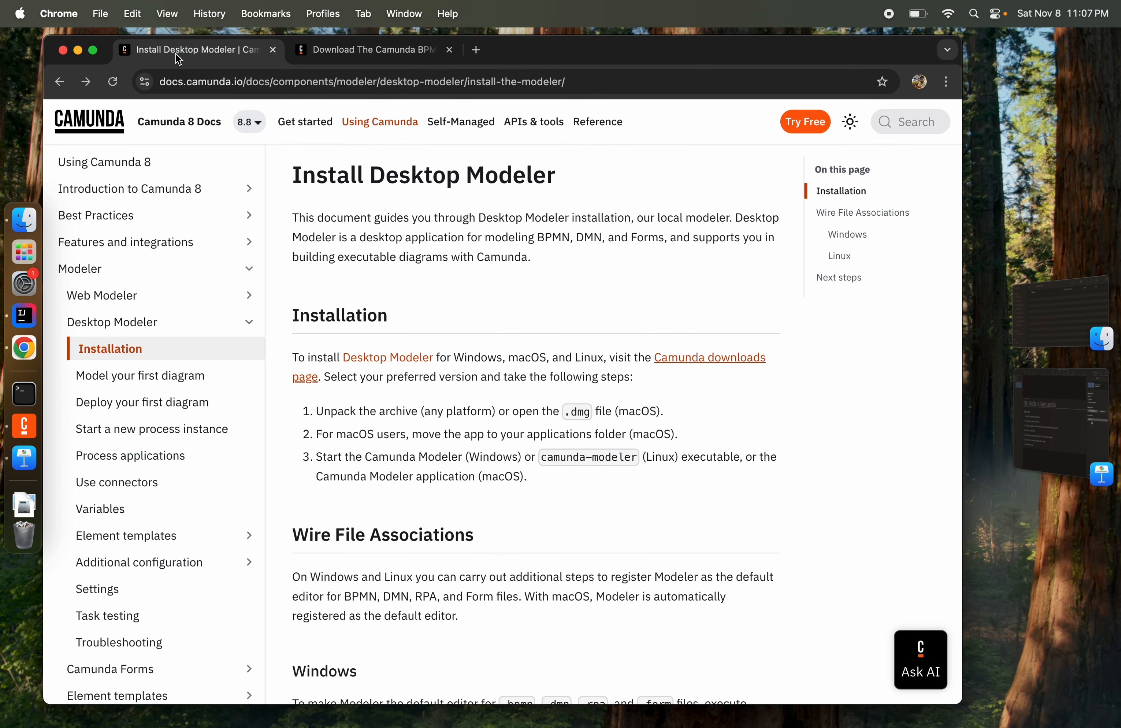
{"action": "left_click", "coordinate": [60, 82]}
{"action": "scroll", "coordinate": [474, 317], "scroll_direction": "down", "scroll_amount": 5}
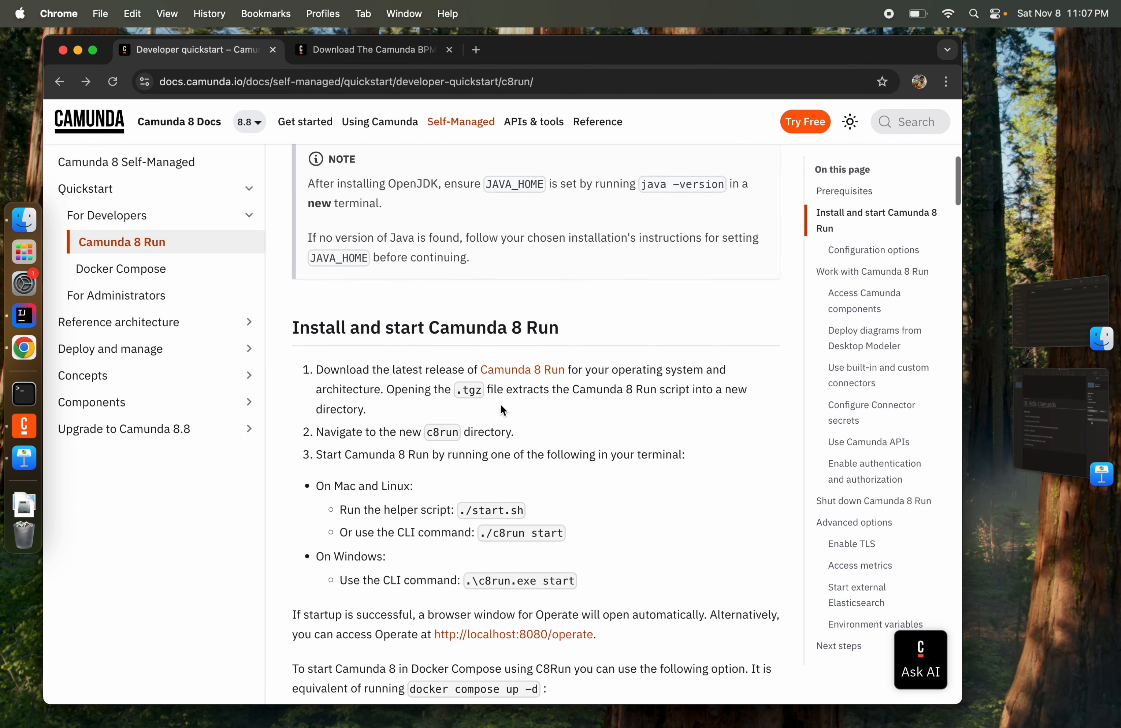
{"action": "left_click", "coordinate": [531, 274]}
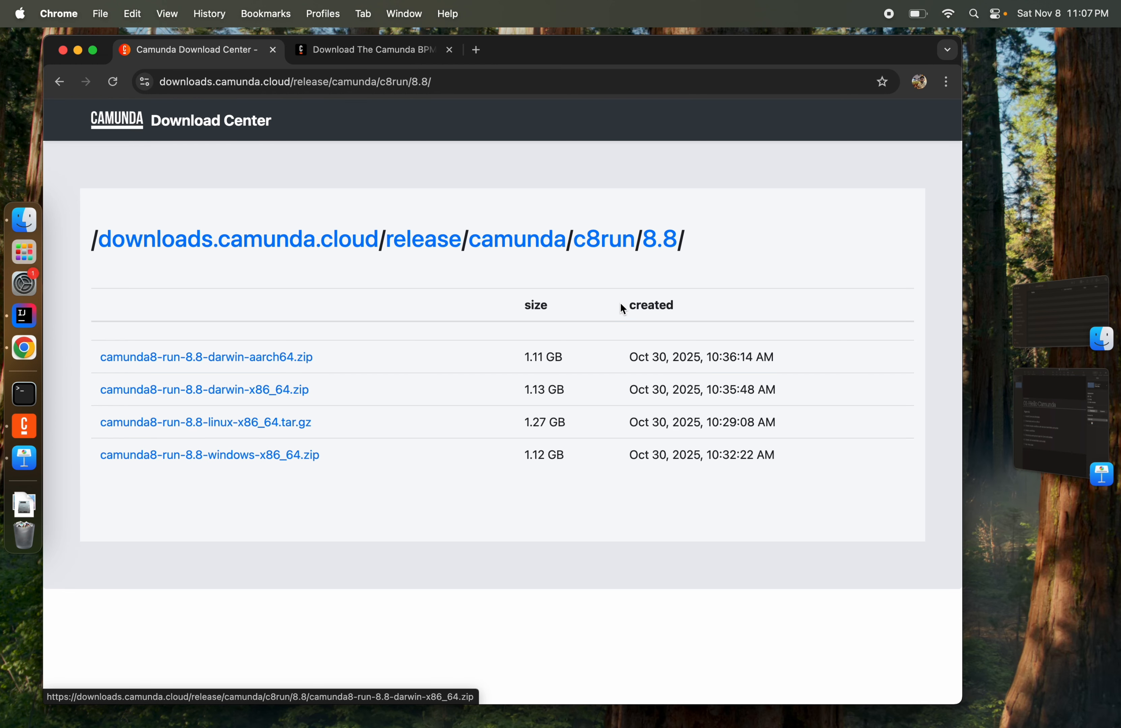
Go up to the list of all c8run releases and open version 8.7.17.
{"action": "left_click", "coordinate": [605, 241]}
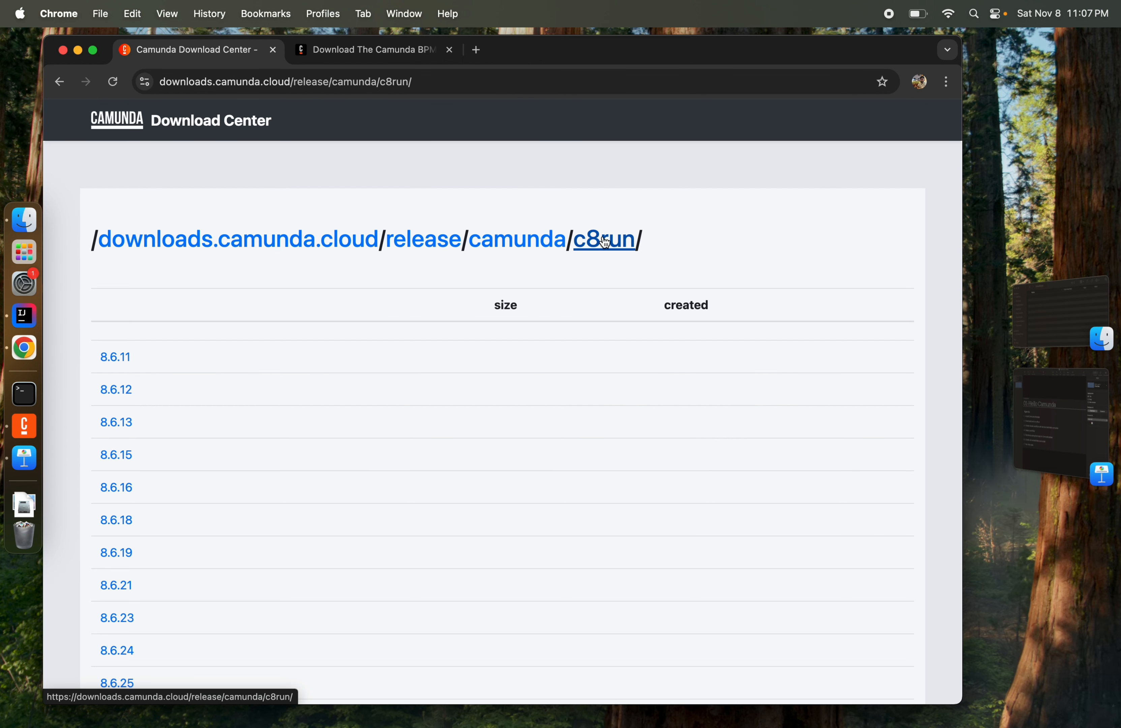
{"action": "scroll", "coordinate": [158, 473], "scroll_direction": "down", "scroll_amount": 4}
{"action": "scroll", "coordinate": [158, 471], "scroll_direction": "down", "scroll_amount": 6}
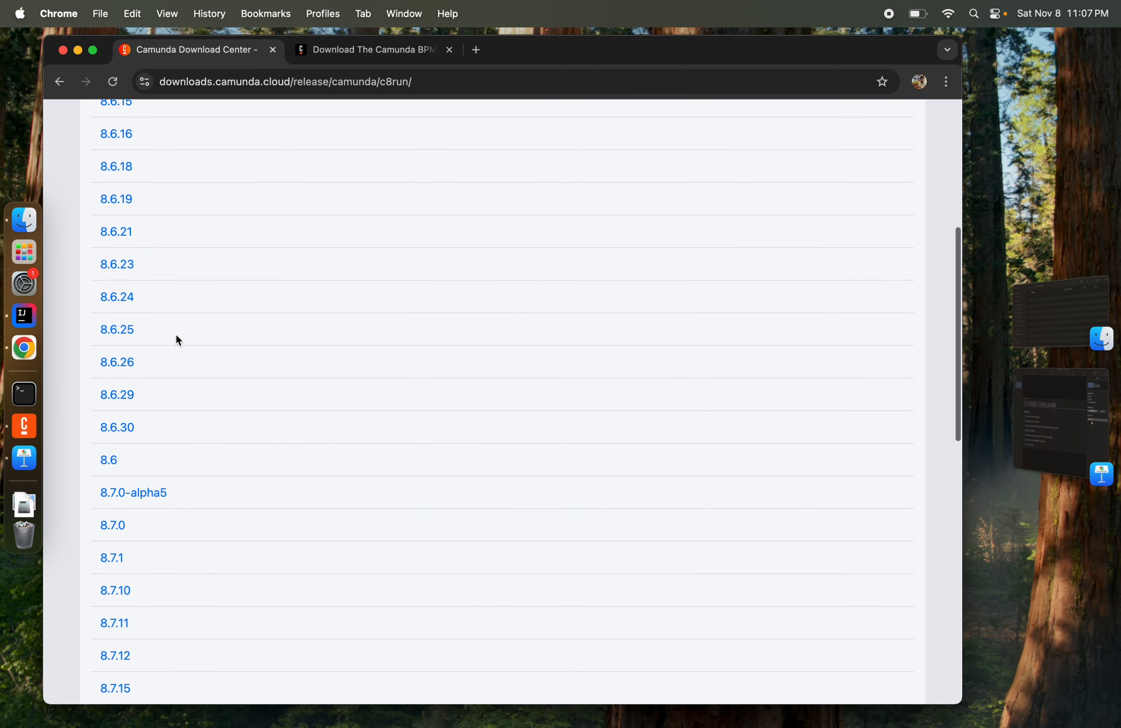
{"action": "scroll", "coordinate": [152, 493], "scroll_direction": "down", "scroll_amount": 3}
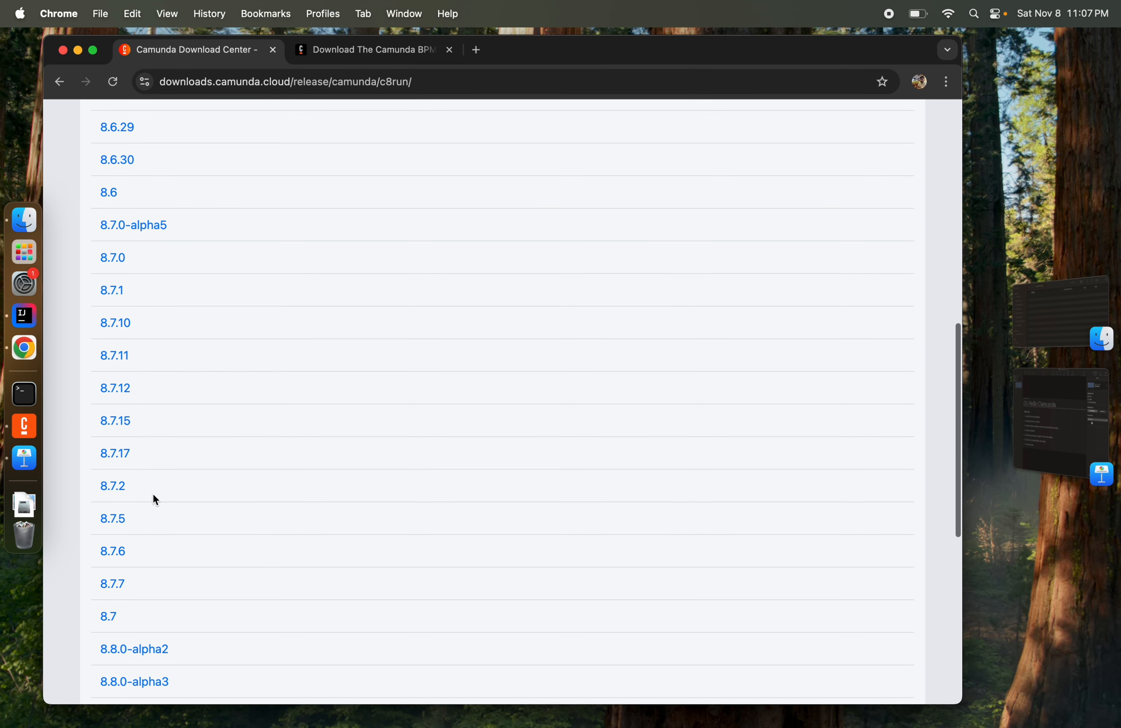
{"action": "left_click", "coordinate": [123, 455]}
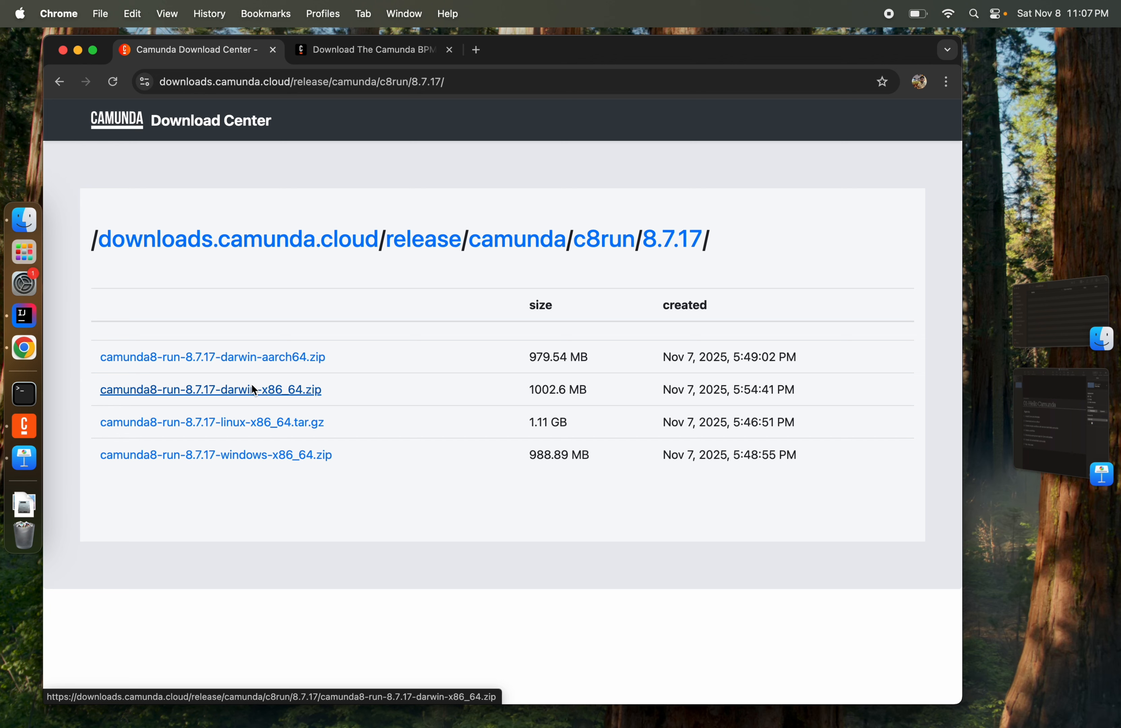
Start downloading camunda8-run-8.7.17-windows-x86_64.zip and cancel the download.
{"action": "left_click", "coordinate": [255, 462]}
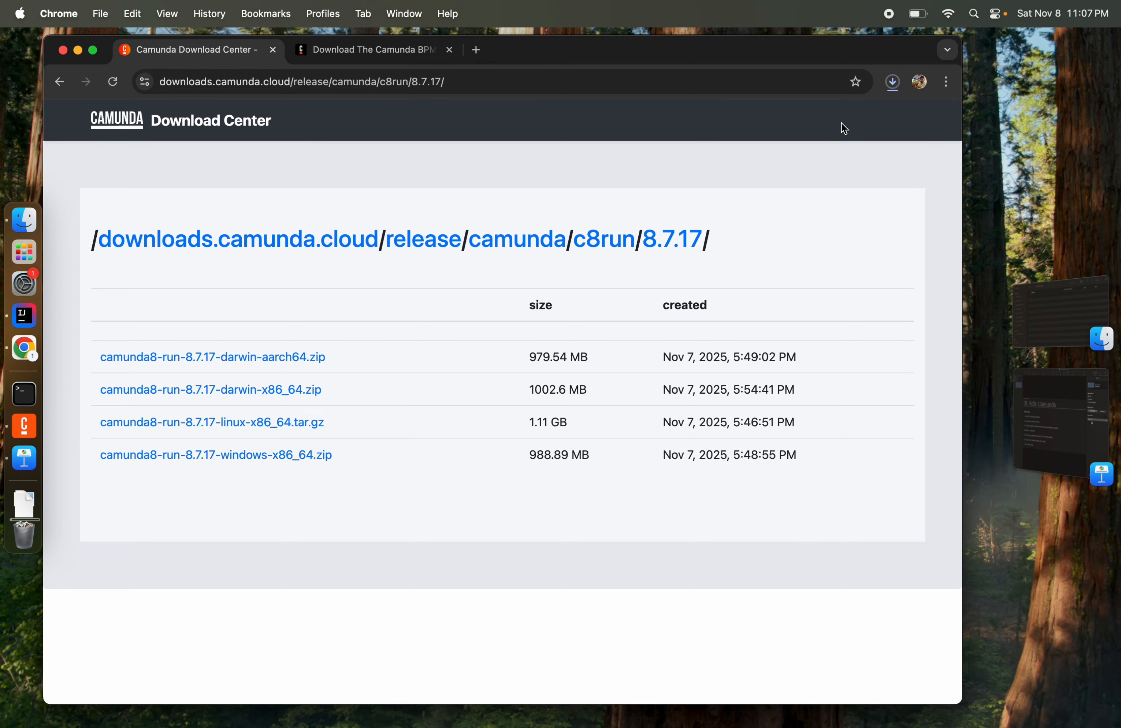
{"action": "left_click", "coordinate": [892, 82]}
{"action": "left_click", "coordinate": [881, 152]}
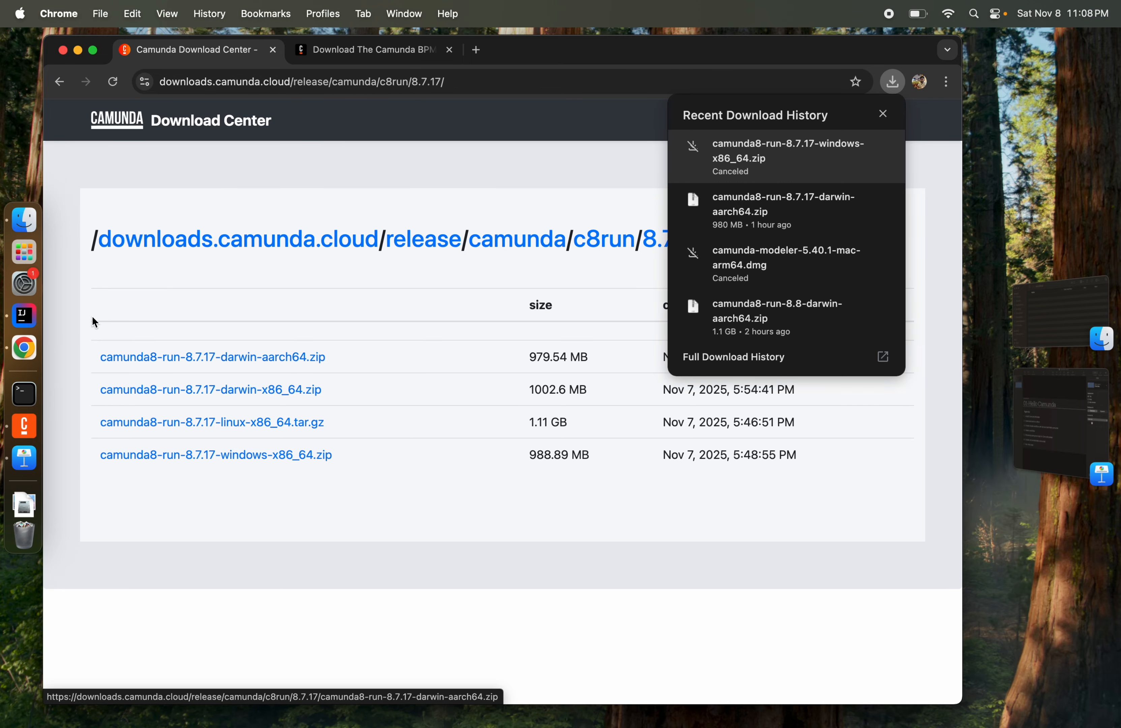
Switch to Finder and open a new terminal at the c8run folder inside the Camunda folder.
{"action": "left_click", "coordinate": [22, 225]}
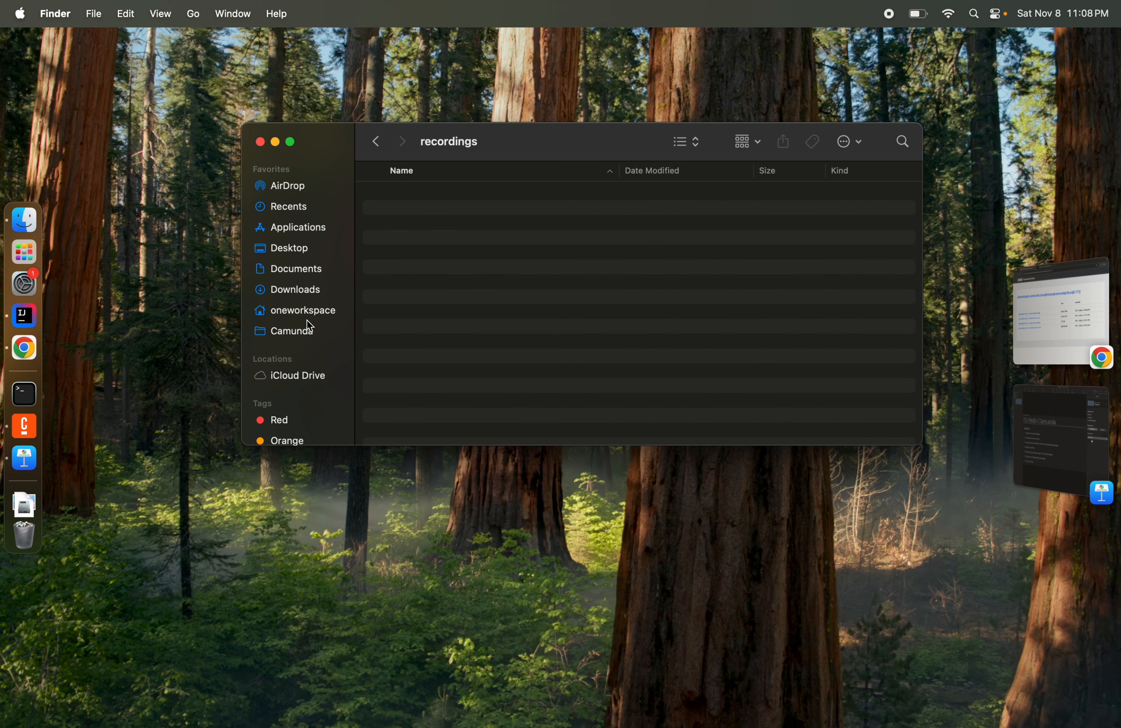
{"action": "left_click", "coordinate": [295, 328]}
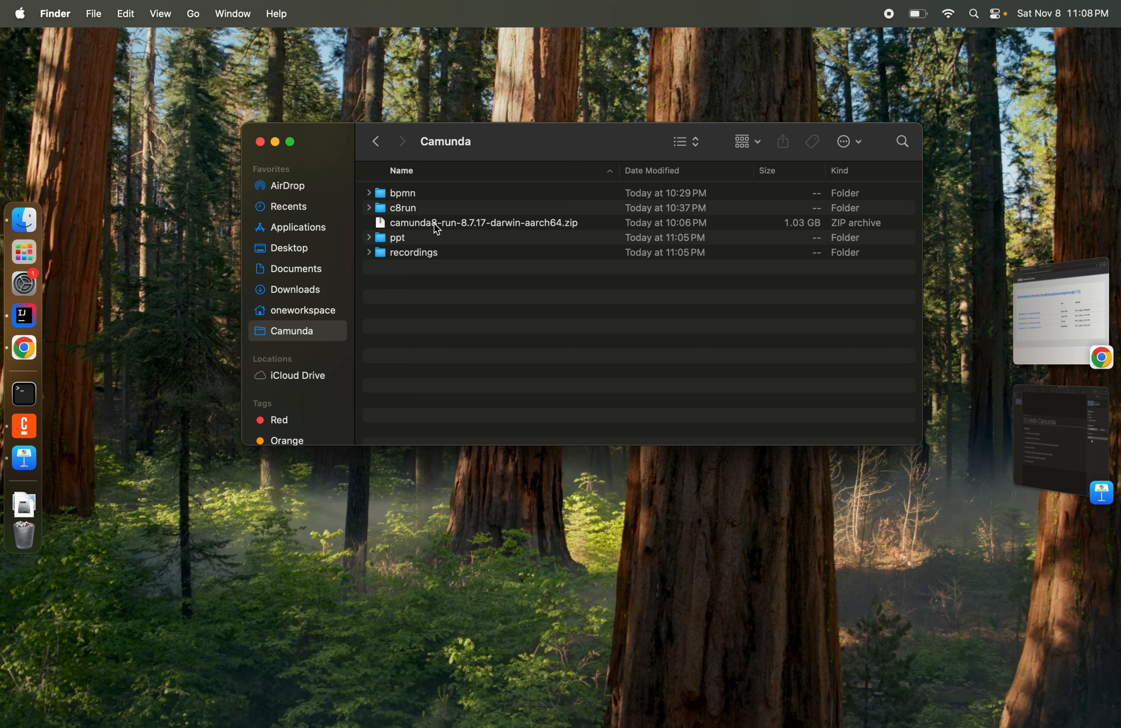
{"action": "left_click", "coordinate": [390, 207]}
{"action": "right_click", "coordinate": [390, 208]}
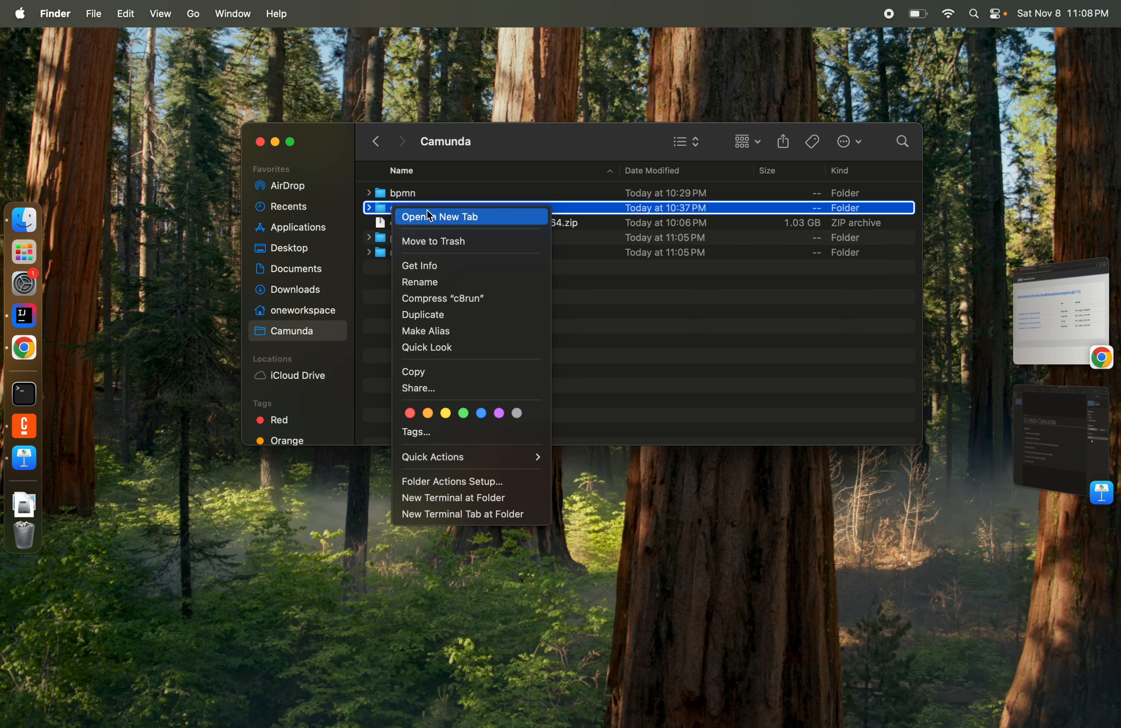
{"action": "left_click", "coordinate": [437, 498]}
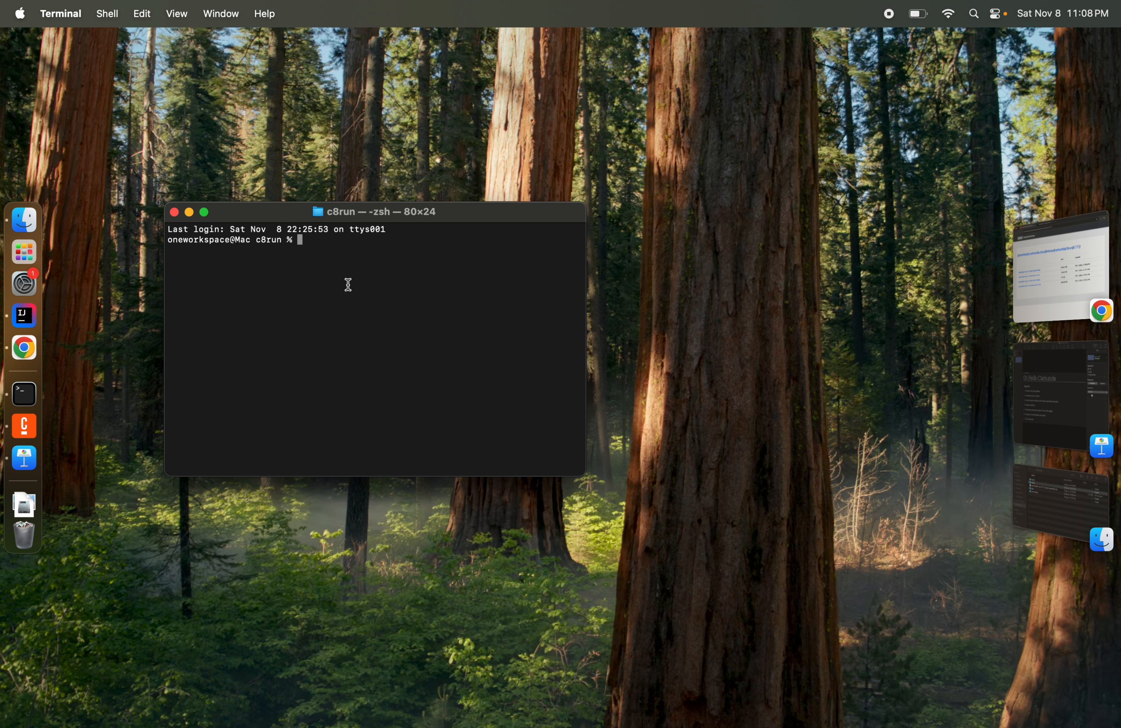
Stop Camunda with ./c8run stop and start it again with ./c8run start.
{"action": "type", "text": "./c8run stop"}
{"action": "key", "text": "Return"}
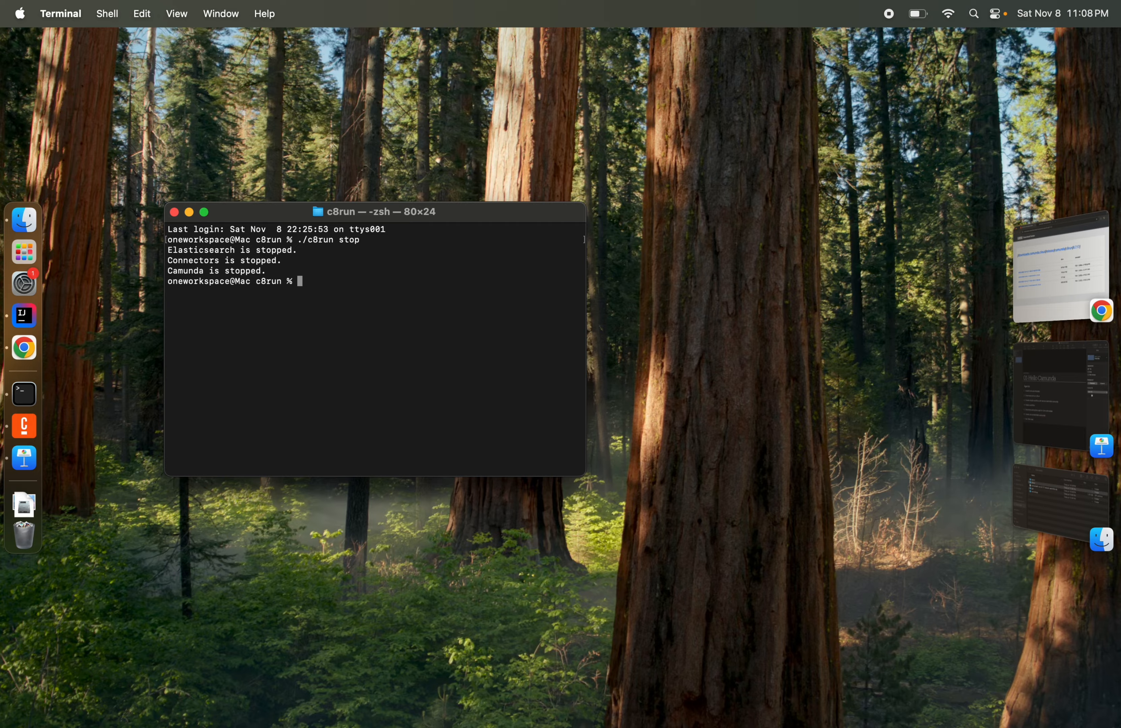
{"action": "type", "text": "./c8run start"}
{"action": "key", "text": "Return"}
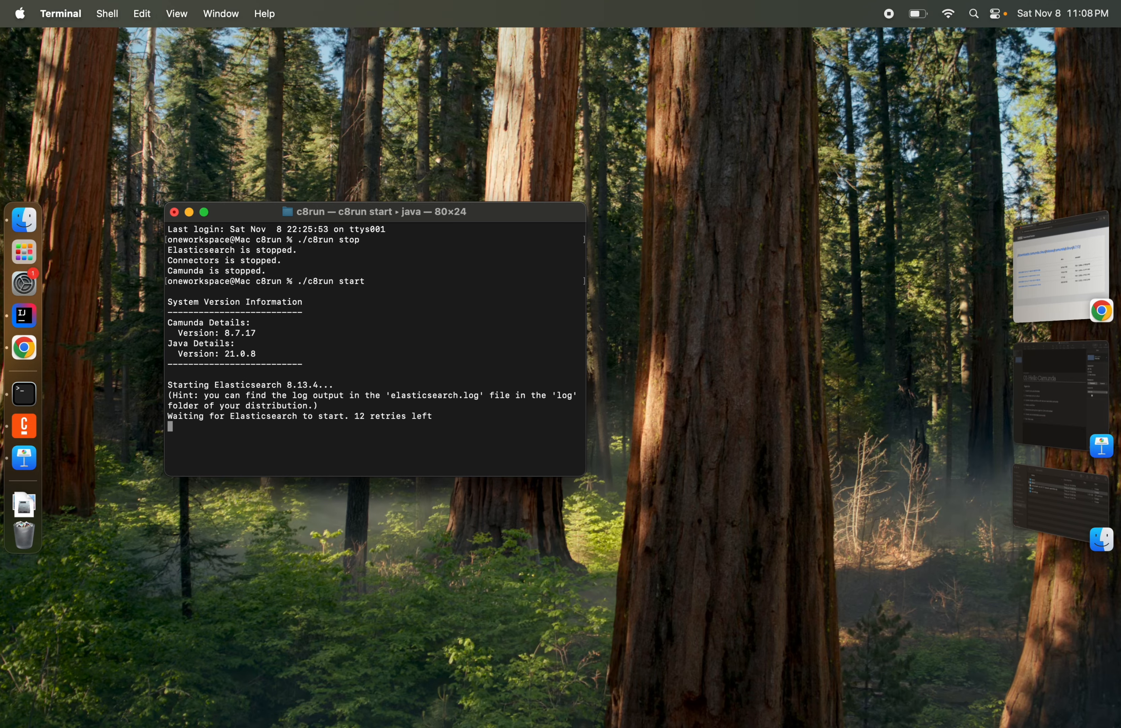
Reposition and enlarge the terminal window to make room for the startup output.
{"action": "double_click", "coordinate": [568, 212]}
{"action": "left_click_drag", "start_coordinate": [567, 168], "coordinate": [423, 104]}
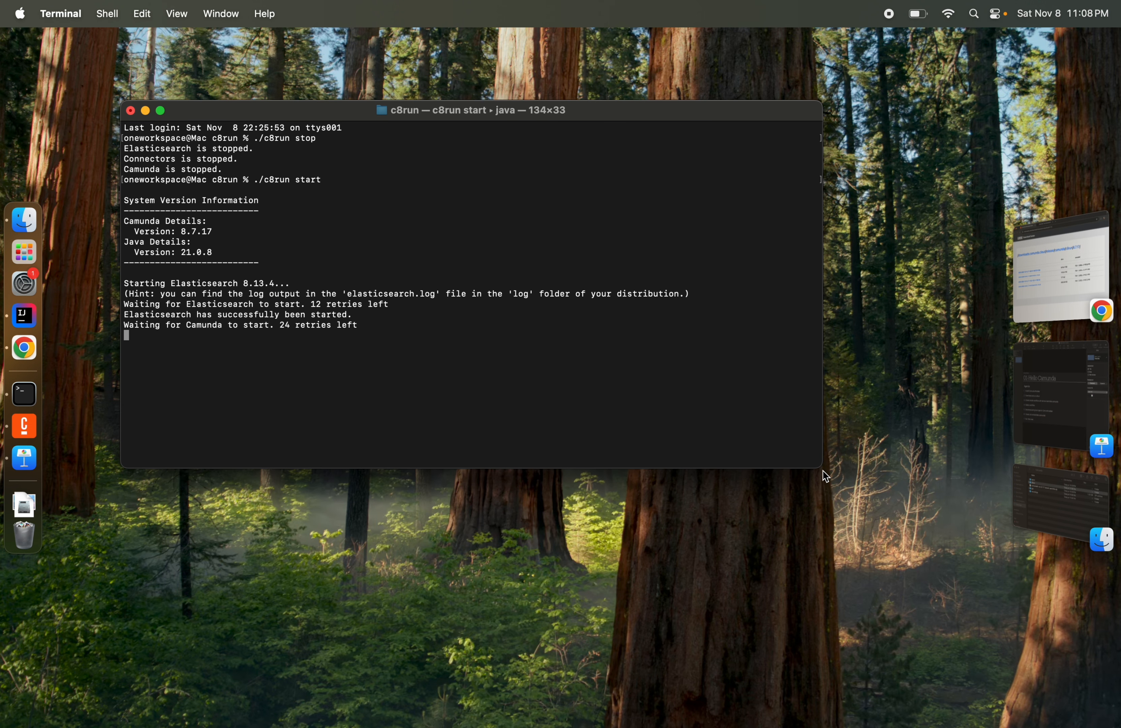
{"action": "double_click", "coordinate": [519, 107]}
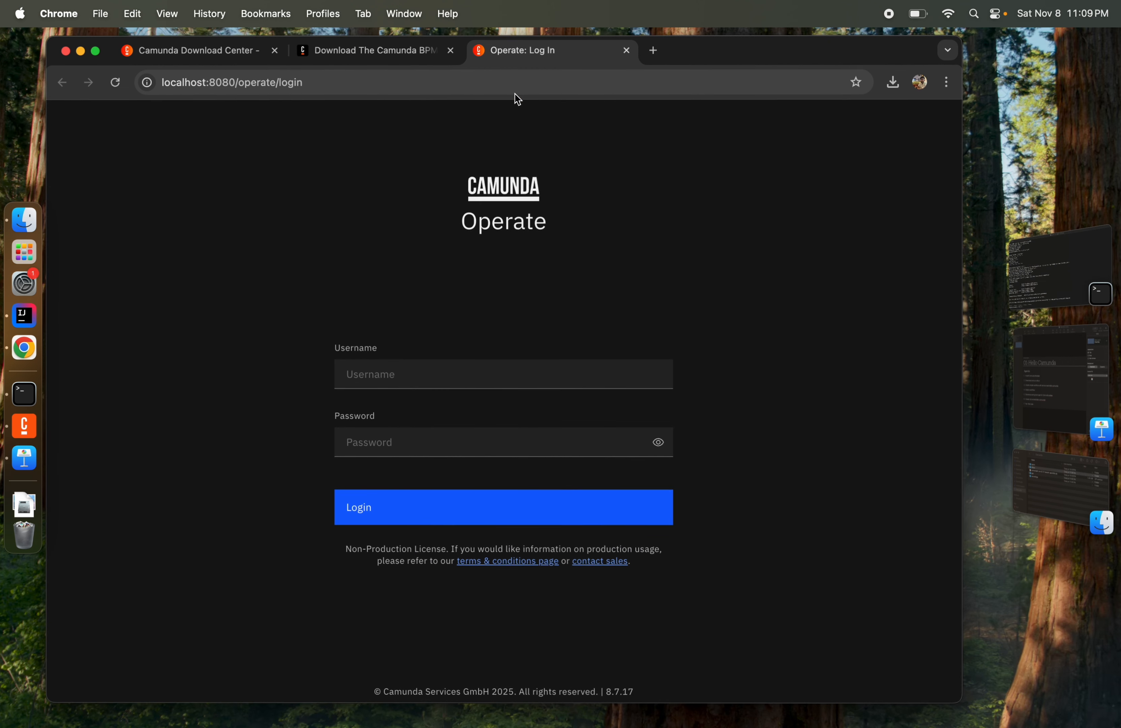
Check the default credentials in the terminal, and log in to Operate in Chrome with username demo and the default password.
{"action": "left_click", "coordinate": [1053, 302]}
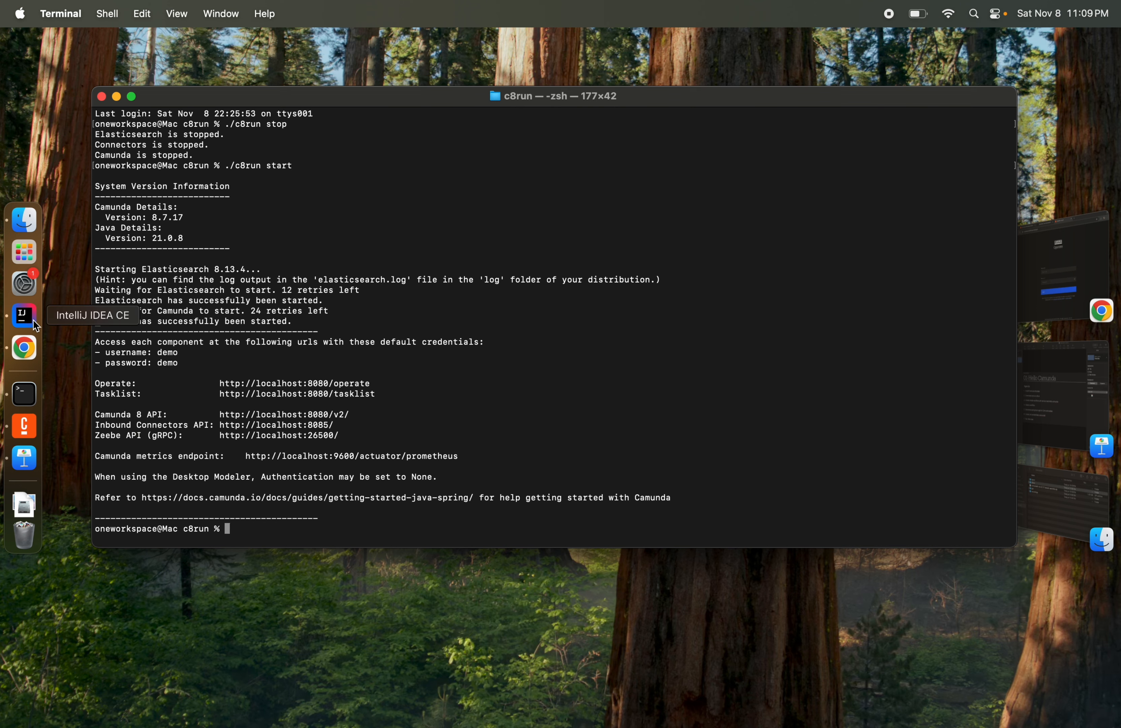
{"action": "left_click", "coordinate": [26, 349]}
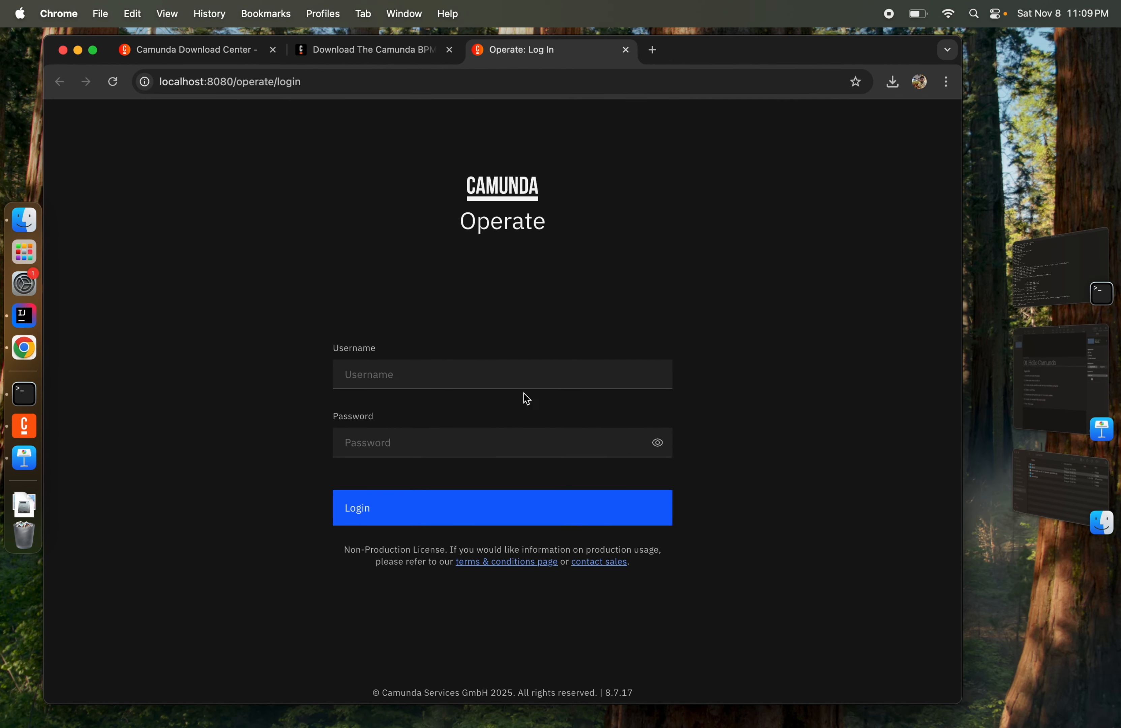
{"action": "left_click", "coordinate": [414, 379]}
{"action": "type", "text": "demo"}
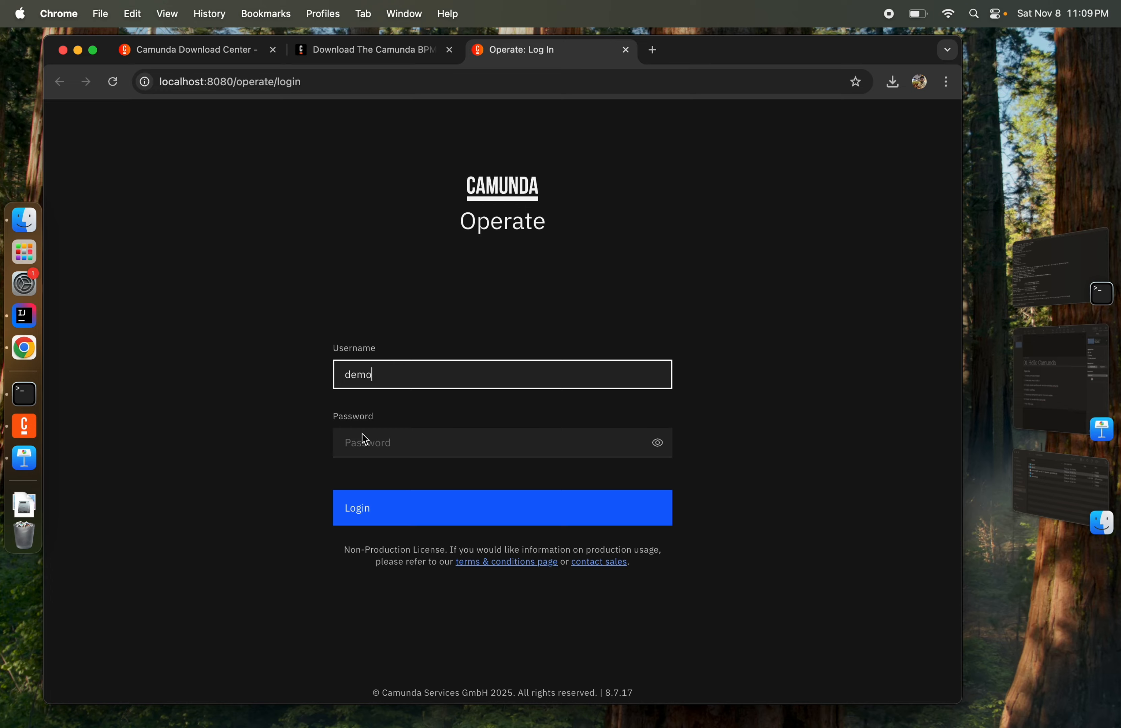
{"action": "left_click", "coordinate": [360, 444]}
{"action": "type", "text": "dem"}
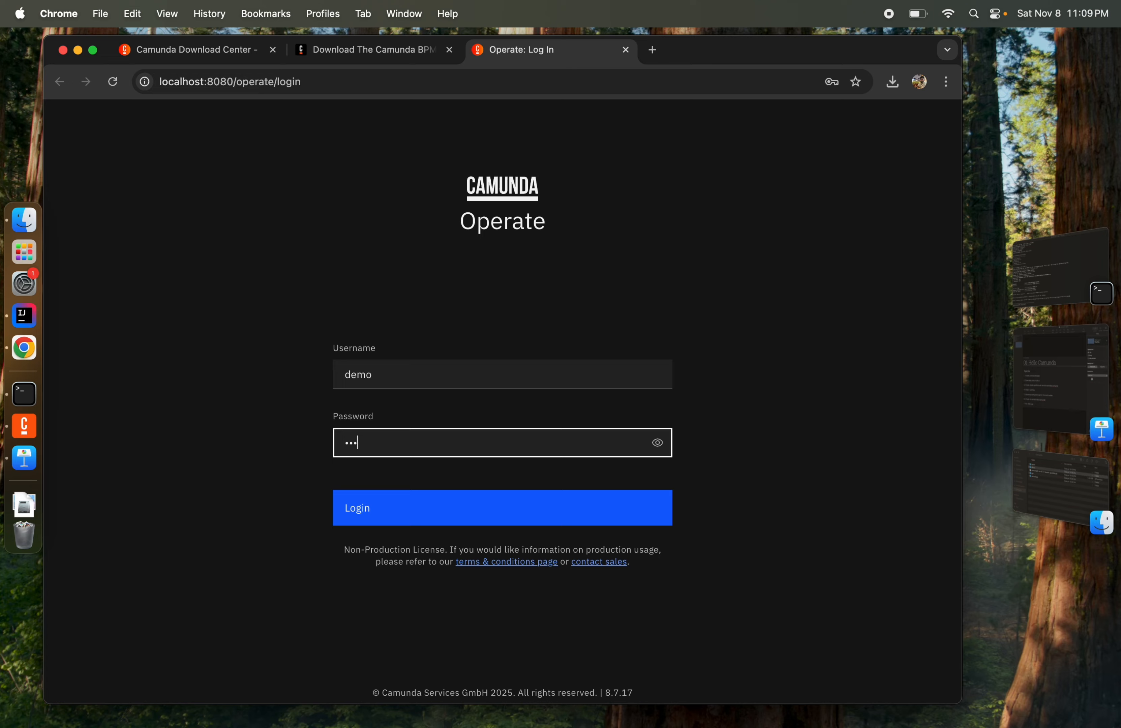
{"action": "type", "text": "o"}
{"action": "key", "text": "Return"}
Review the component URLs in the terminal, and dismiss the password-change warning over the Operate dashboard in Chrome.
{"action": "left_click", "coordinate": [1068, 275]}
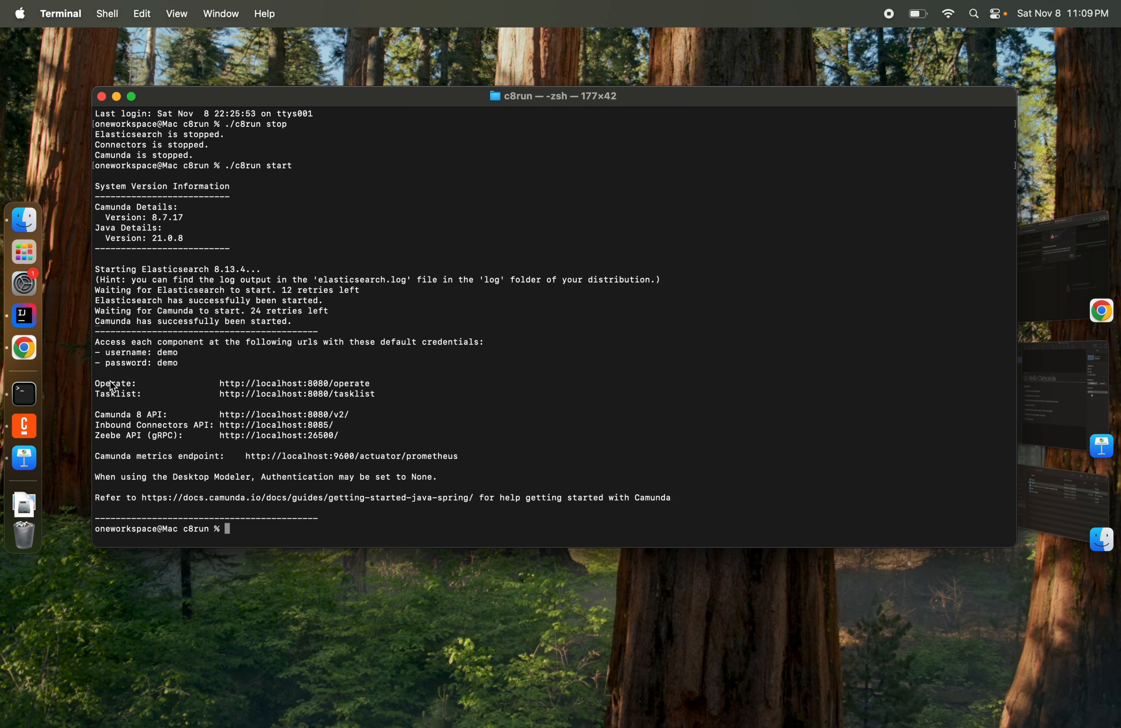
{"action": "left_click", "coordinate": [25, 350]}
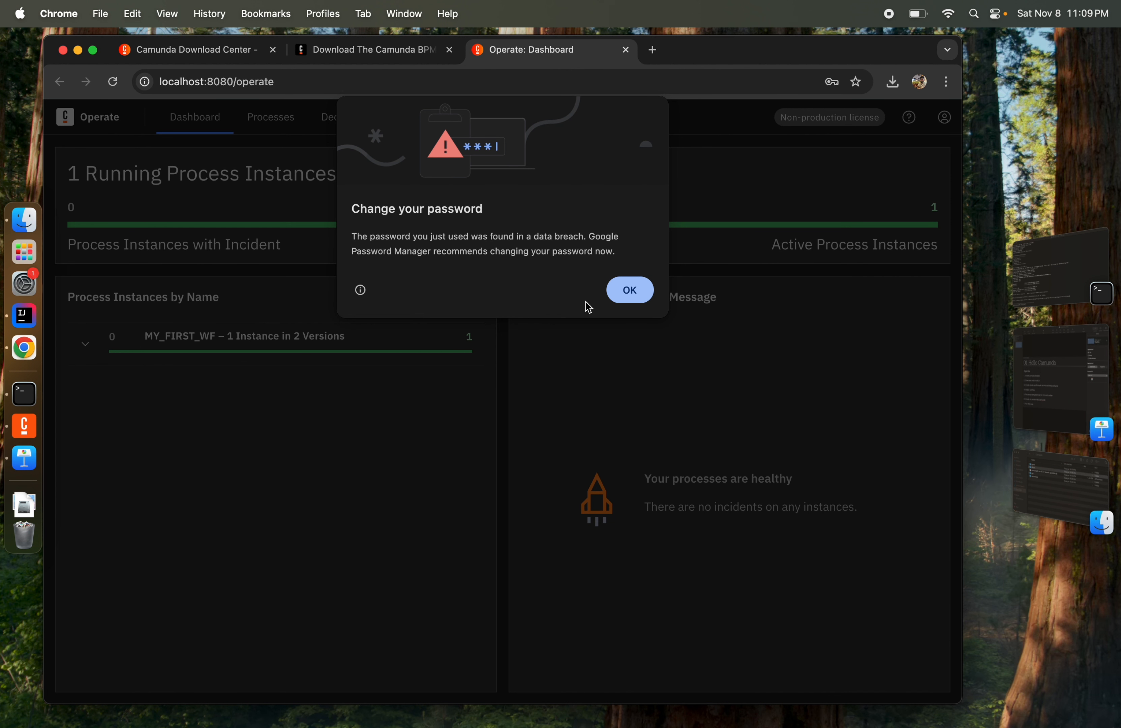
{"action": "left_click", "coordinate": [639, 291]}
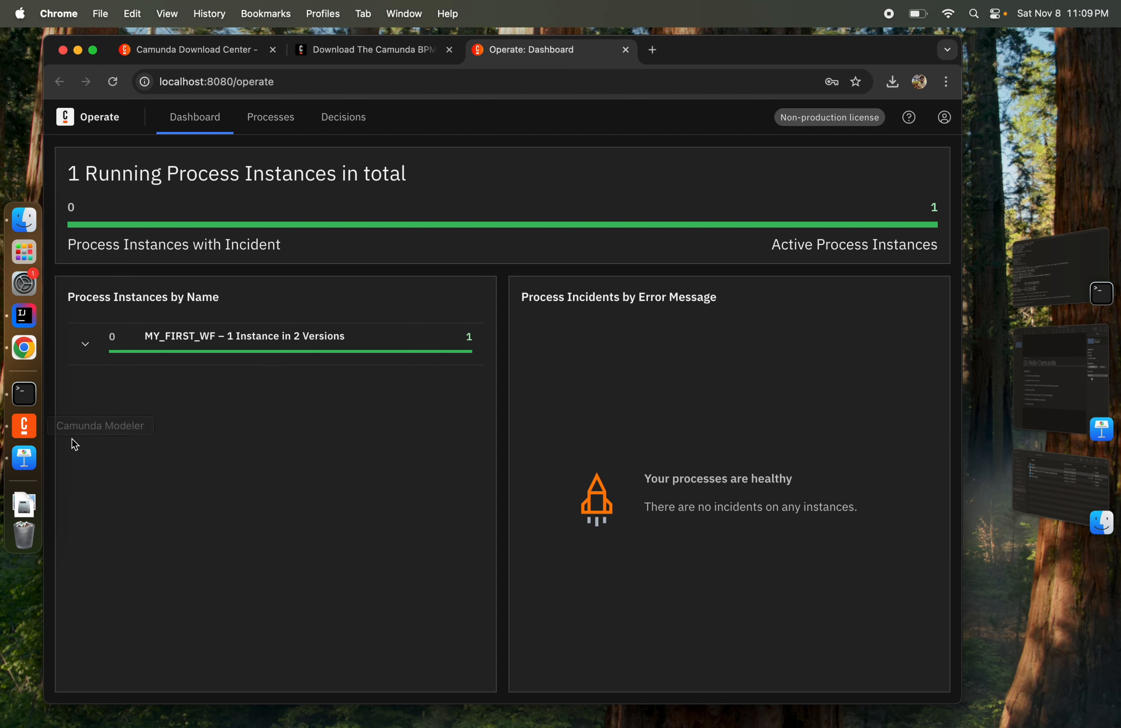
Switch to Camunda Modeler, create a Camunda 8 BPMN diagram and name the process HELLO_CAMUNDA_WF.
{"action": "left_click", "coordinate": [21, 427]}
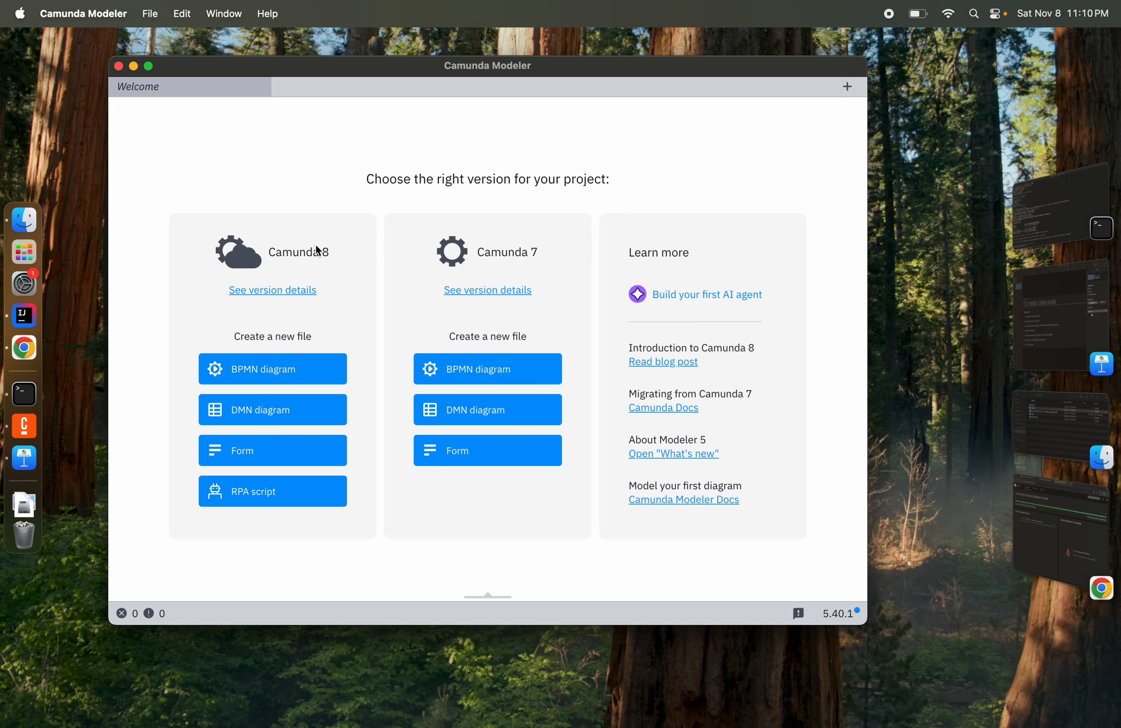
{"action": "left_click", "coordinate": [257, 378]}
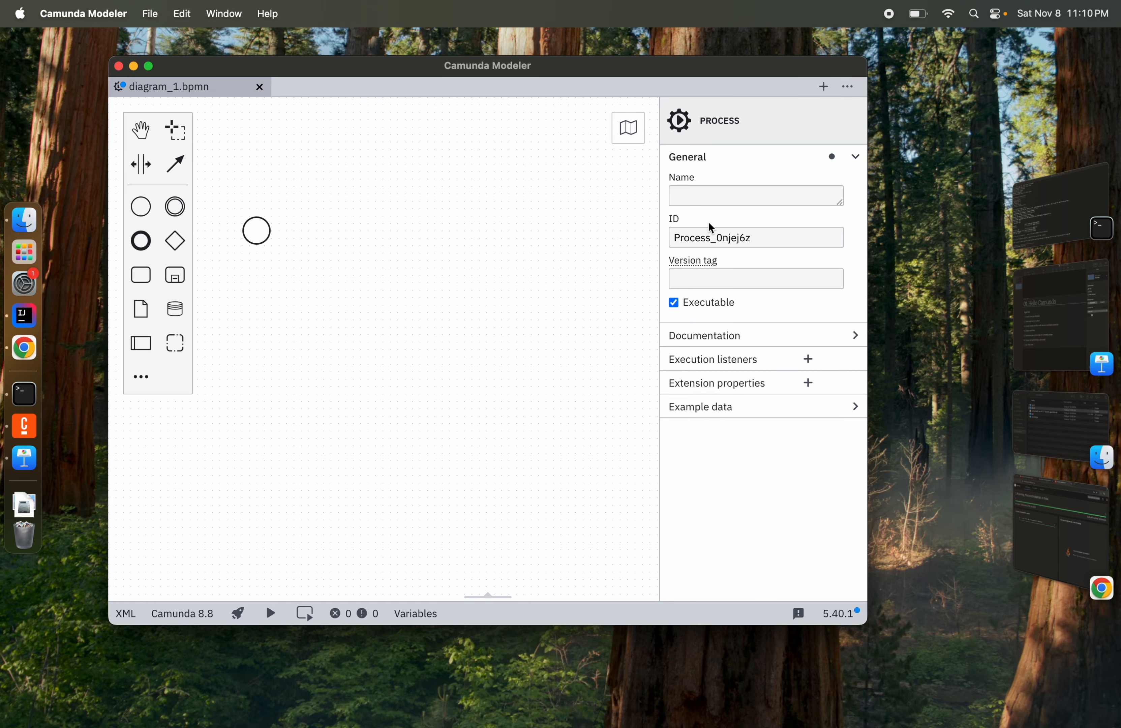
{"action": "left_click", "coordinate": [696, 201]}
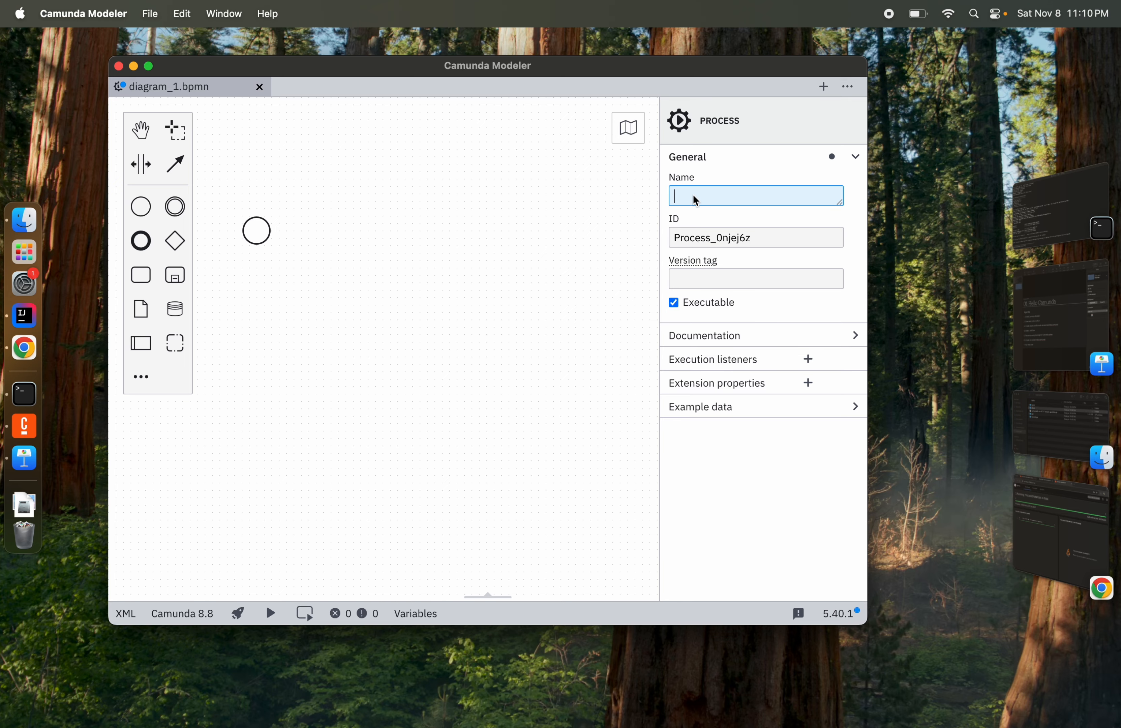
{"action": "type", "text": "MY_"}
{"action": "key", "text": "BackSpace"}
{"action": "key", "text": "BackSpace"}
{"action": "key", "text": "BackSpace"}
{"action": "type", "text": "_CAM"}
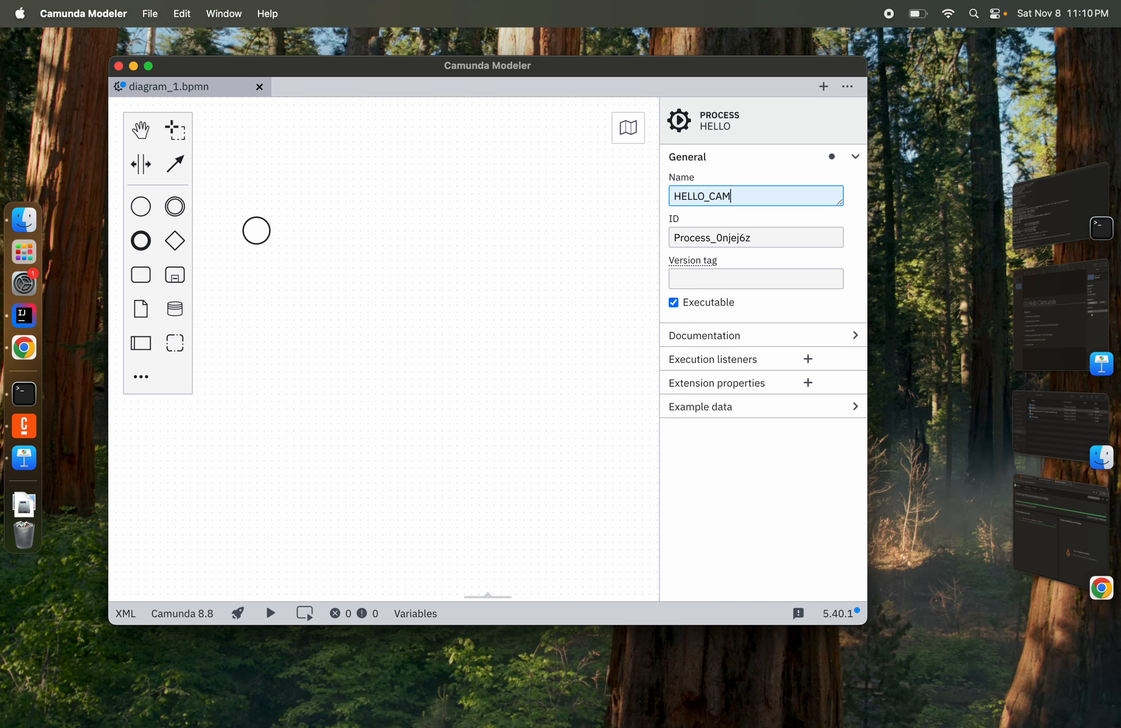
{"action": "type", "text": "UNDA_WF"}
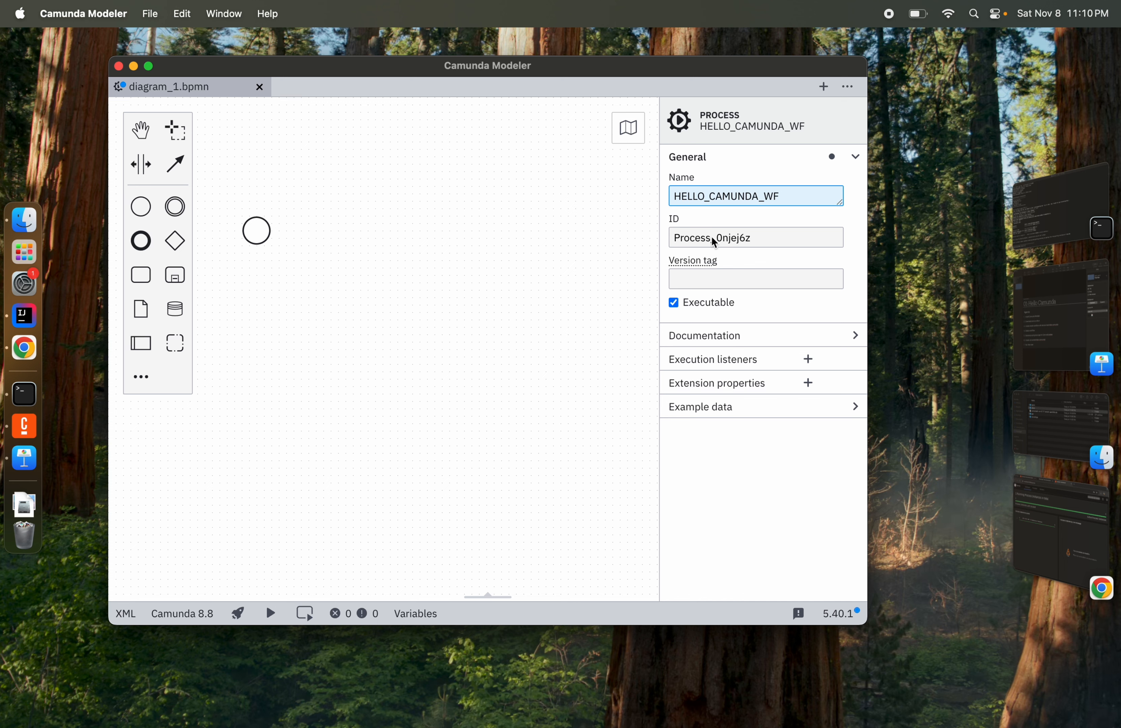
Copy the process name into the process ID so it reads HELLO_CAMUNDA_WF.
{"action": "double_click", "coordinate": [755, 197]}
{"action": "key", "text": "cmd+c"}
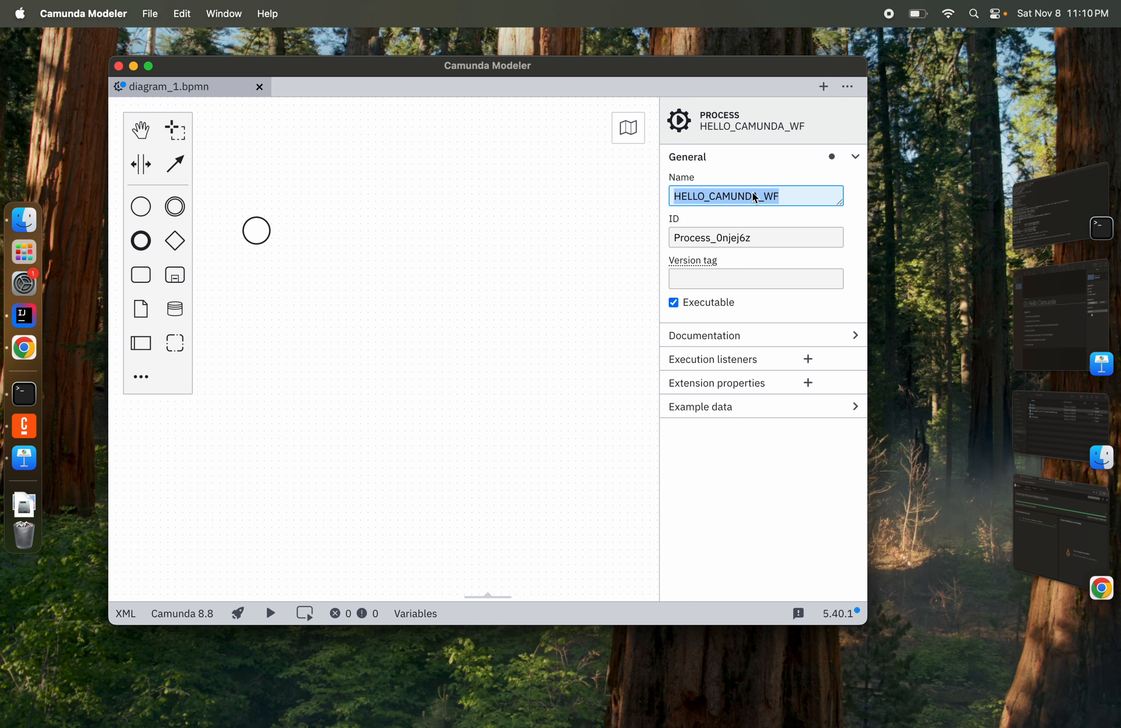
{"action": "double_click", "coordinate": [747, 234]}
{"action": "key", "text": "cmd+v"}
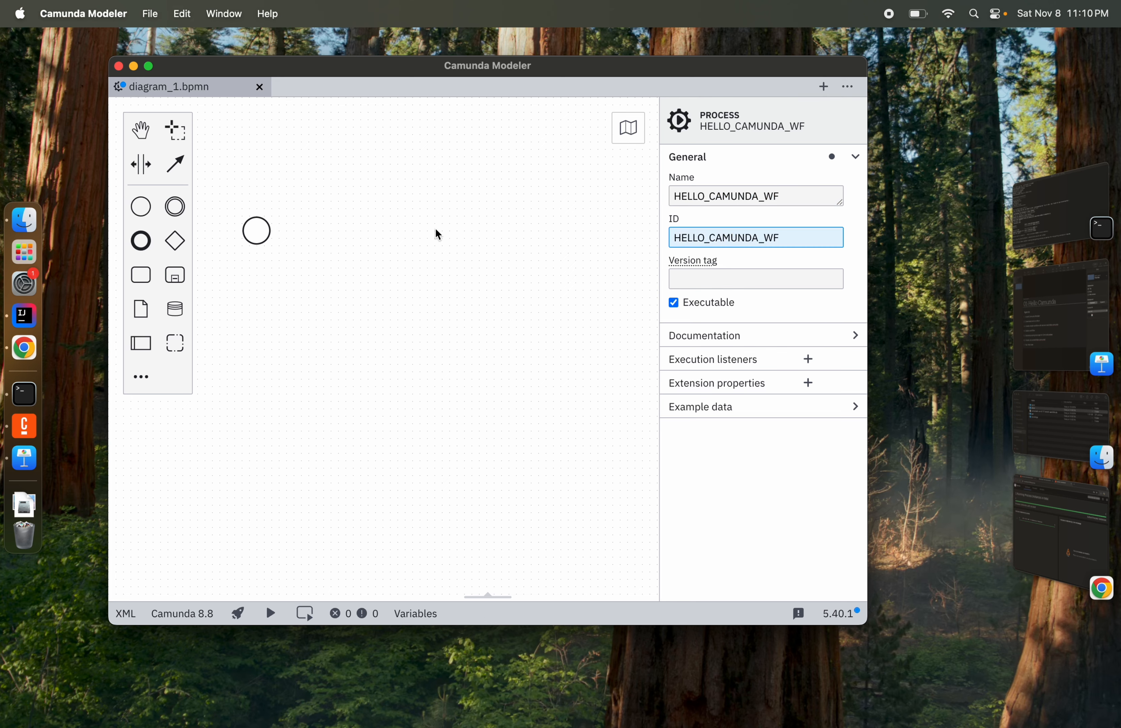
Append a task to the start event, and an end event after the task.
{"action": "left_click", "coordinate": [251, 237]}
{"action": "left_click", "coordinate": [321, 221]}
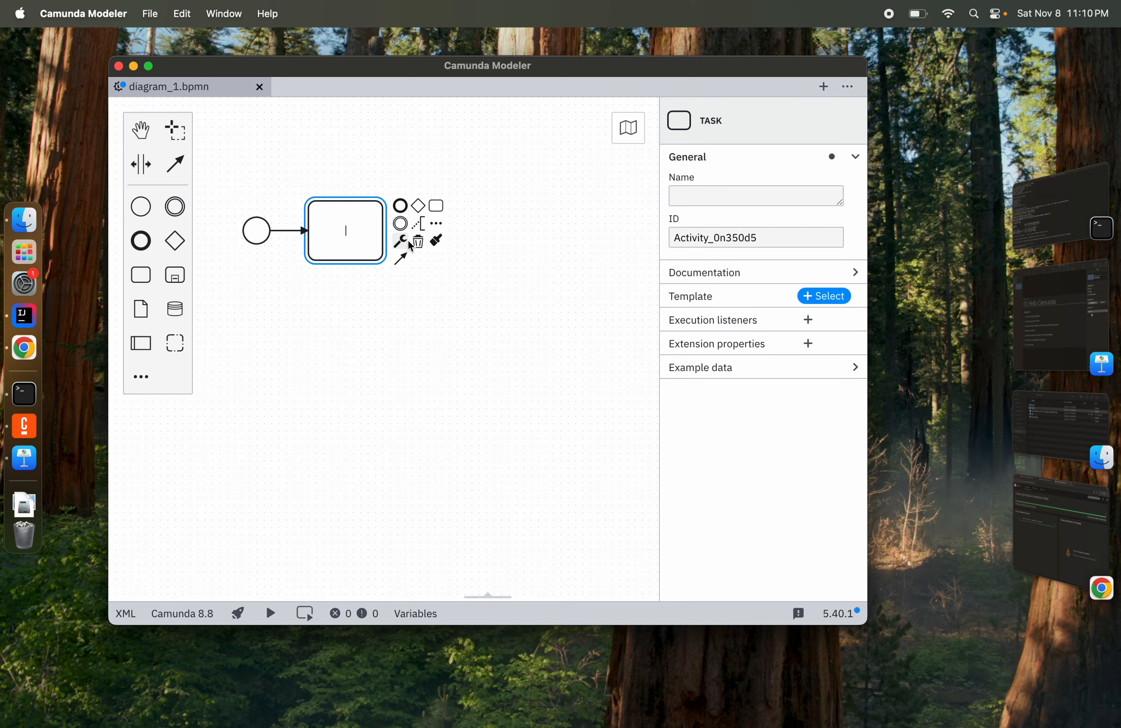
{"action": "left_click", "coordinate": [399, 206]}
Change the task to a service task and set its job type to hello-camunda.
{"action": "left_click", "coordinate": [335, 230]}
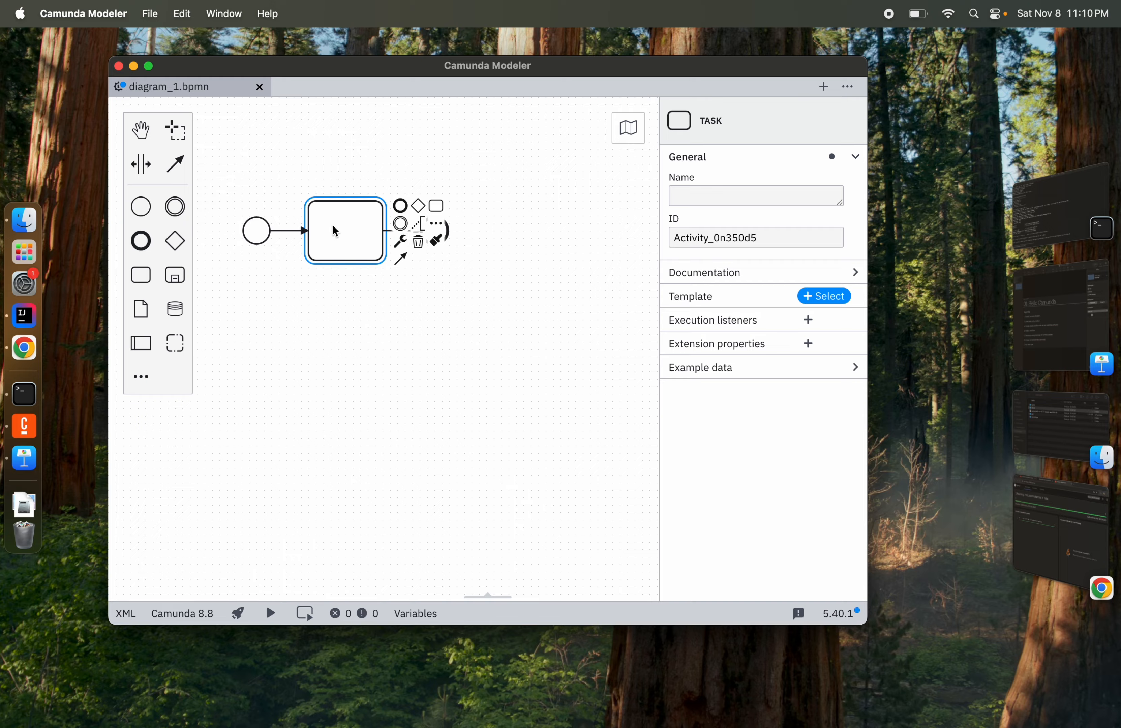
{"action": "left_click", "coordinate": [400, 242]}
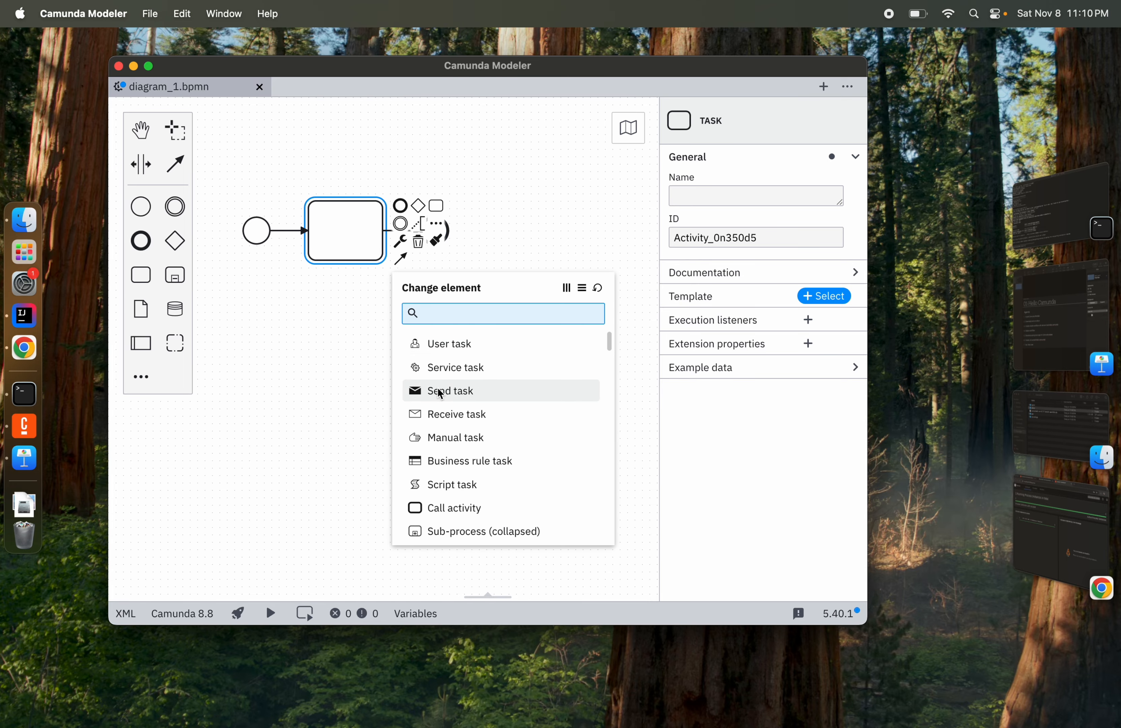
{"action": "left_click", "coordinate": [451, 371]}
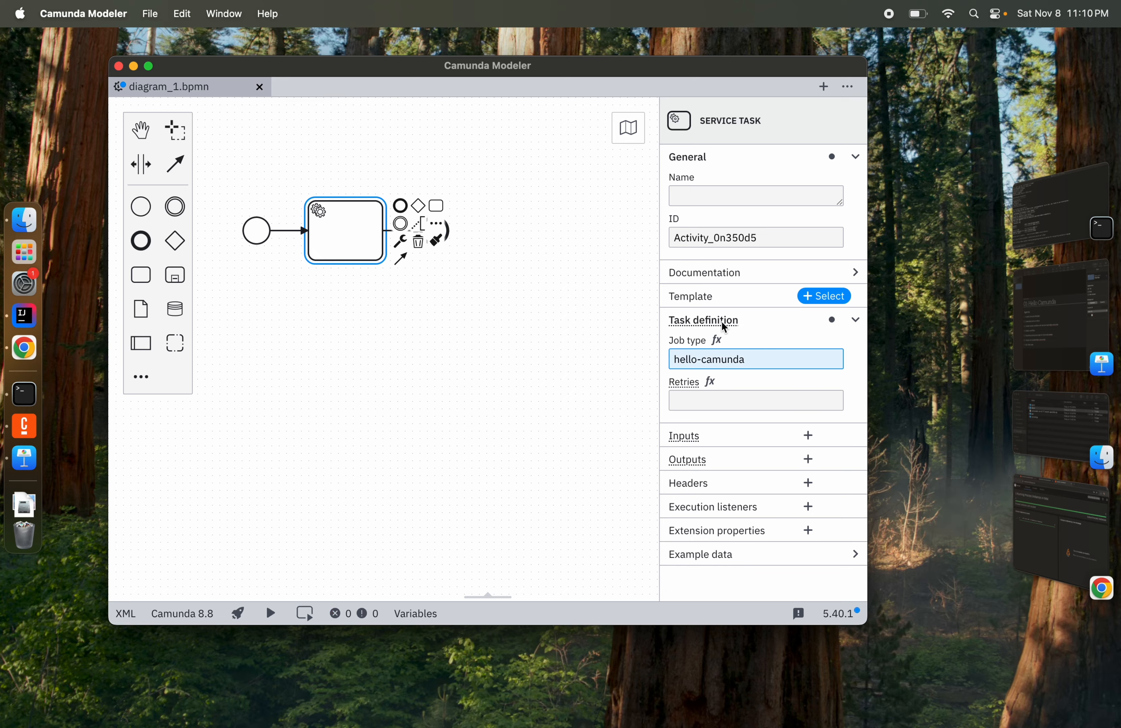
{"action": "left_click", "coordinate": [492, 287]}
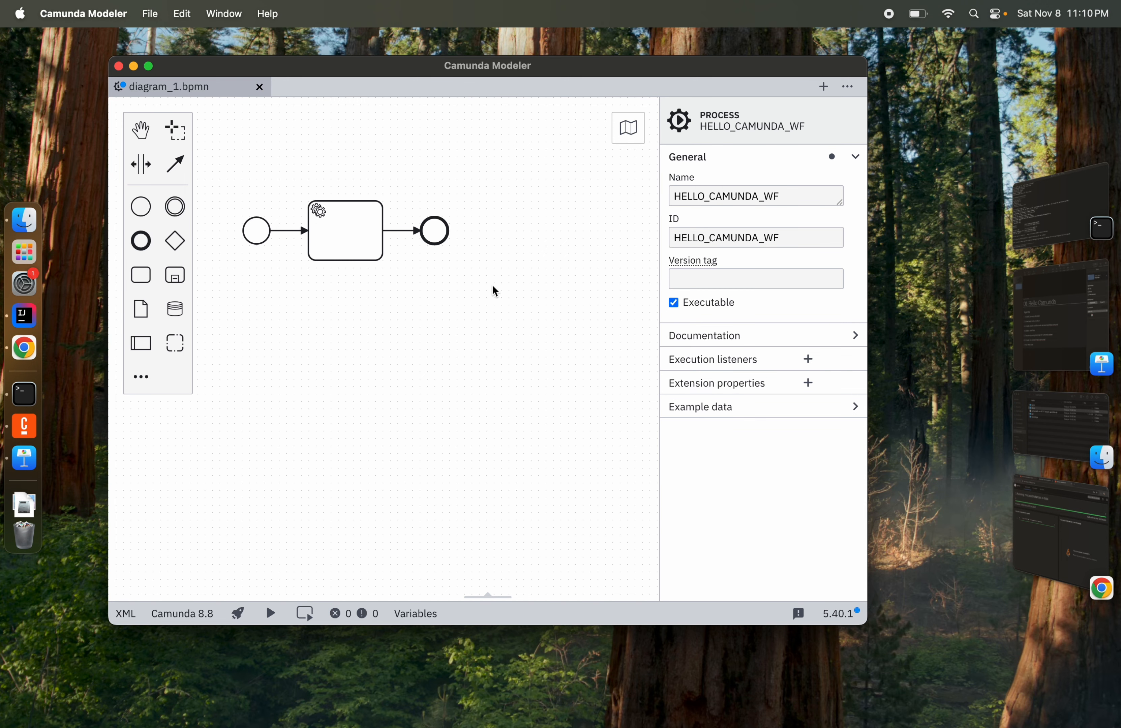
Label the service task "hello camunda job".
{"action": "left_click", "coordinate": [353, 250]}
{"action": "left_click", "coordinate": [345, 216]}
{"action": "type", "text": "camunda joib"}
{"action": "key", "text": "BackSpace"}
{"action": "key", "text": "BackSpace"}
Start the deployment and save the diagram as 01_Hello_camunda1.bpmn in the project's bpmn folder.
{"action": "left_click", "coordinate": [240, 614]}
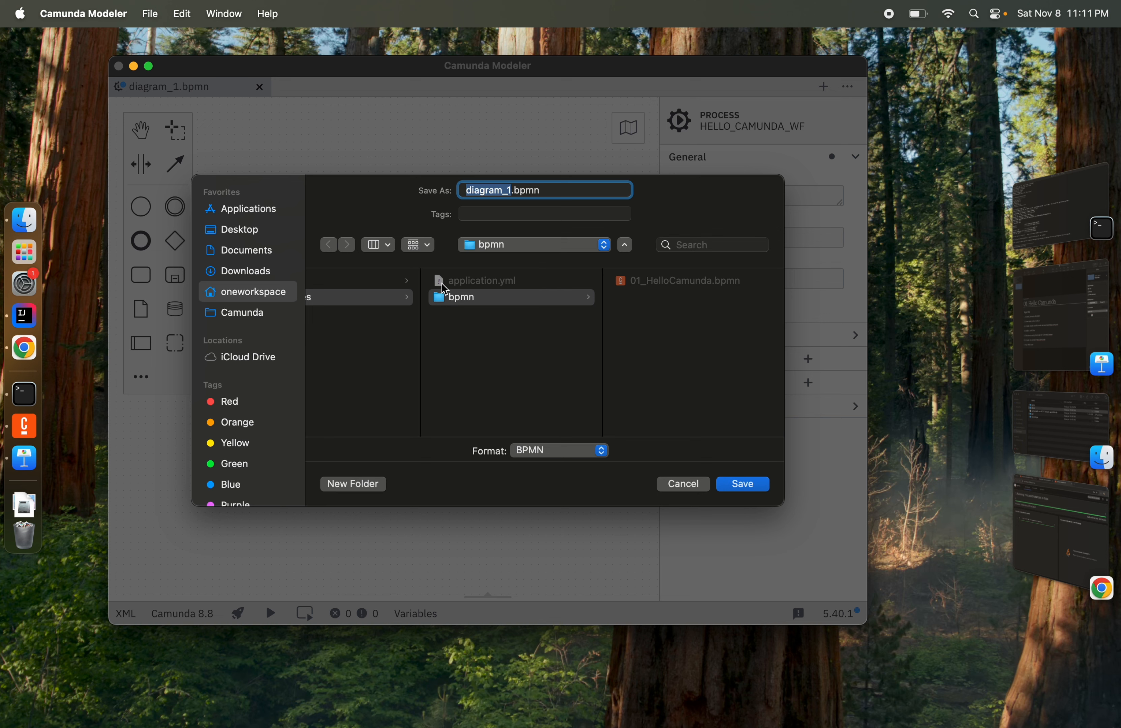
{"action": "left_click", "coordinate": [473, 302]}
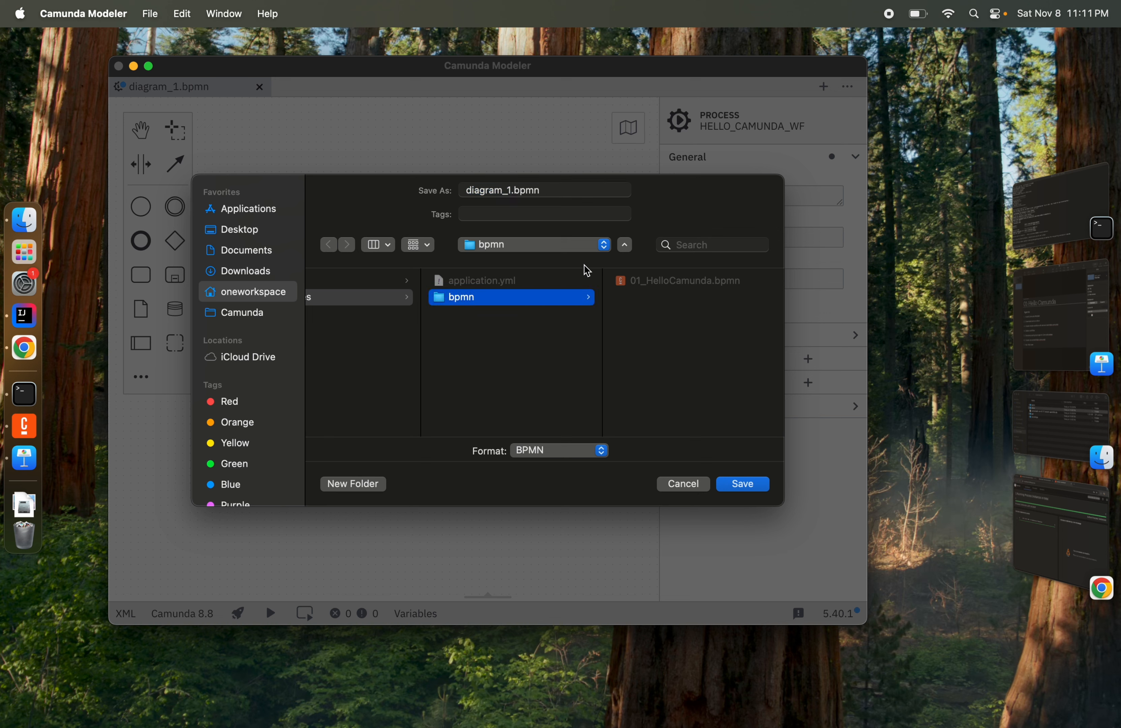
{"action": "left_click", "coordinate": [505, 198]}
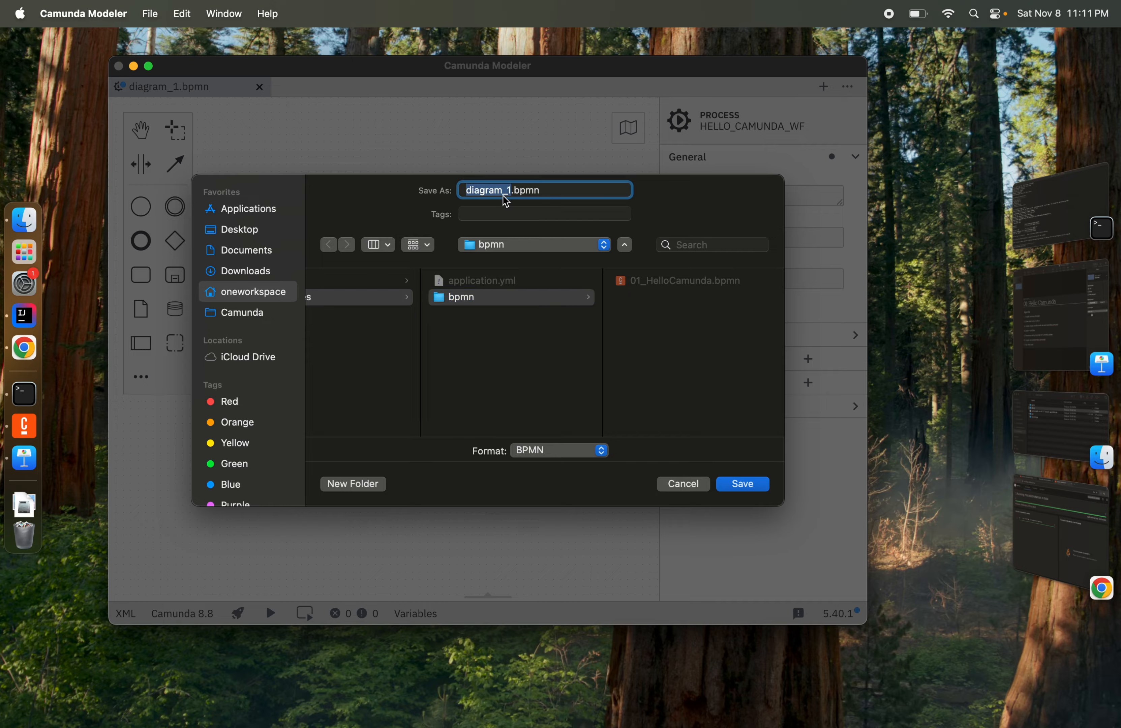
{"action": "type", "text": "0"}
{"action": "type", "text": "1_"}
{"action": "type", "text": "Hello_"}
{"action": "type", "text": "cm"}
{"action": "type", "text": "munda"}
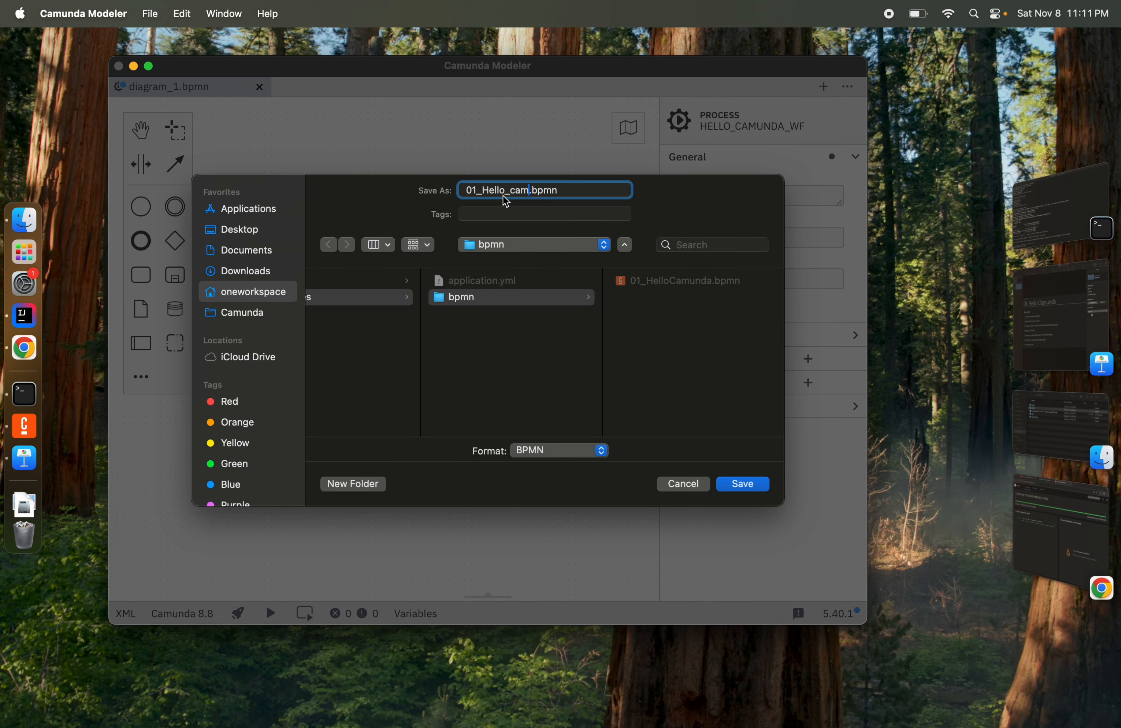
{"action": "type", "text": "1"}
{"action": "left_click", "coordinate": [739, 492]}
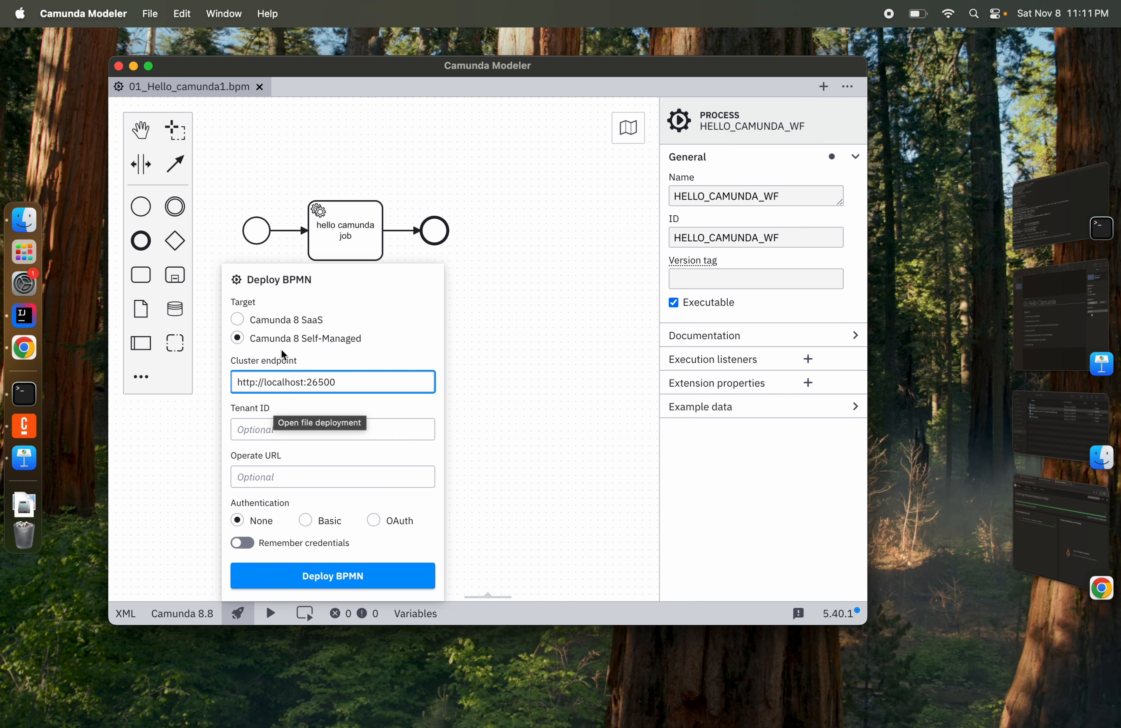
{"action": "left_click", "coordinate": [258, 321]}
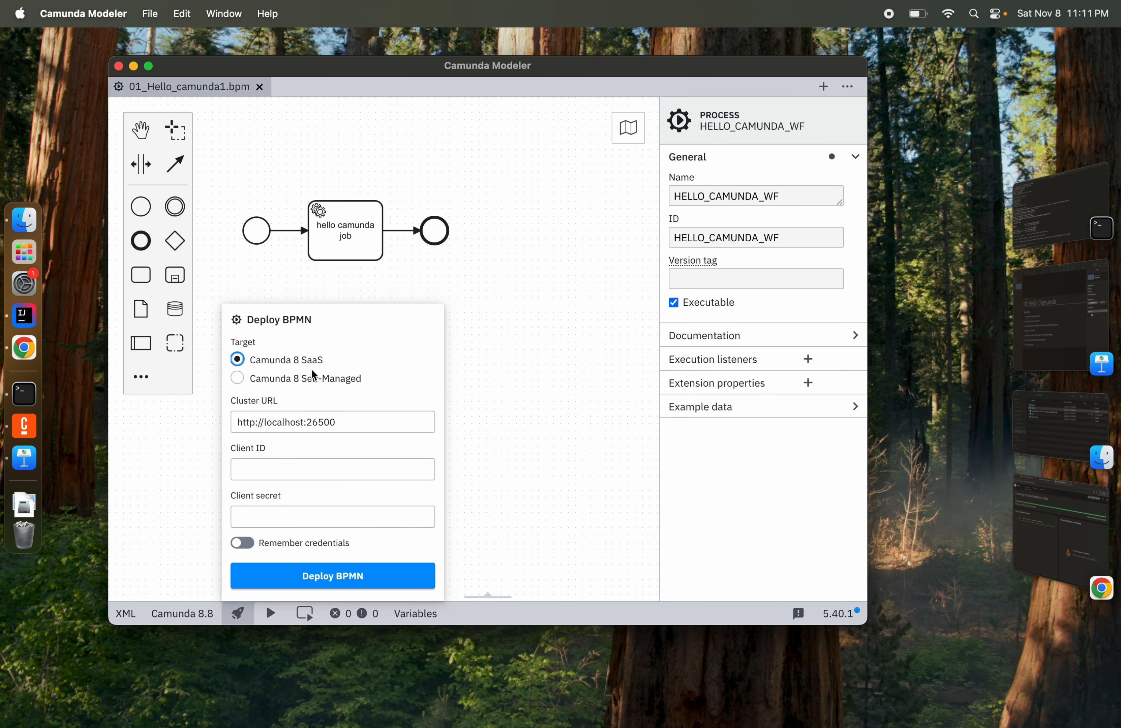
{"action": "left_click", "coordinate": [255, 380]}
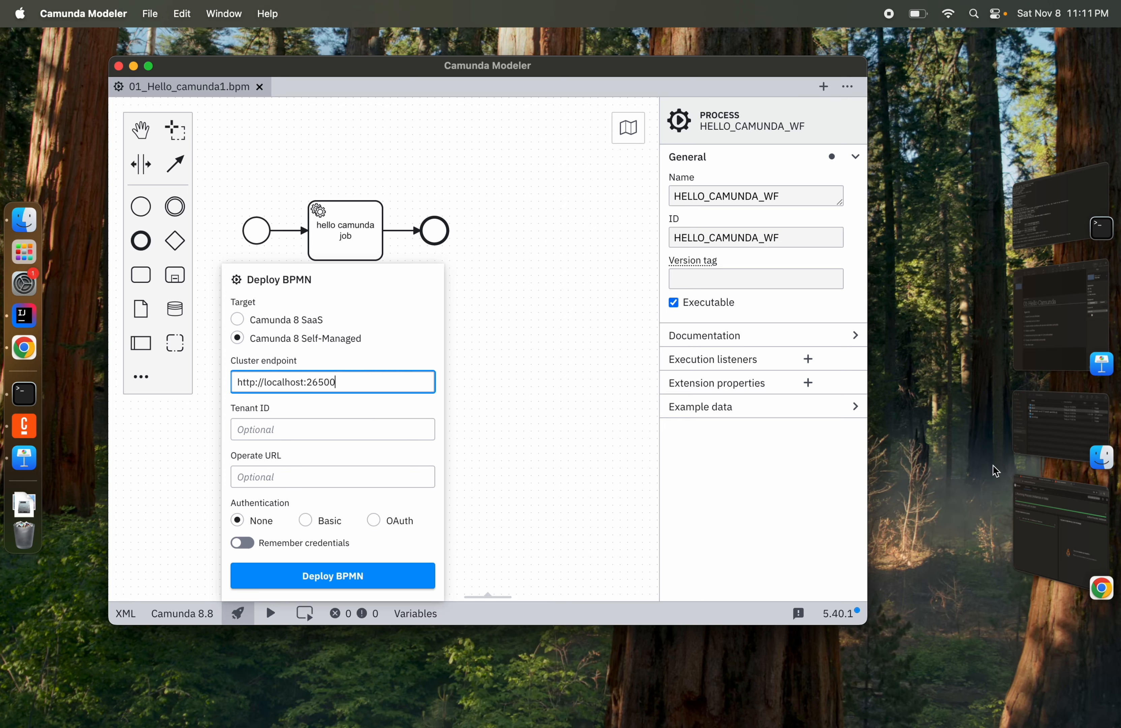
{"action": "left_click", "coordinate": [1073, 241]}
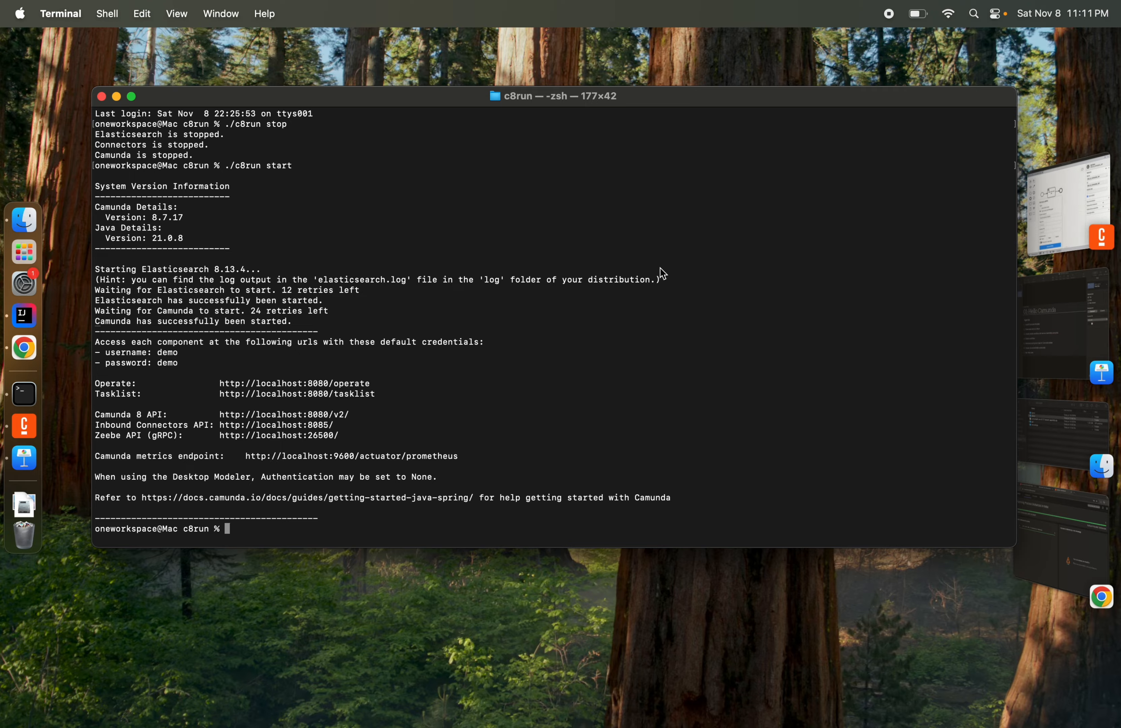
{"action": "left_click", "coordinate": [1067, 182]}
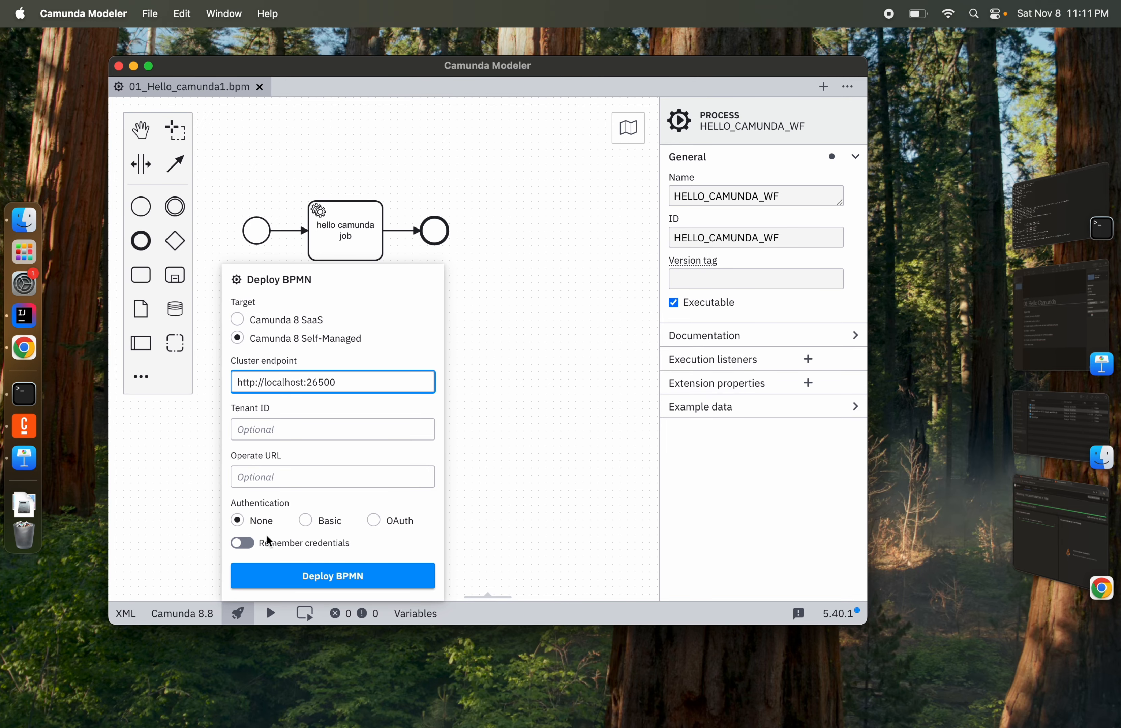
{"action": "left_click", "coordinate": [334, 576]}
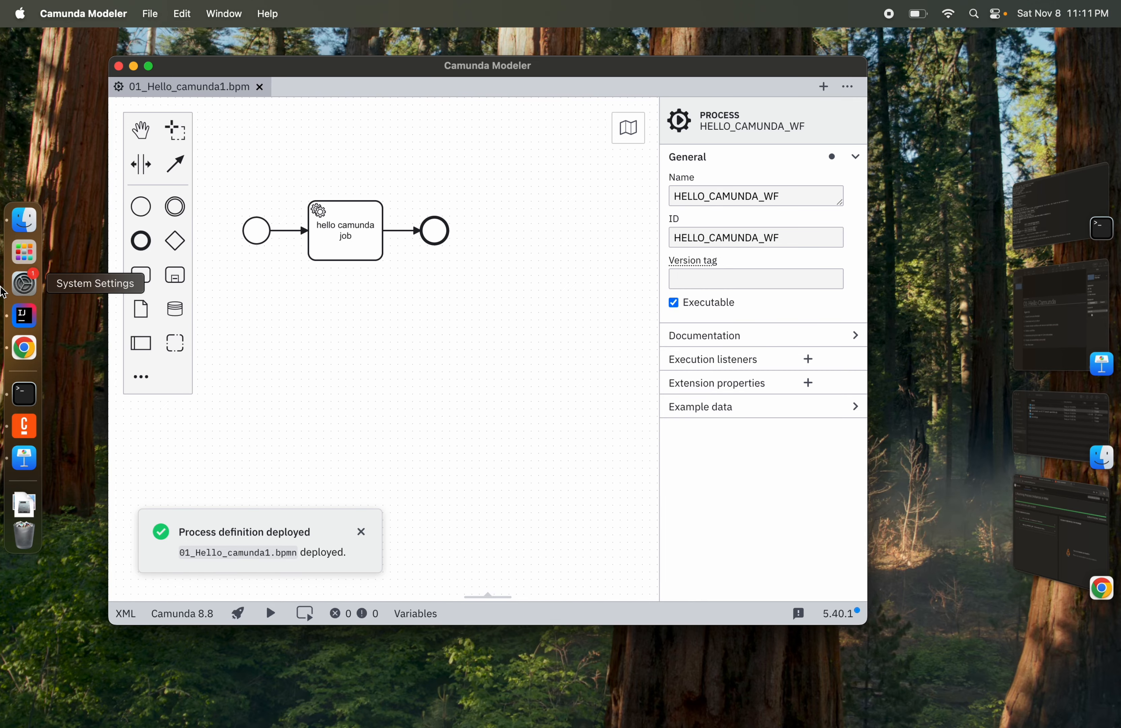
Look for the deployed process on the Operate dashboard in Chrome, and enter "spring" as a search in a new tab.
{"action": "left_click", "coordinate": [24, 348]}
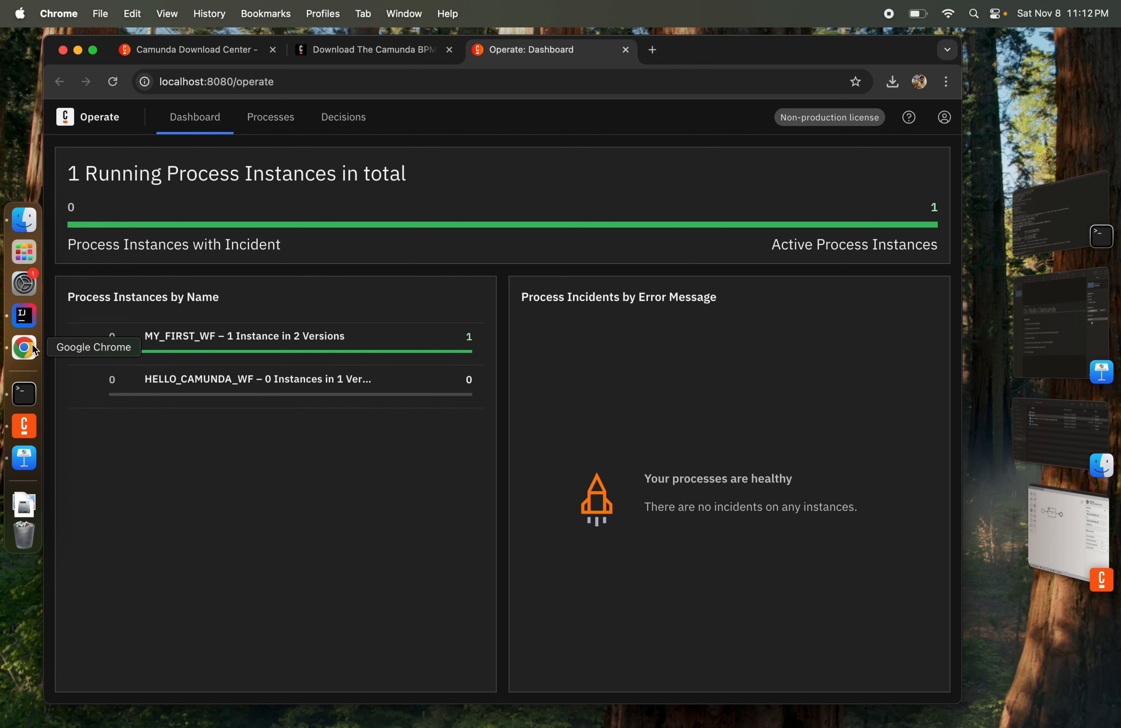
{"action": "left_click", "coordinate": [654, 50]}
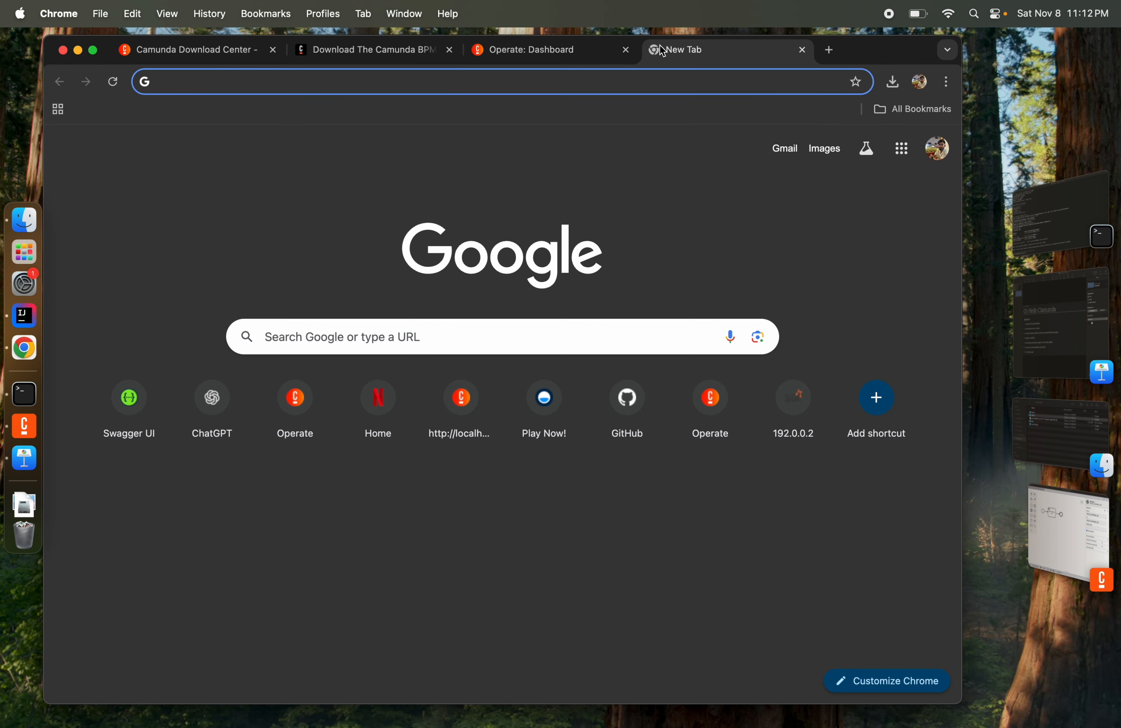
{"action": "type", "text": "spring"}
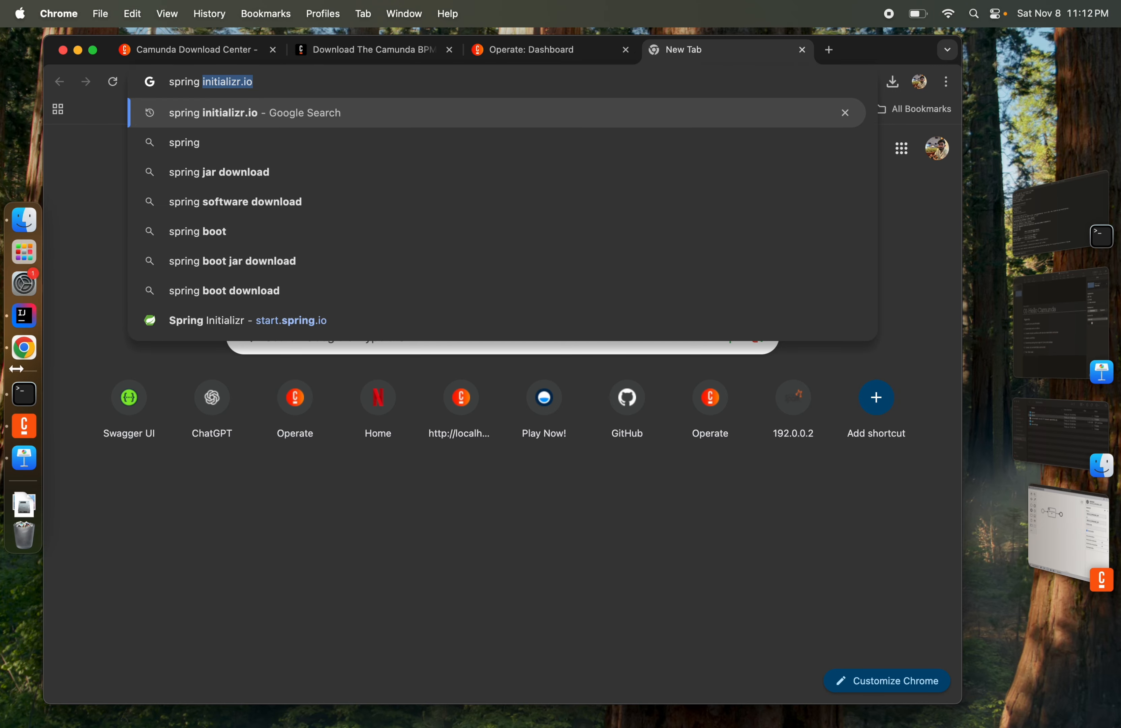
Switch to IntelliJ IDEA, open the lesson and root build.gradle files, and examine the Camunda SDK dependency.
{"action": "left_click", "coordinate": [26, 316]}
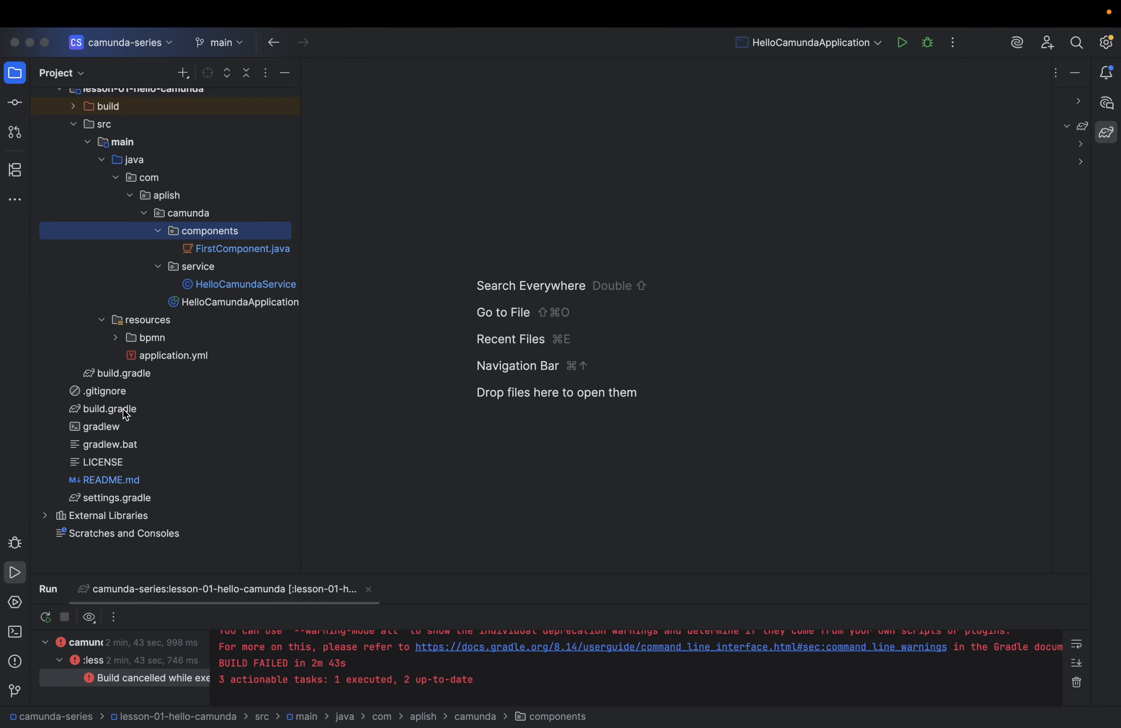
{"action": "scroll", "coordinate": [155, 306], "scroll_direction": "up", "scroll_amount": 3}
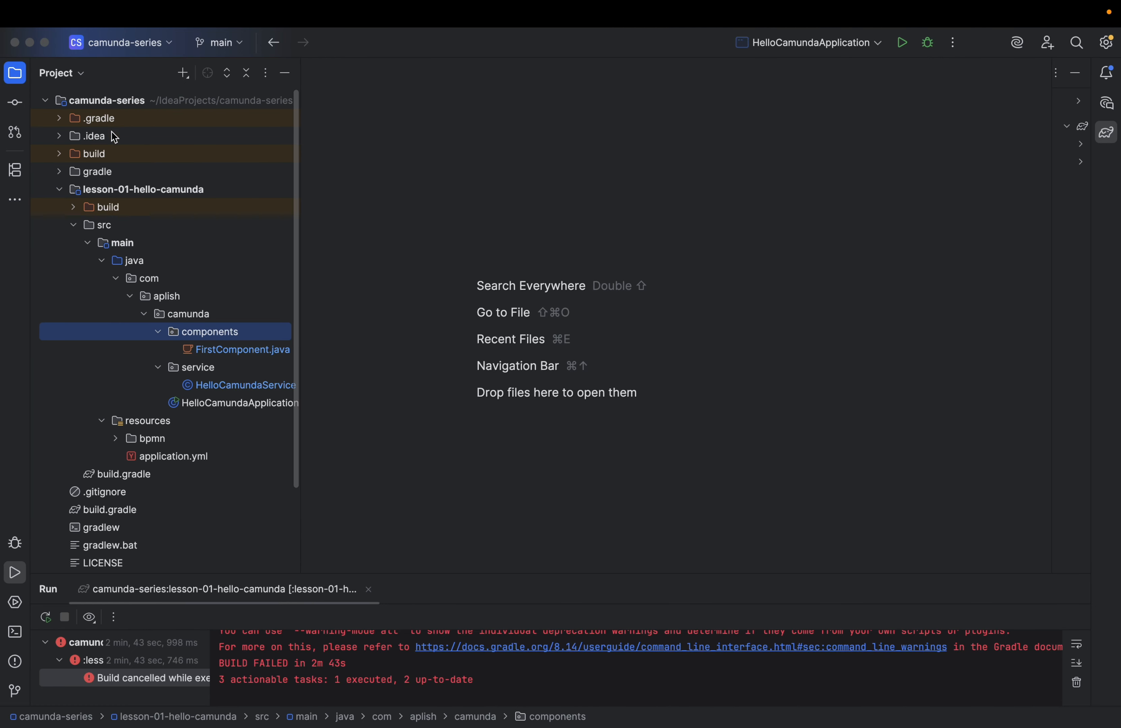
{"action": "scroll", "coordinate": [140, 265], "scroll_direction": "down", "scroll_amount": 1}
{"action": "scroll", "coordinate": [141, 264], "scroll_direction": "down", "scroll_amount": 1}
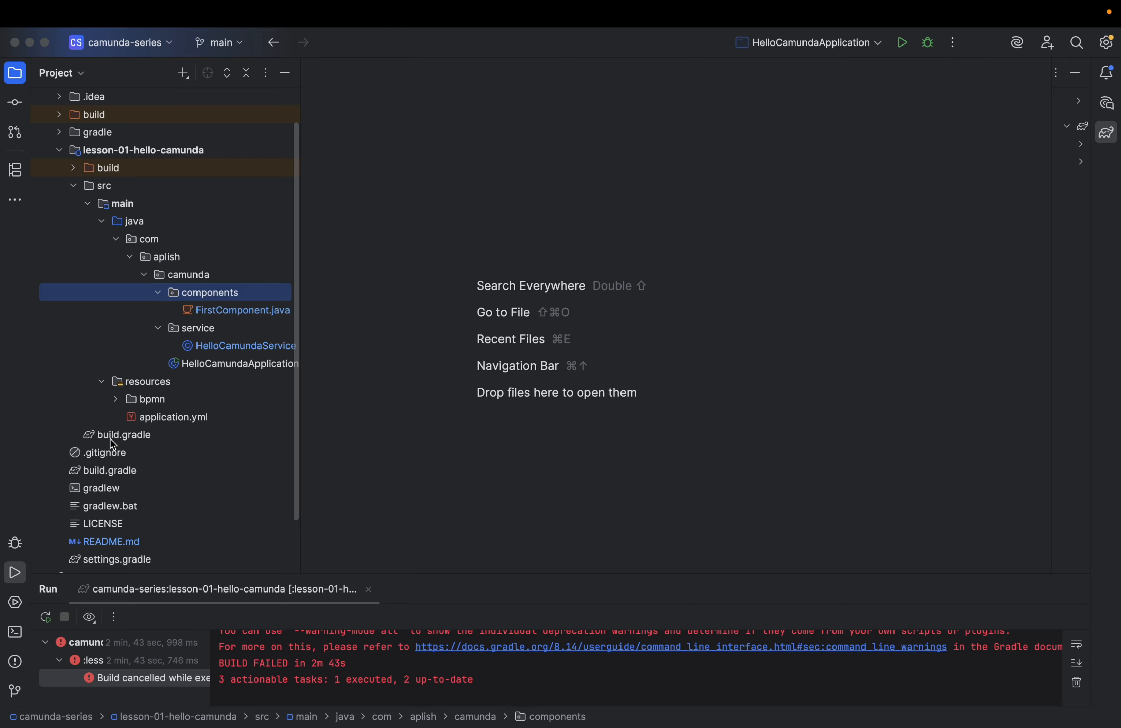
{"action": "double_click", "coordinate": [113, 439]}
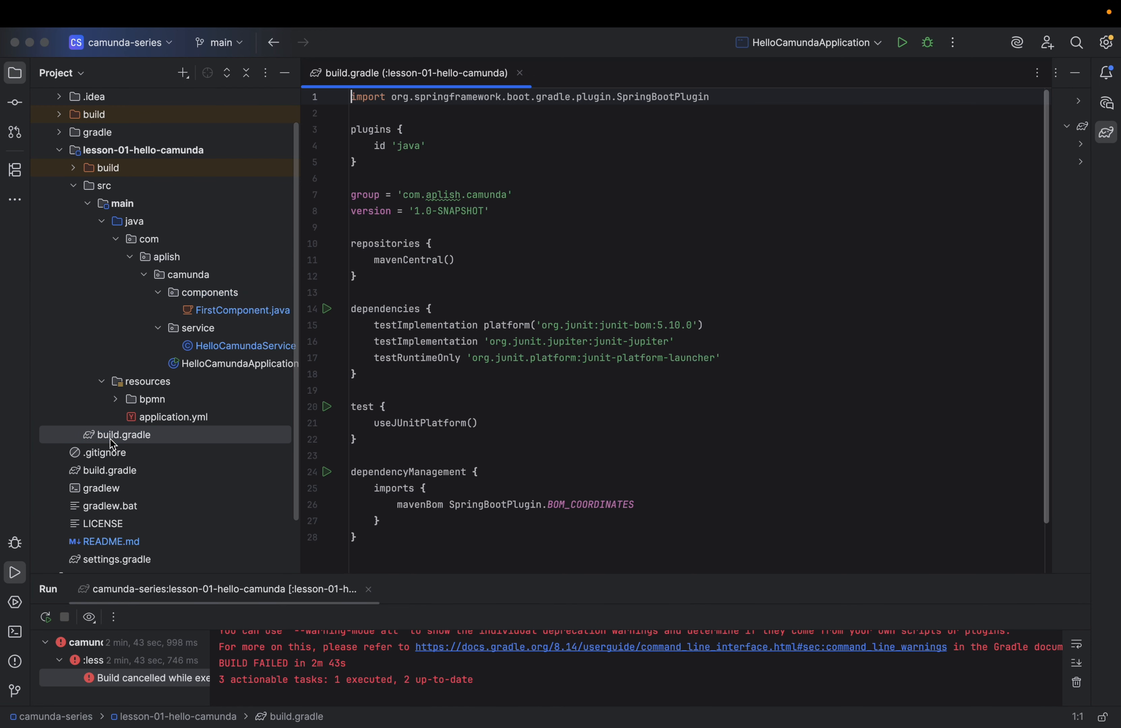
{"action": "double_click", "coordinate": [114, 471]}
{"action": "scroll", "coordinate": [456, 378], "scroll_direction": "down", "scroll_amount": 1}
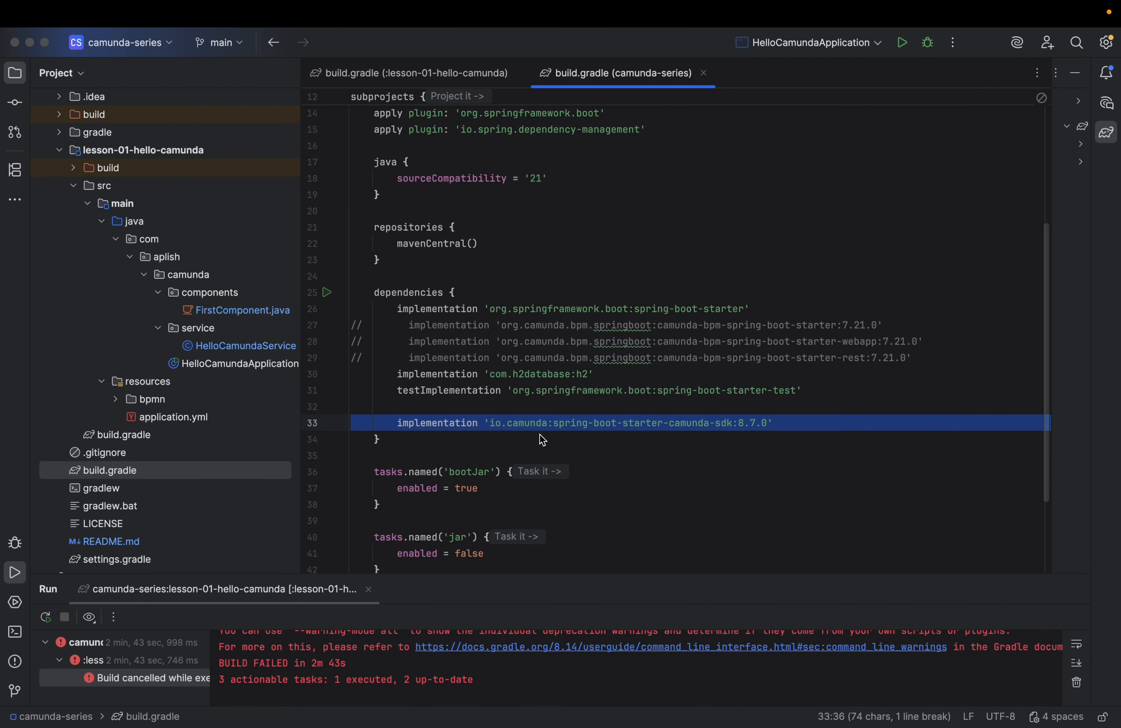
{"action": "left_click", "coordinate": [486, 425]}
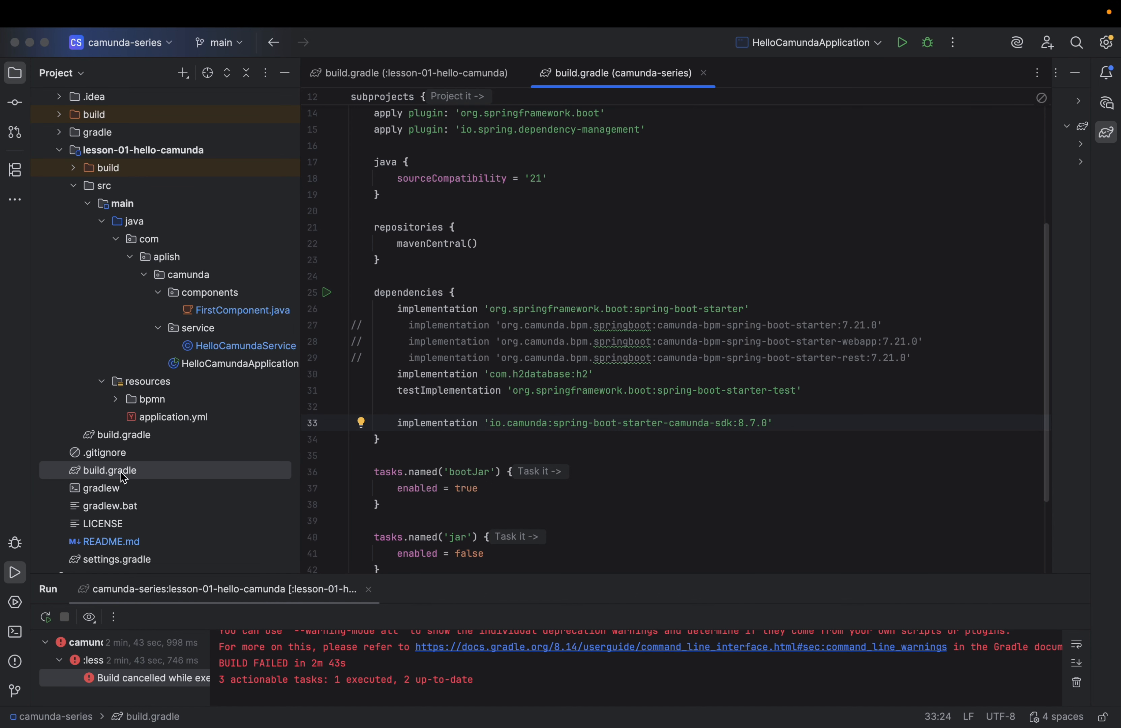
Open application.yml and compare its Zeebe gRPC and REST addresses with the component URLs in the terminal.
{"action": "double_click", "coordinate": [161, 423]}
{"action": "left_click", "coordinate": [399, 405]}
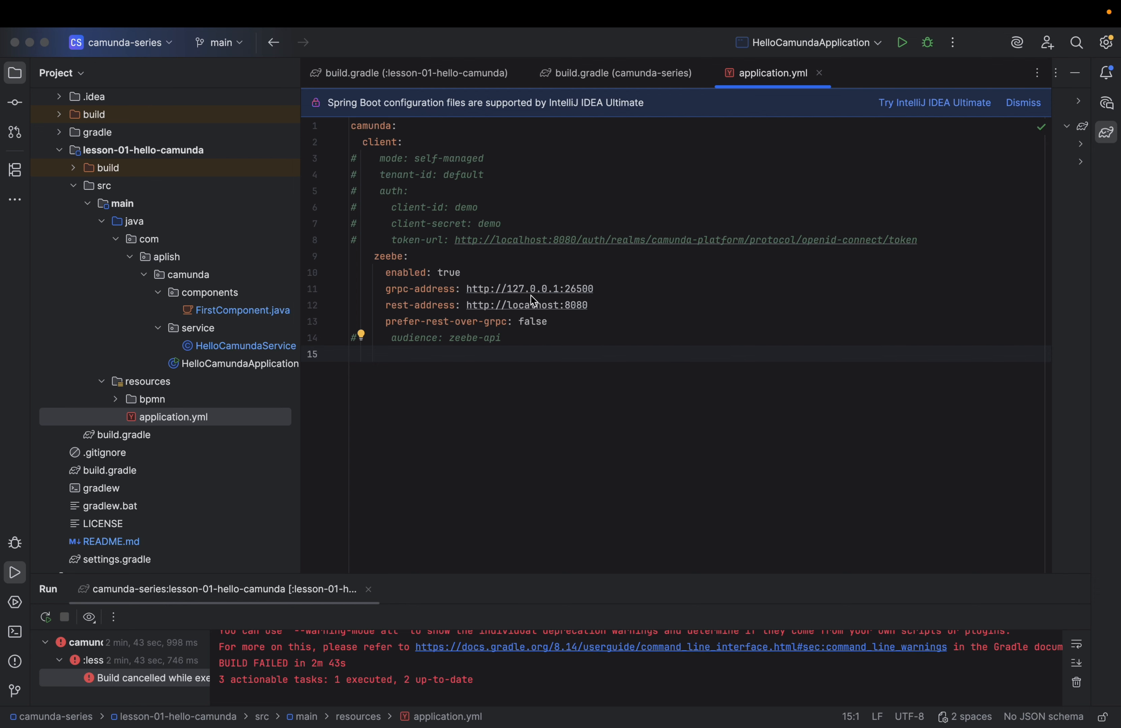
{"action": "mouse_move", "coordinate": [573, 301]}
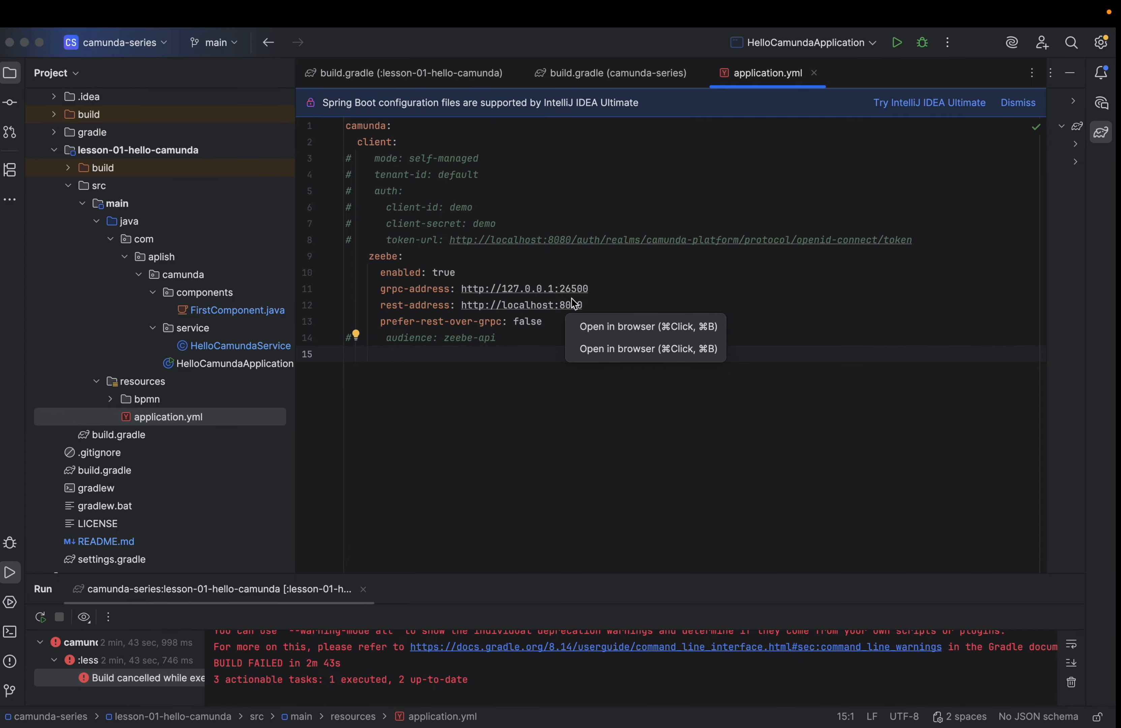
{"action": "key", "text": "ctrl+Left"}
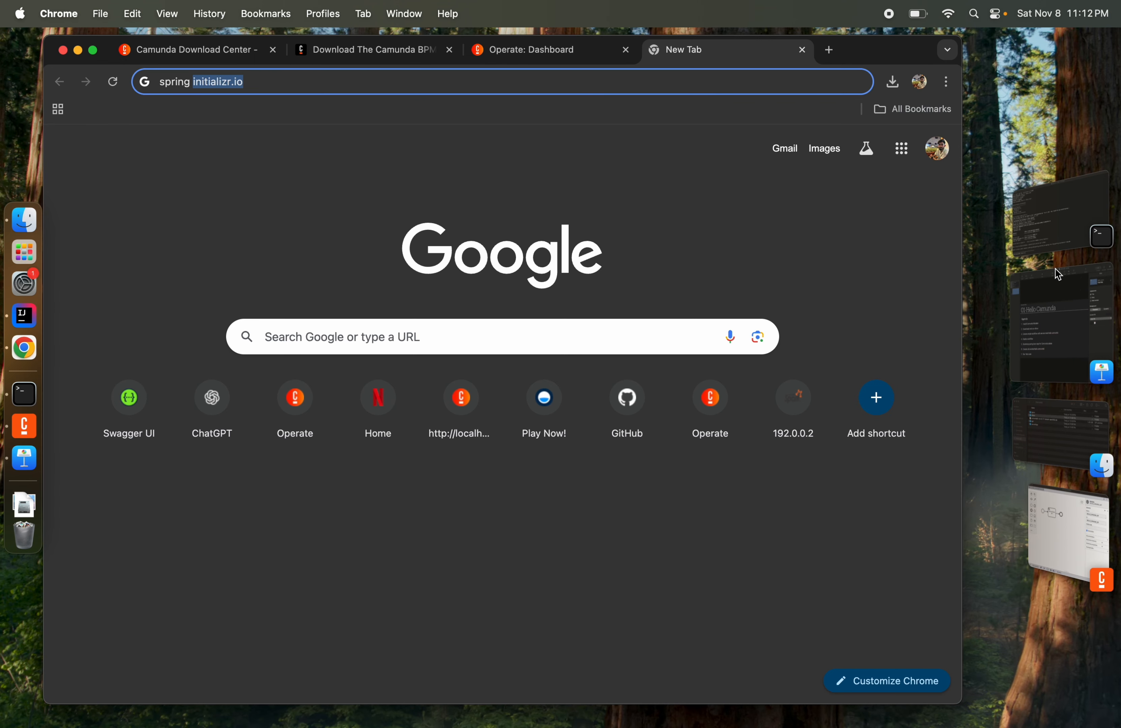
{"action": "left_click", "coordinate": [1056, 219]}
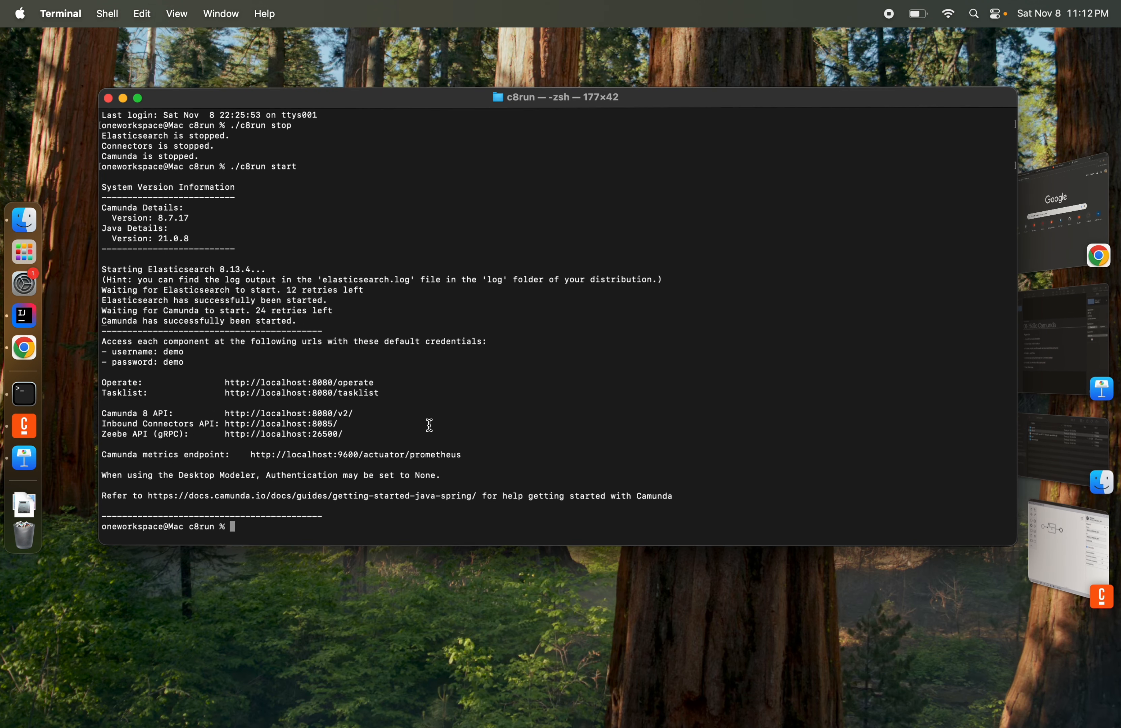
Compare the Zeebe API (gRPC) host in the terminal with the grpc-address entry in IntelliJ IDEA's application.yml.
{"action": "double_click", "coordinate": [283, 436]}
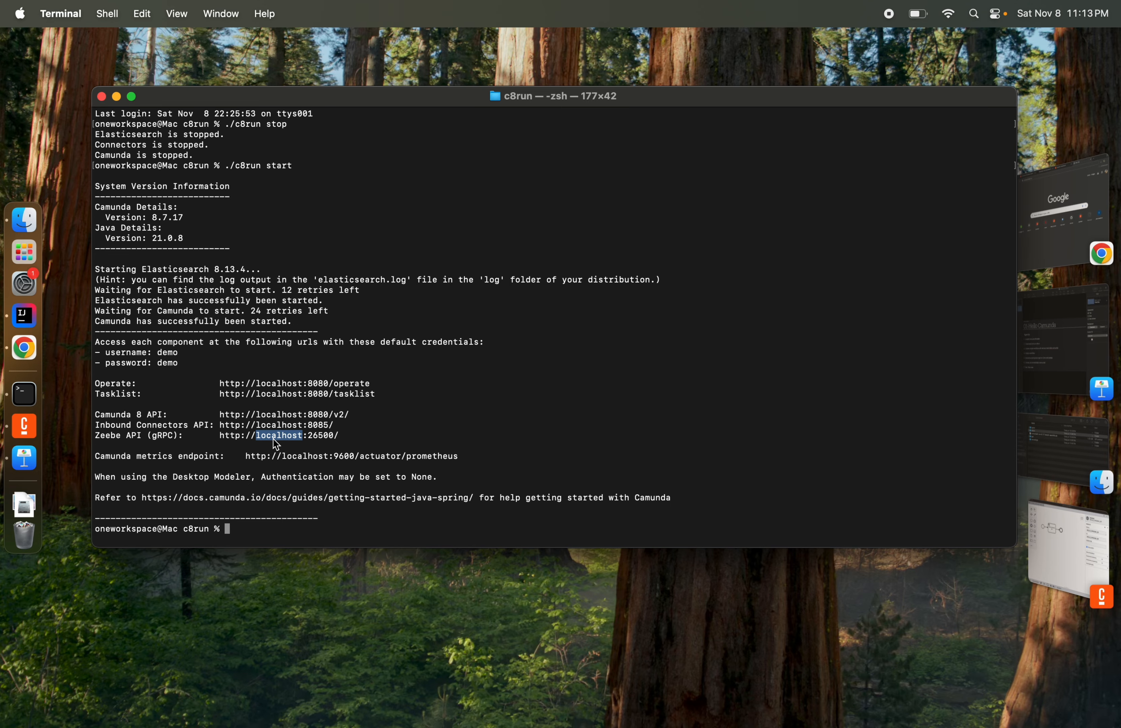
{"action": "key", "text": "super+Tab"}
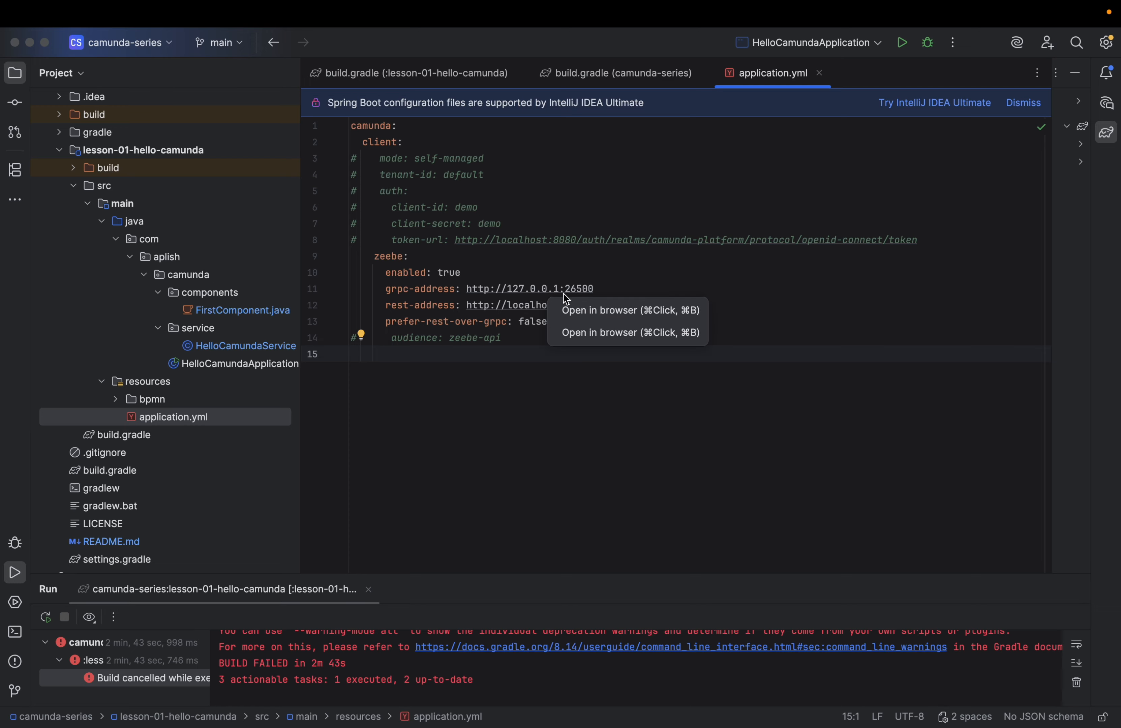
{"action": "left_click", "coordinate": [627, 291]}
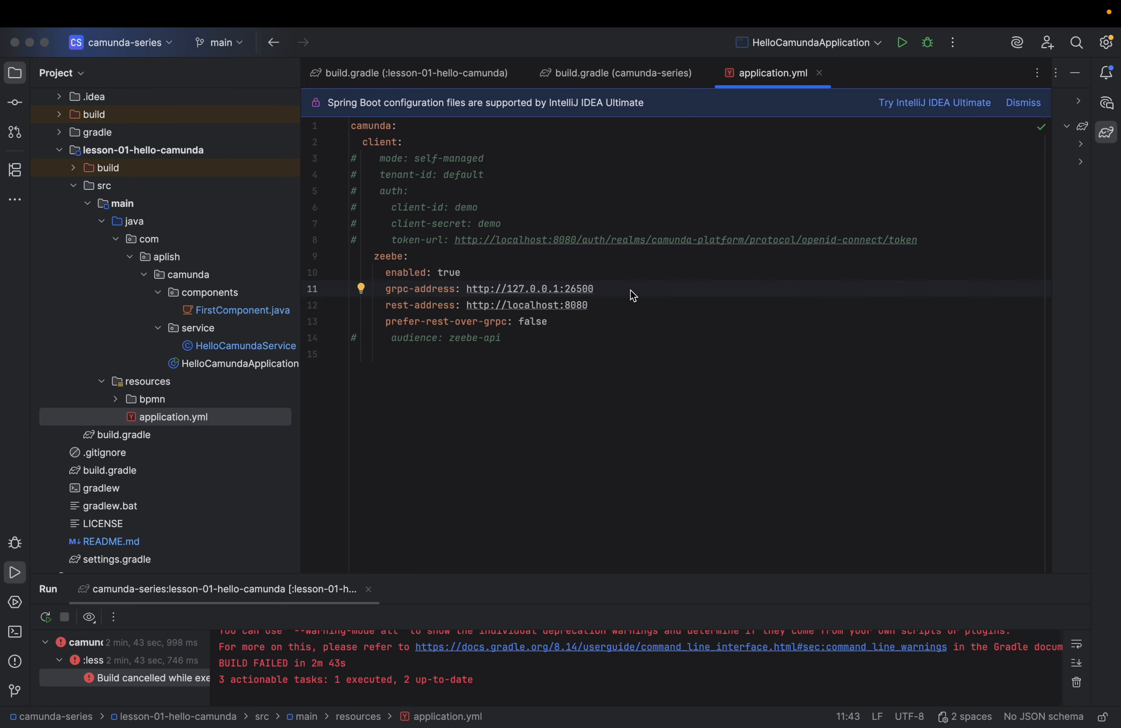
{"action": "left_click", "coordinate": [200, 333]}
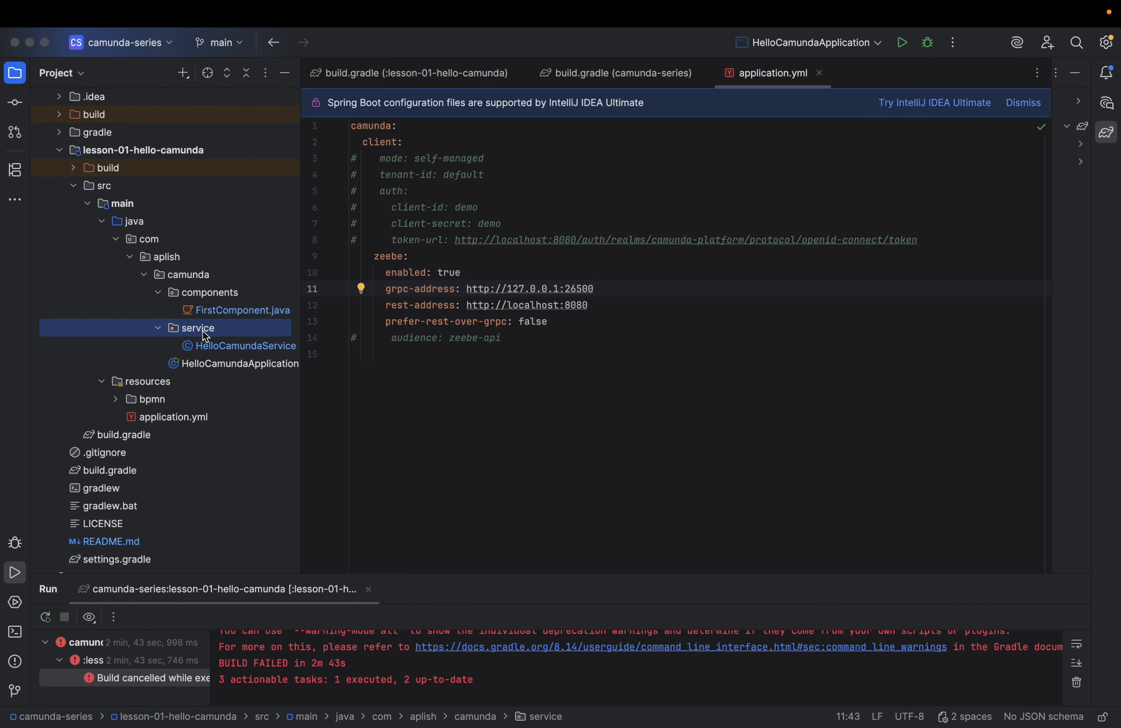
{"action": "double_click", "coordinate": [204, 350]}
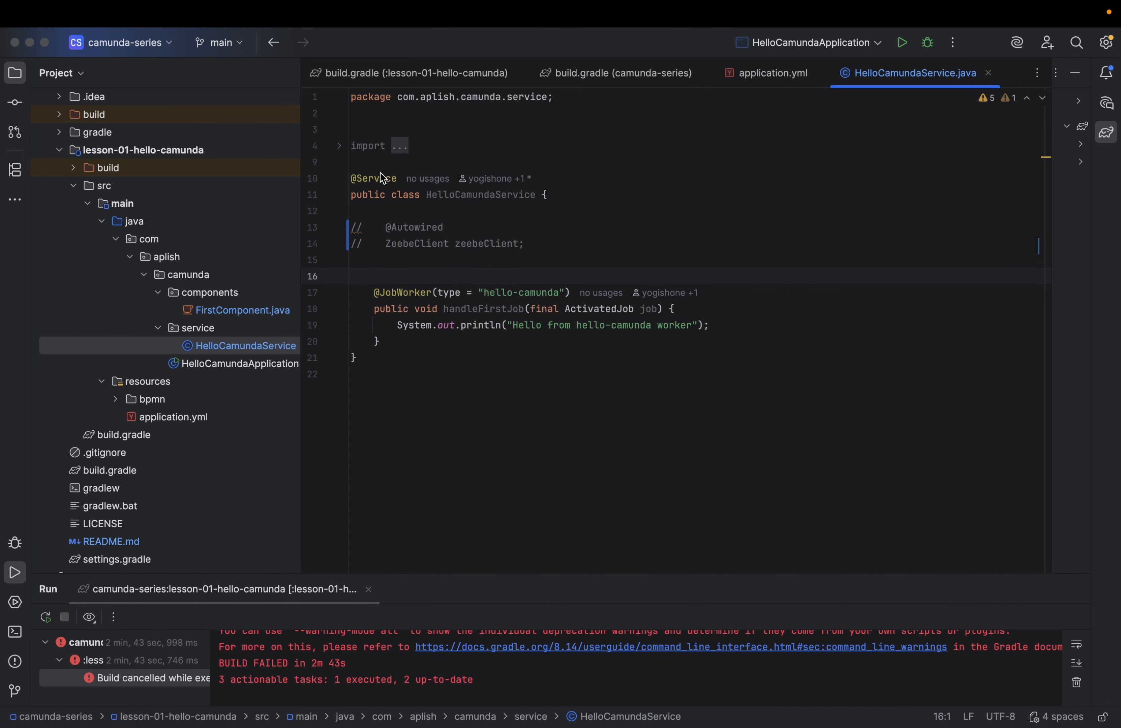
{"action": "mouse_move", "coordinate": [379, 178]}
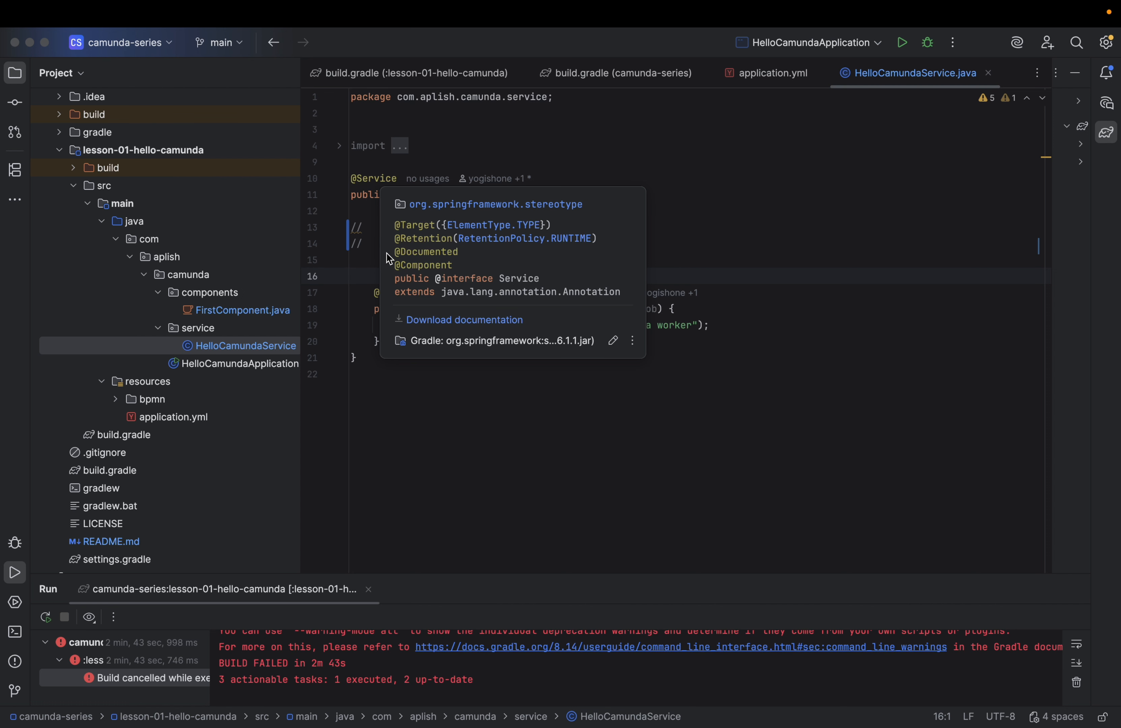
{"action": "left_click", "coordinate": [364, 256]}
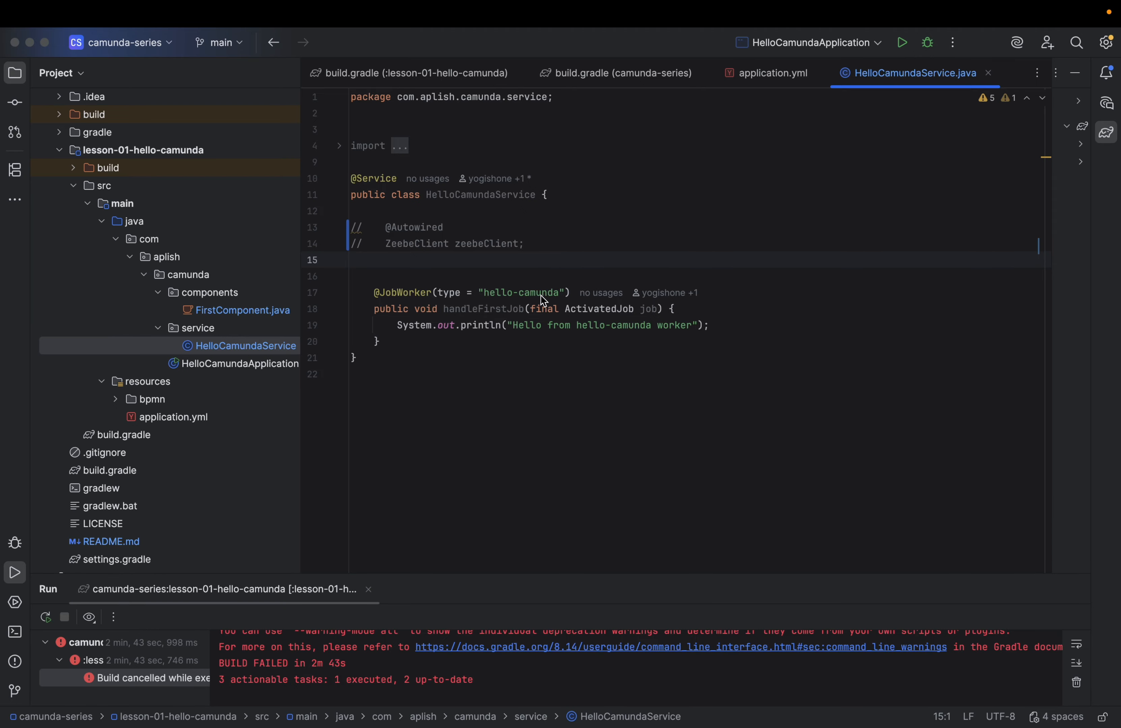
Switch to Camunda Modeler and check the job type of the hello camunda job service task against the worker type.
{"action": "key", "text": "ctrl+Left"}
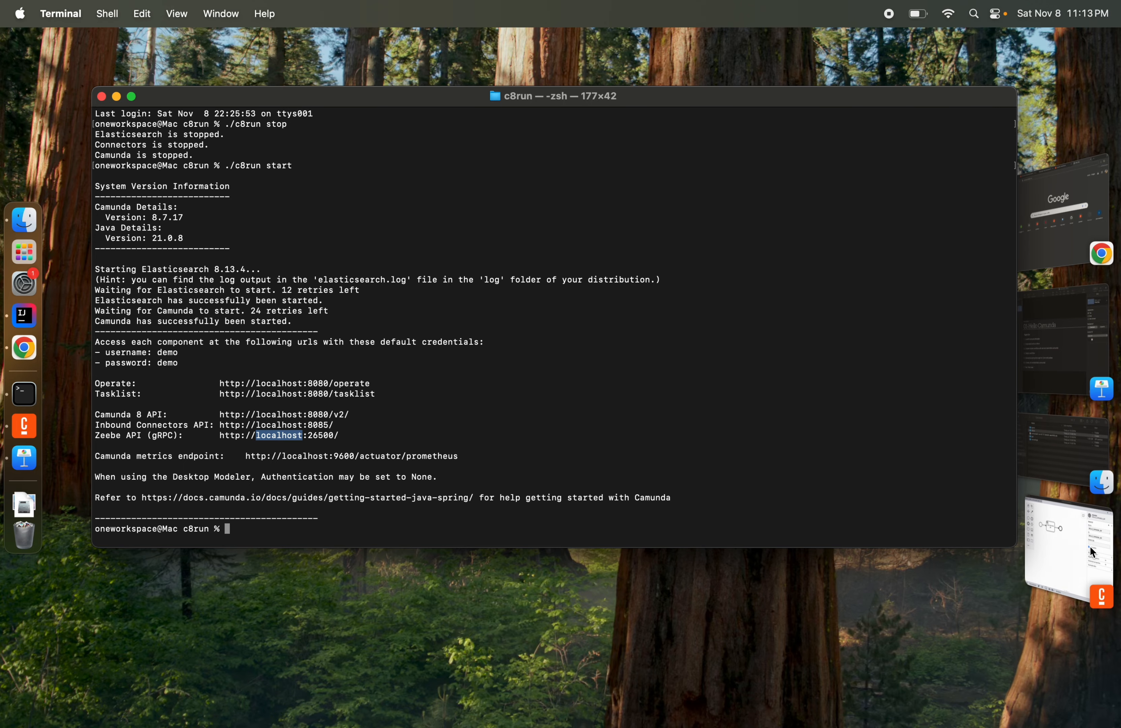
{"action": "left_click", "coordinate": [1049, 532]}
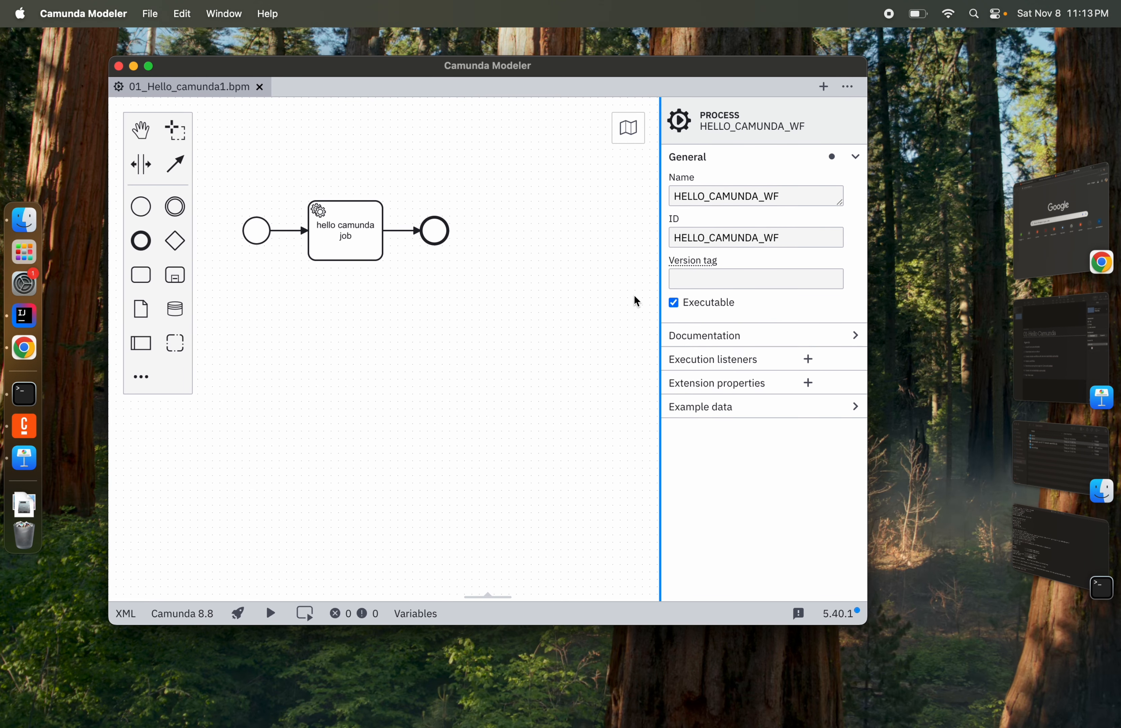
{"action": "left_click", "coordinate": [341, 212]}
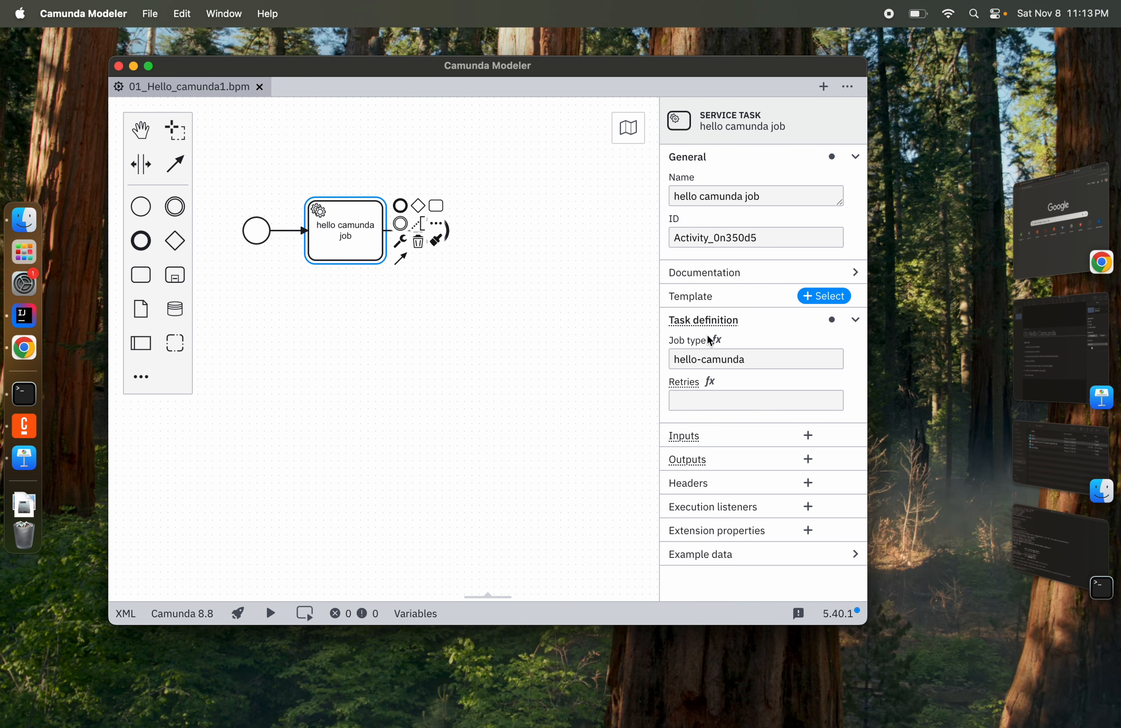
{"action": "left_click", "coordinate": [747, 360]}
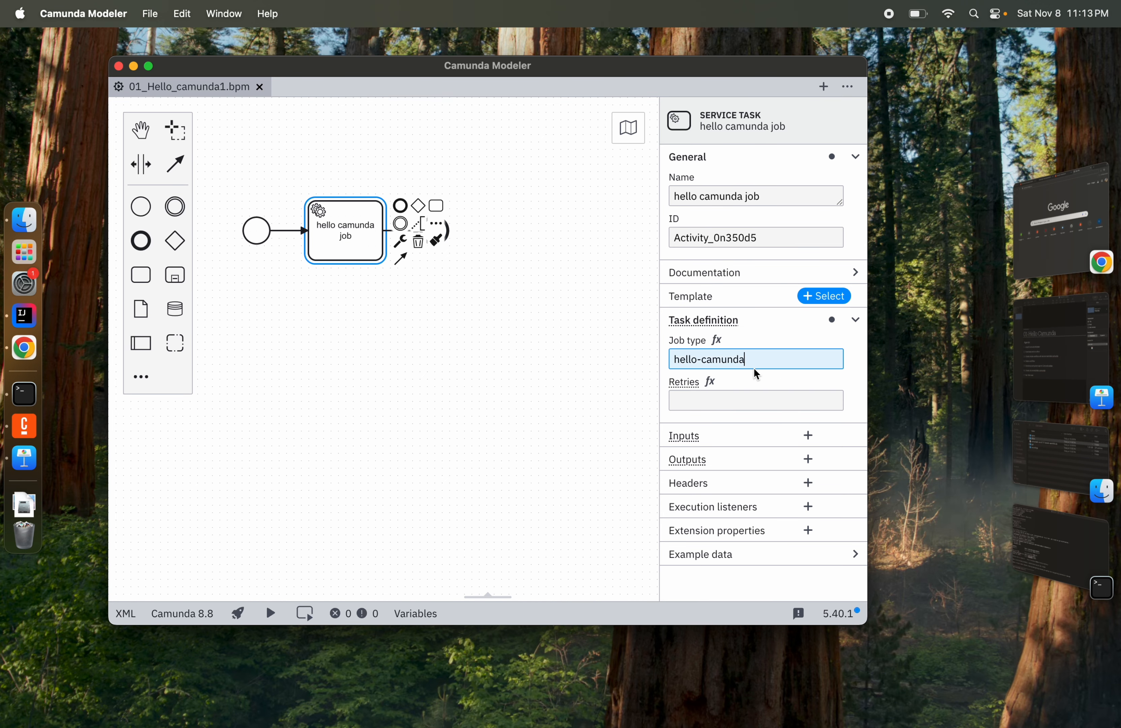
{"action": "left_click_drag", "start_coordinate": [747, 359], "coordinate": [675, 361]}
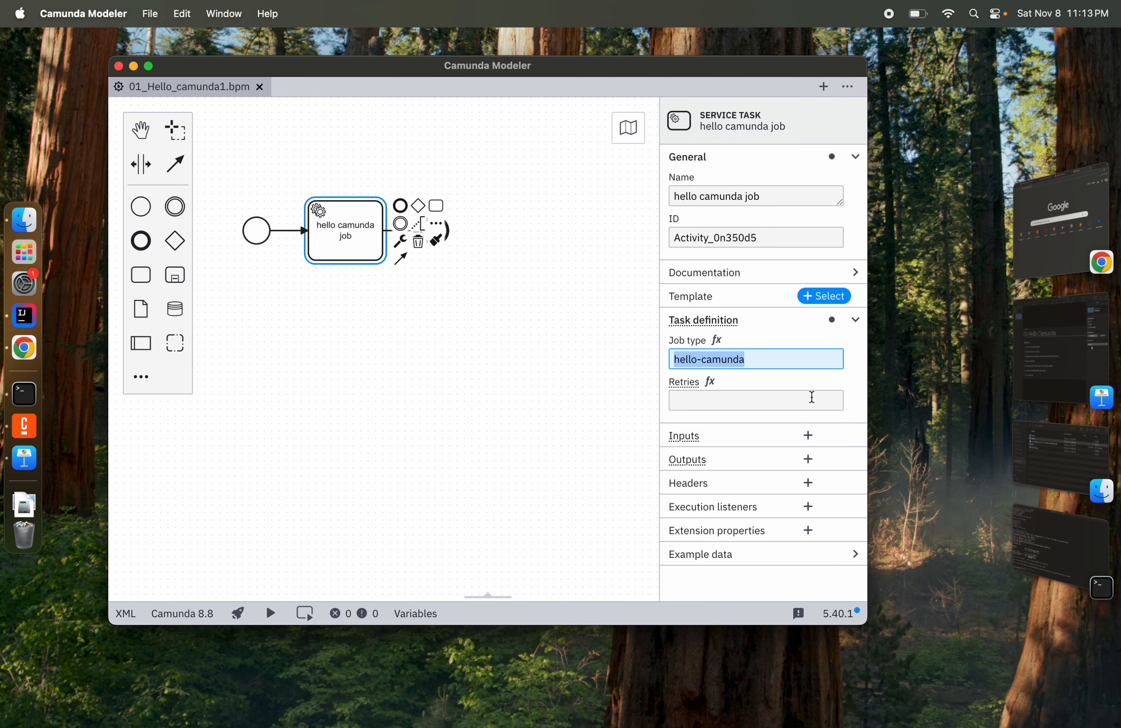
Return to IntelliJ IDEA, enlarge the run output area, start HelloCamundaApplication in debug mode, and check its startup log.
{"action": "key", "text": "super+Tab"}
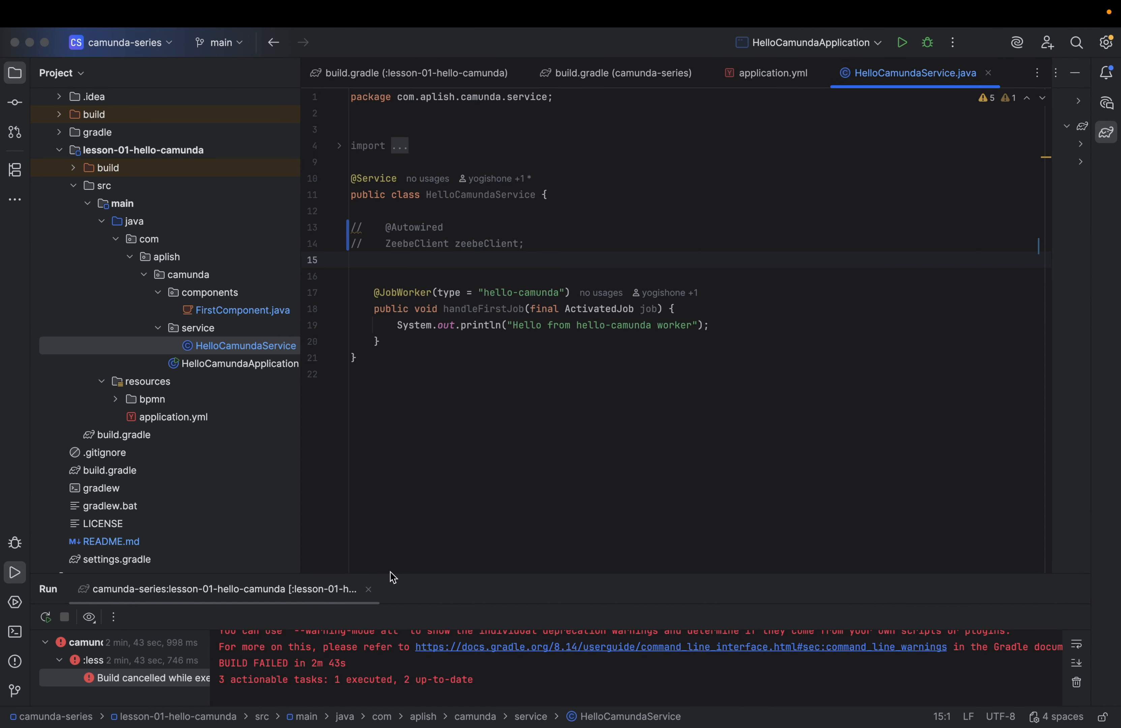
{"action": "left_click_drag", "start_coordinate": [391, 573], "coordinate": [390, 308]}
{"action": "left_click", "coordinate": [927, 42]}
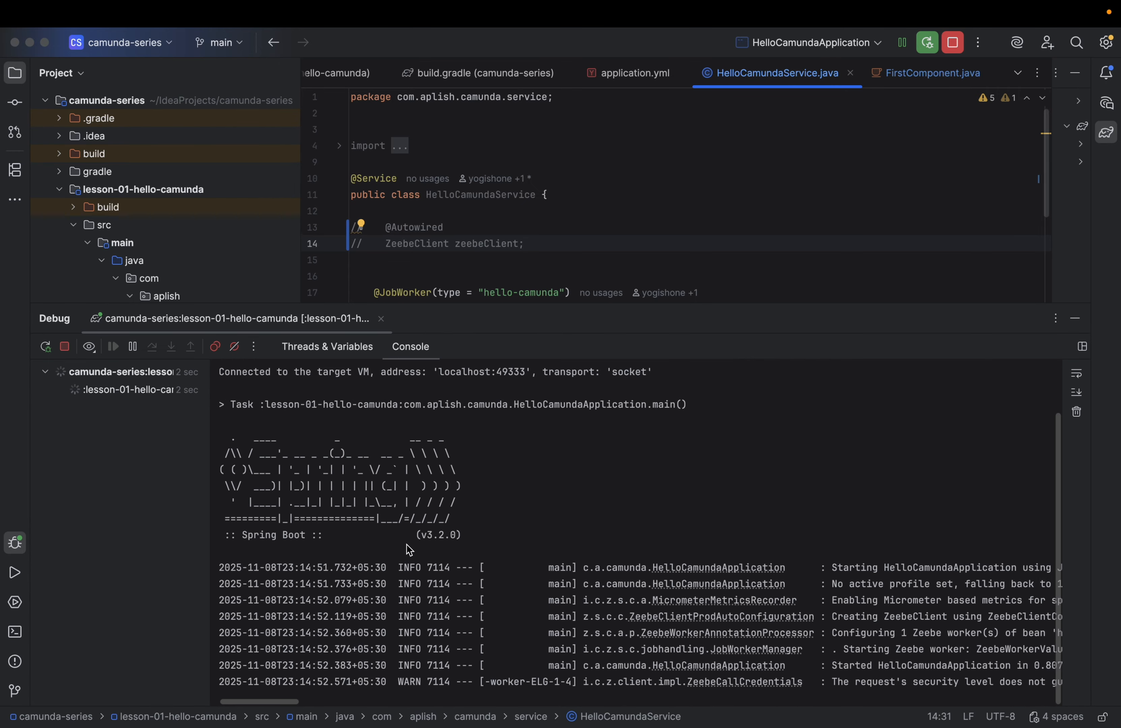
{"action": "scroll", "coordinate": [409, 550], "scroll_direction": "right", "scroll_amount": 1}
{"action": "scroll", "coordinate": [410, 550], "scroll_direction": "left", "scroll_amount": 1}
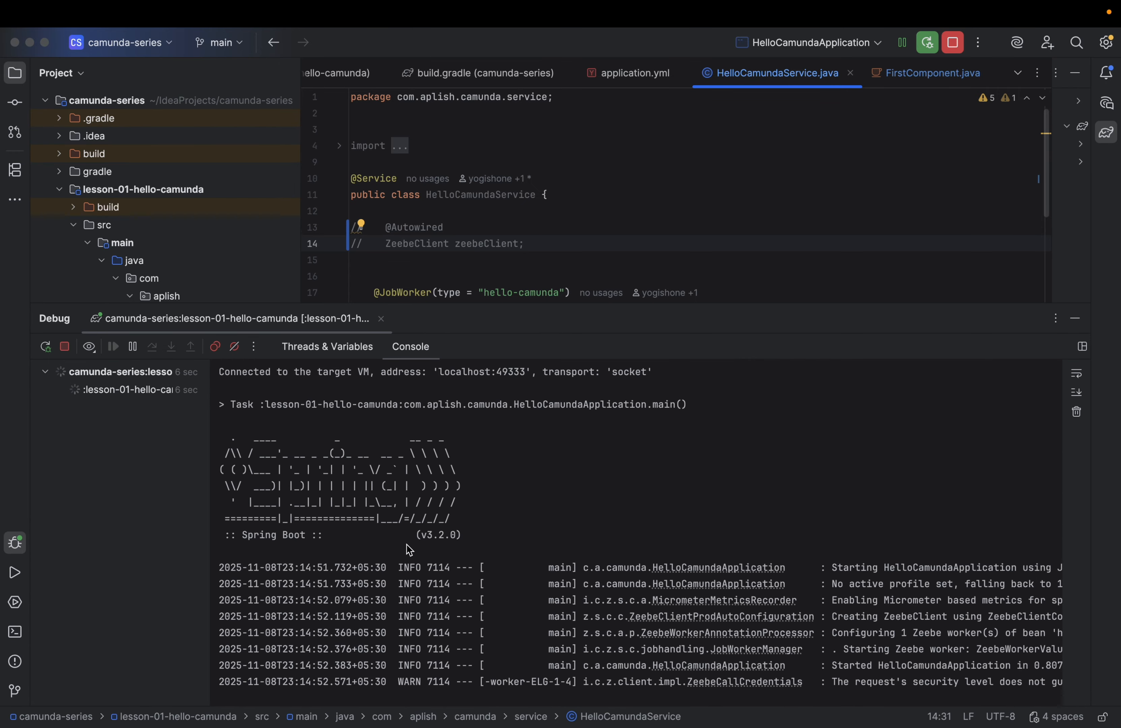
Switch to Chrome and load localhost:8080/swagger-ui/index.html in a new tab.
{"action": "key", "text": "ctrl+Left"}
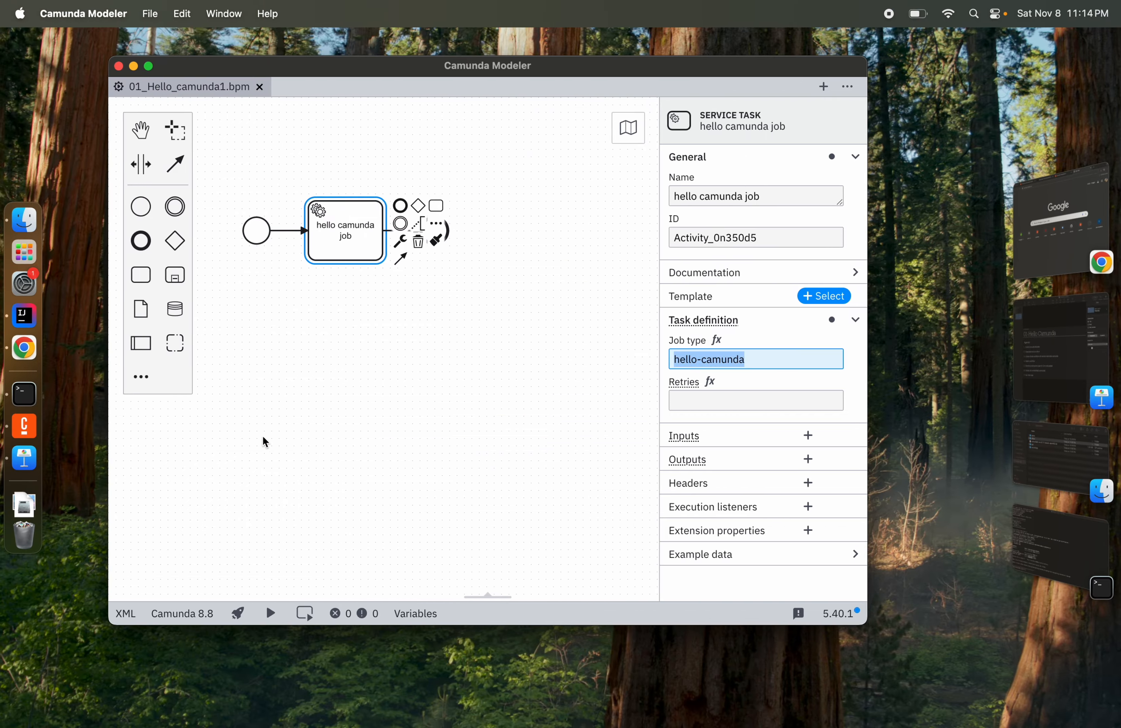
{"action": "left_click", "coordinate": [25, 348]}
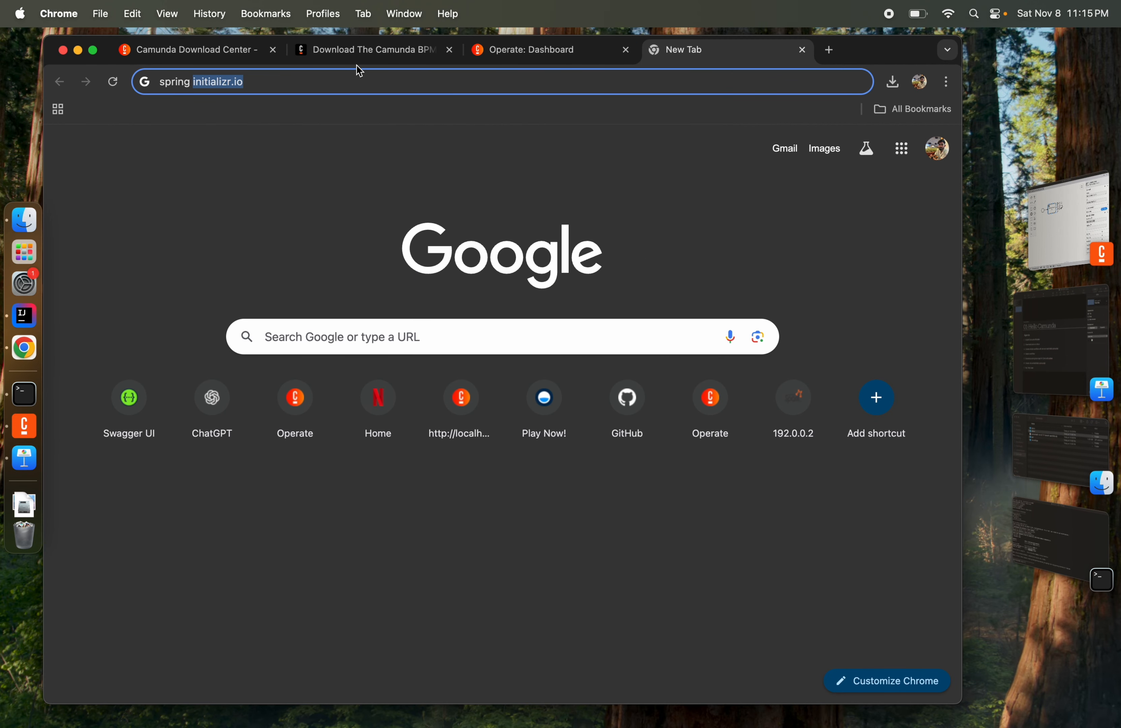
{"action": "left_click", "coordinate": [831, 51]}
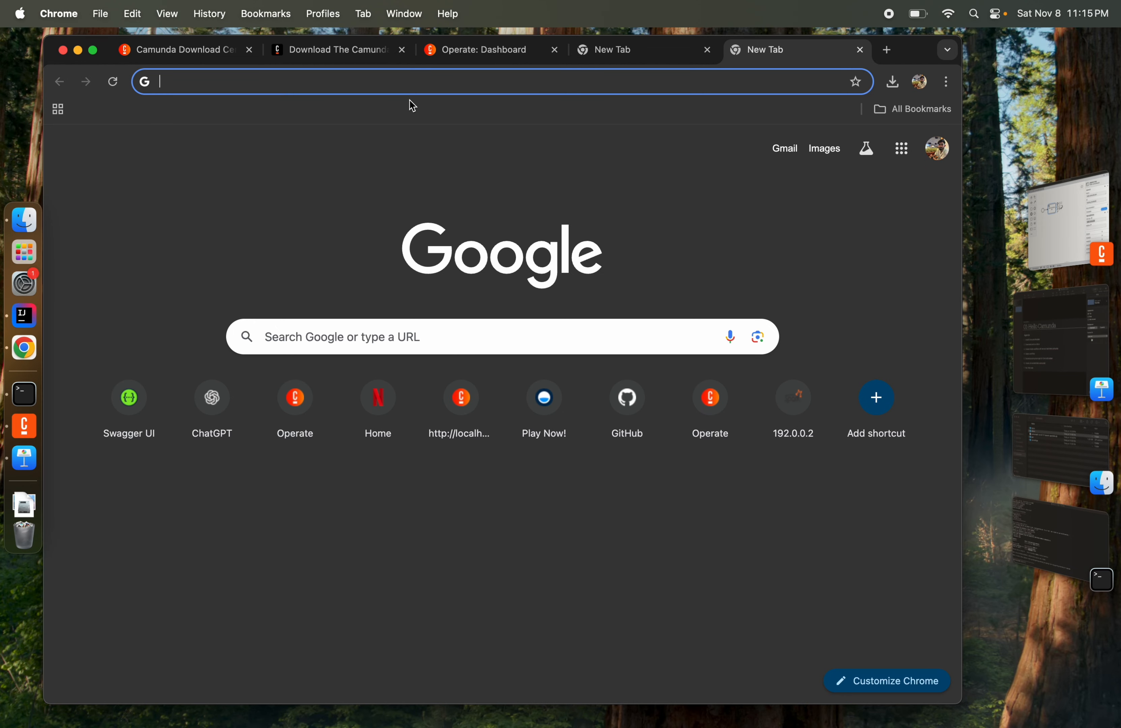
{"action": "type", "text": "lo"}
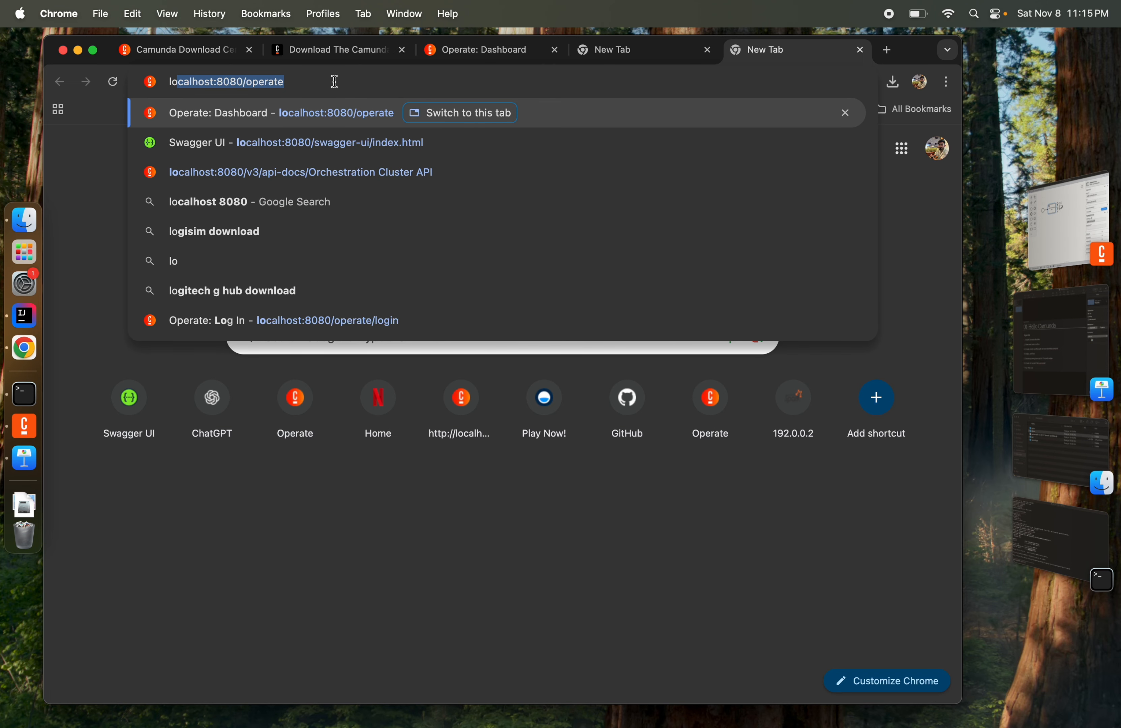
{"action": "key", "text": "Right"}
{"action": "key", "text": "BackSpace"}
{"action": "key", "text": "BackSpace"}
{"action": "key", "text": "BackSpace"}
{"action": "key", "text": "BackSpace"}
{"action": "key", "text": "BackSpace"}
{"action": "key", "text": "BackSpace"}
{"action": "key", "text": "BackSpace"}
{"action": "type", "text": "swag"}
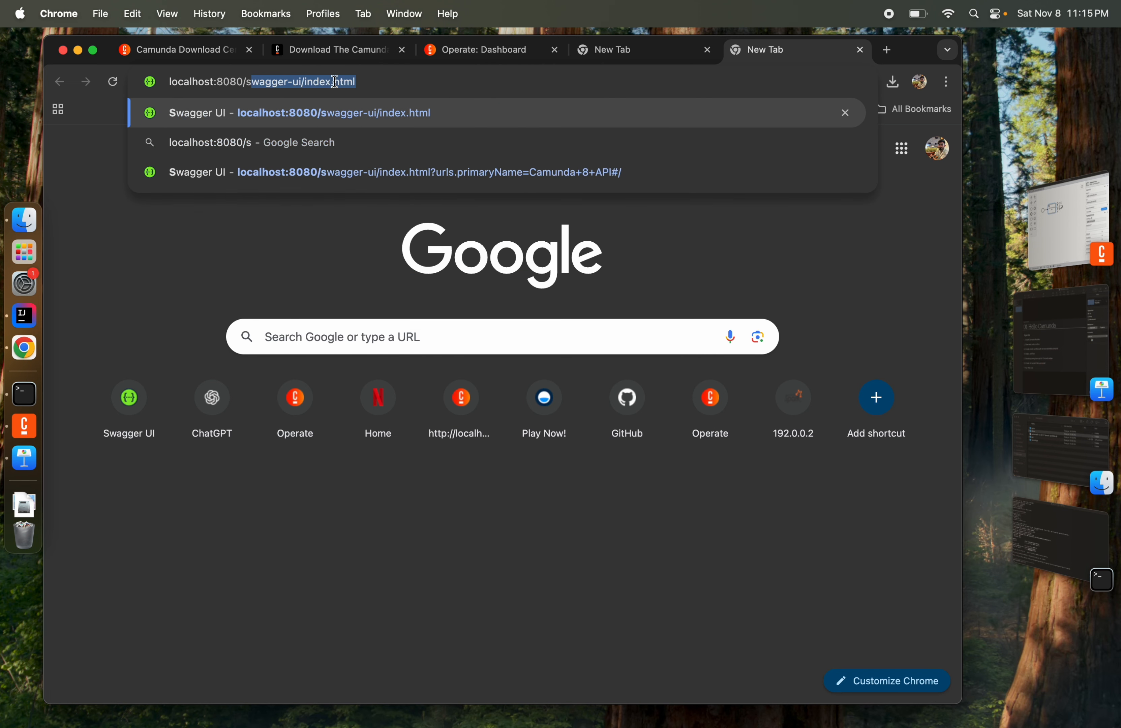
{"action": "left_click", "coordinate": [398, 117]}
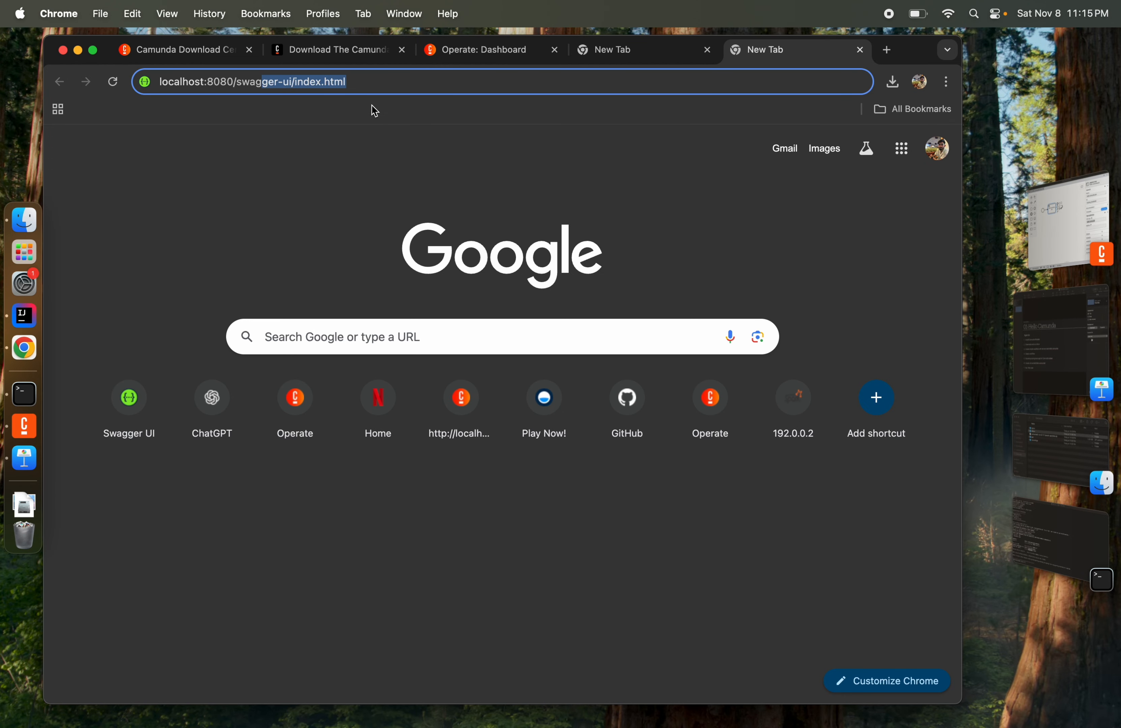
{"action": "key", "text": "Return"}
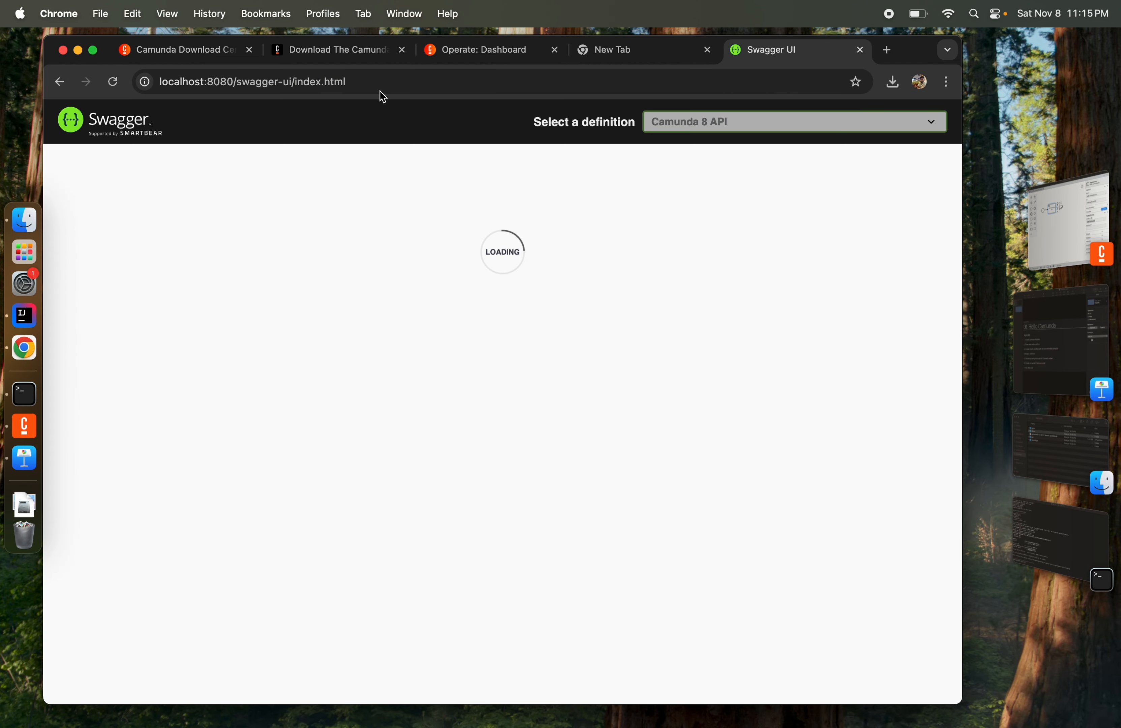
Make the POST /process-instances request editable and choose the example "Create a process instance by processDefinitionId and version.".
{"action": "scroll", "coordinate": [313, 318], "scroll_direction": "down", "scroll_amount": 5}
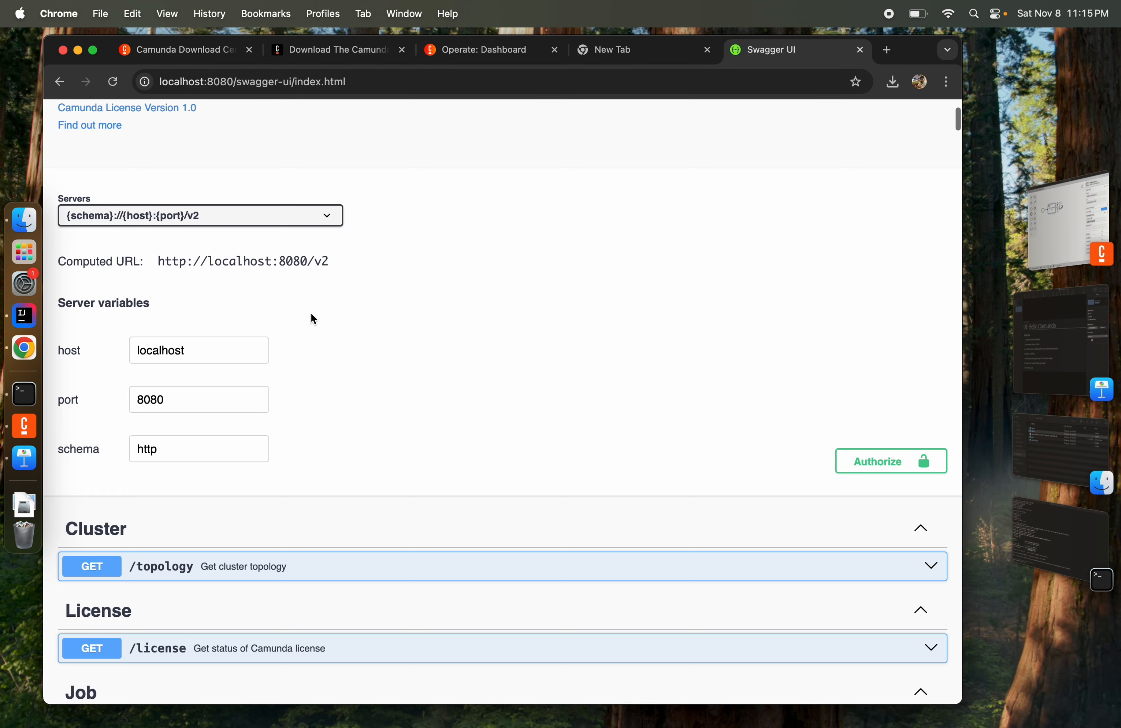
{"action": "scroll", "coordinate": [394, 450], "scroll_direction": "down", "scroll_amount": 18}
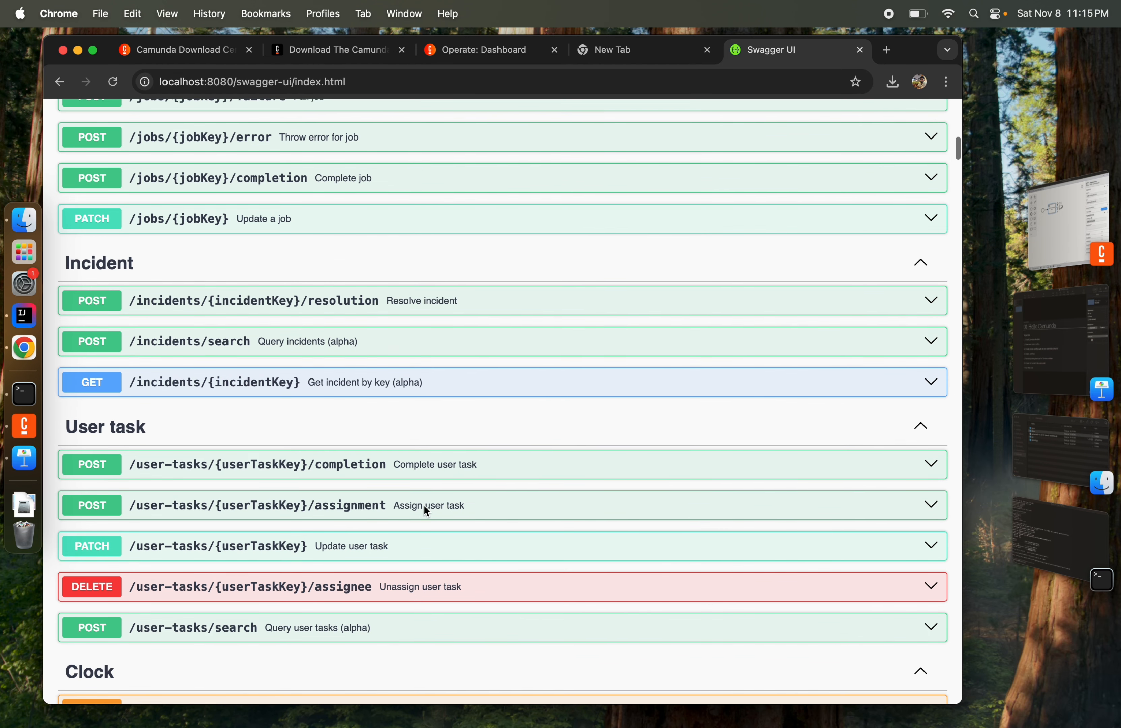
{"action": "scroll", "coordinate": [425, 510], "scroll_direction": "down", "scroll_amount": 8}
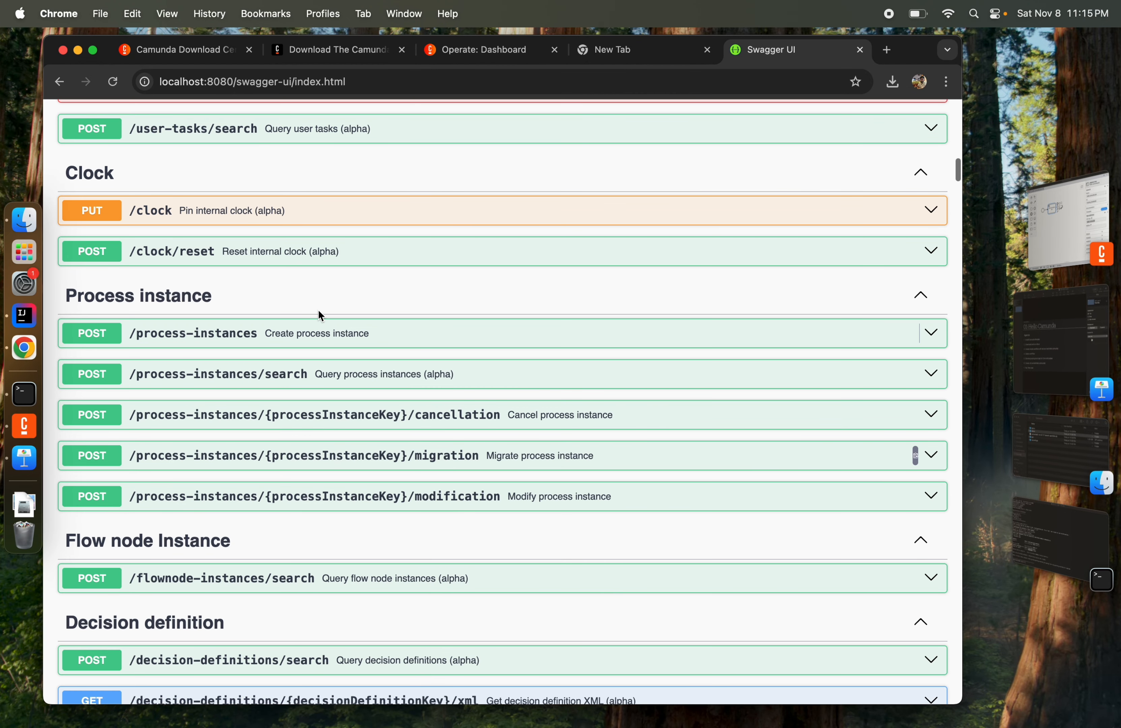
{"action": "left_click", "coordinate": [232, 332]}
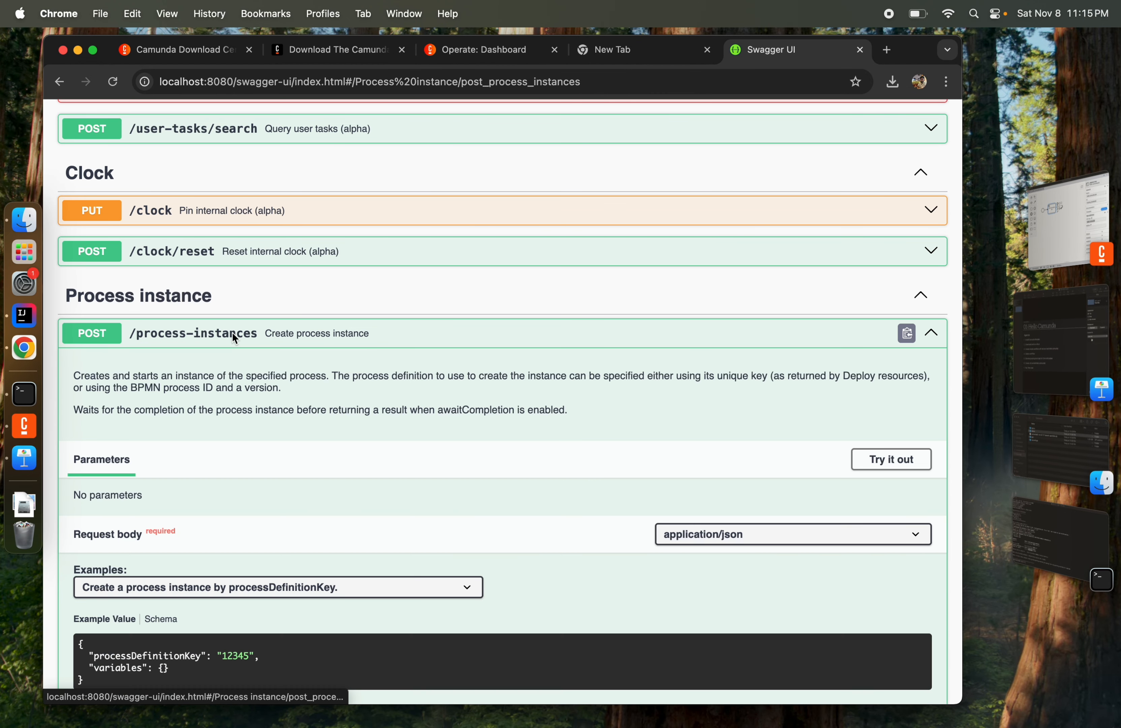
{"action": "left_click", "coordinate": [898, 459]}
{"action": "scroll", "coordinate": [590, 380], "scroll_direction": "down", "scroll_amount": 9}
{"action": "scroll", "coordinate": [406, 310], "scroll_direction": "up", "scroll_amount": 3}
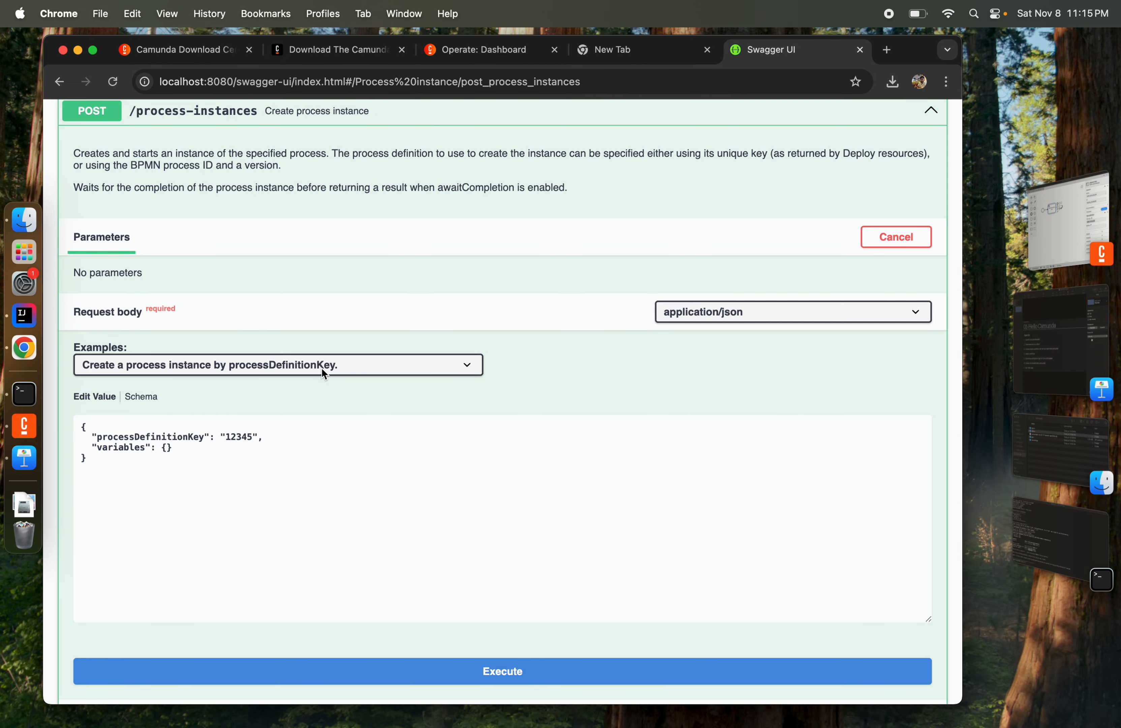
{"action": "left_click", "coordinate": [331, 366]}
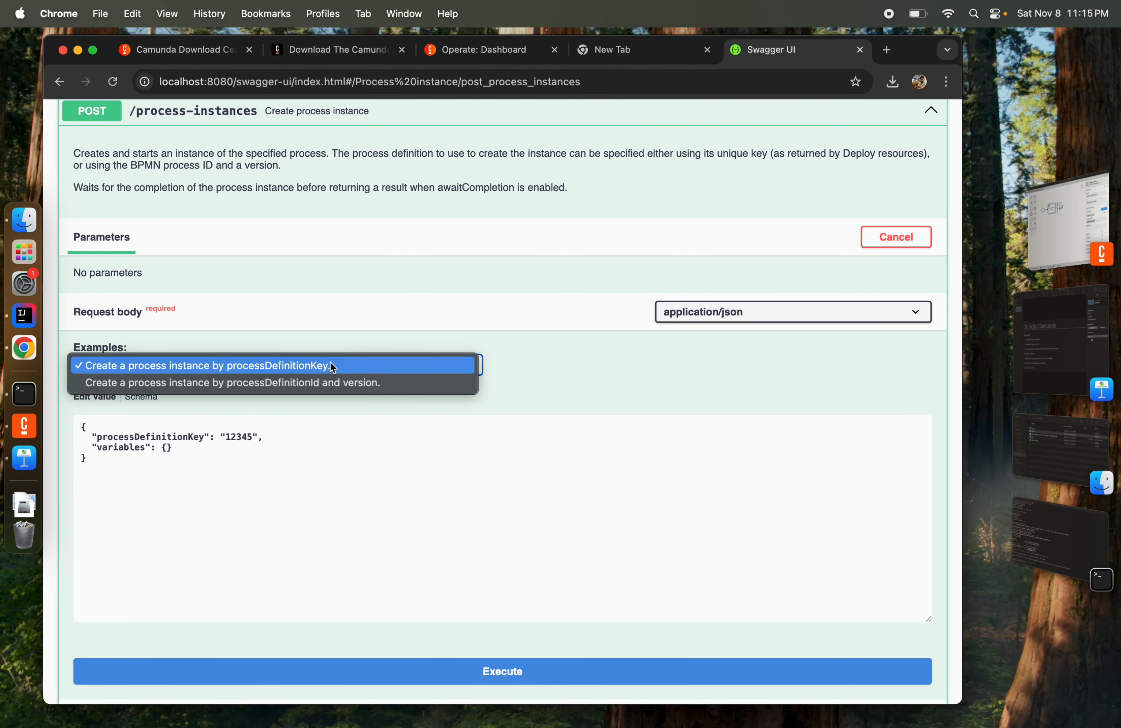
{"action": "left_click", "coordinate": [282, 378]}
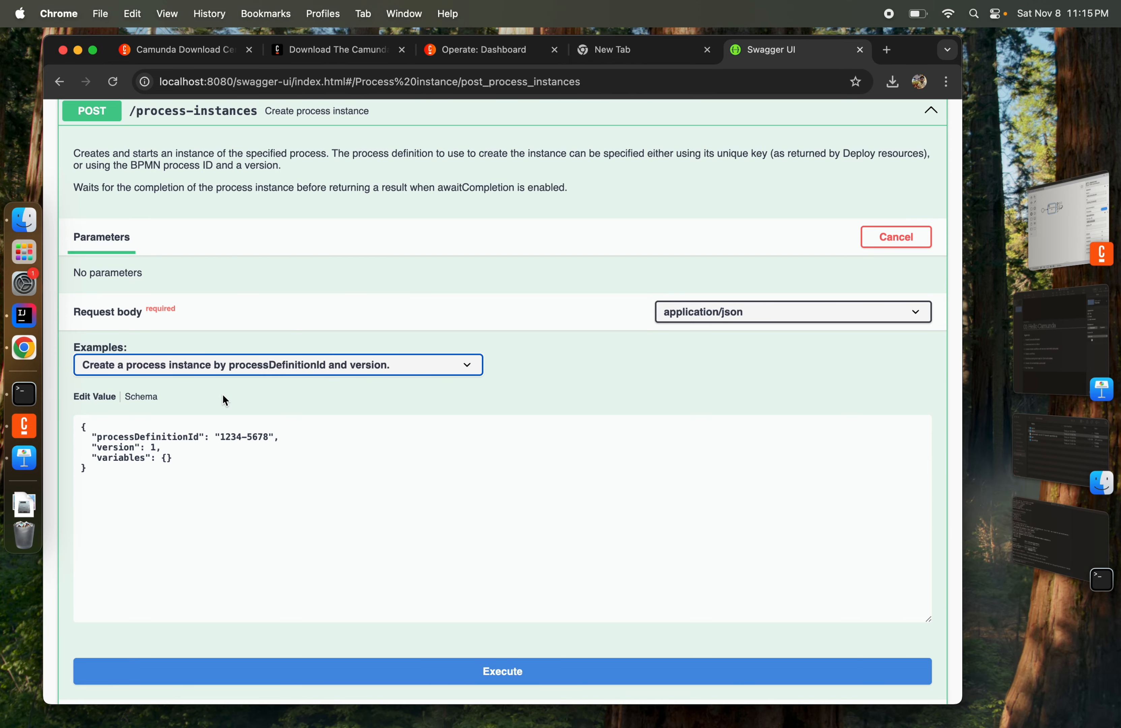
Copy the process ID HELLO_CAMUNDA_WF from Camunda Modeler and use it as the processDefinitionId in the Swagger request body in Chrome.
{"action": "left_click", "coordinate": [24, 426]}
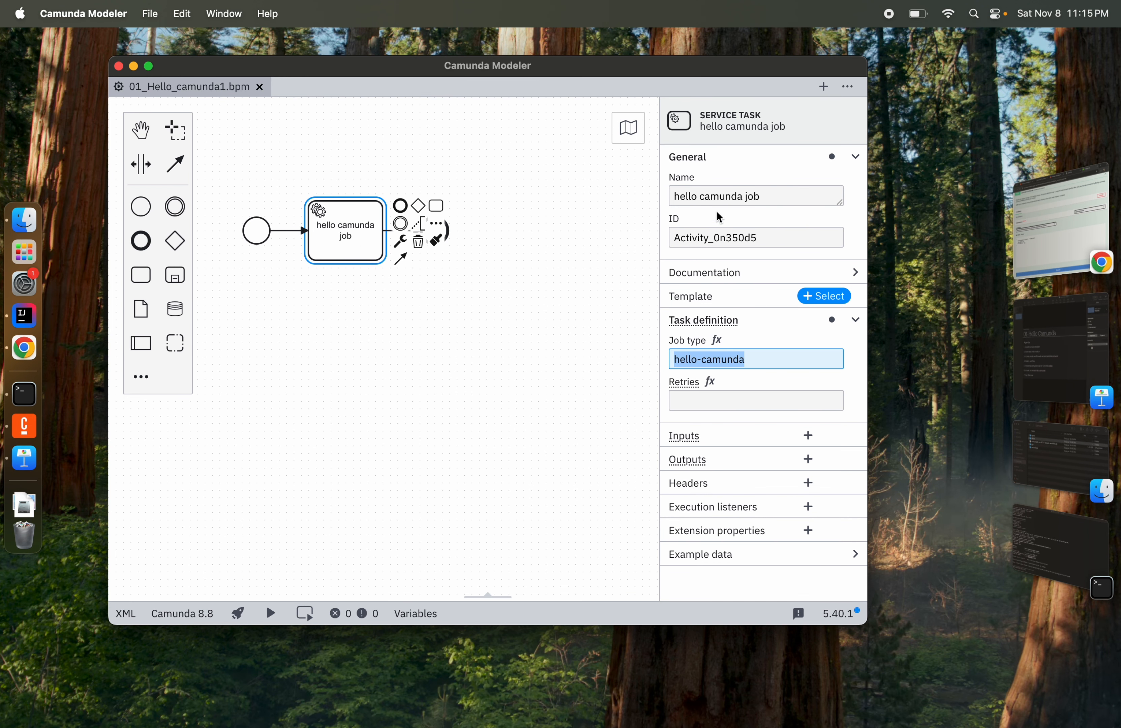
{"action": "left_click", "coordinate": [426, 277]}
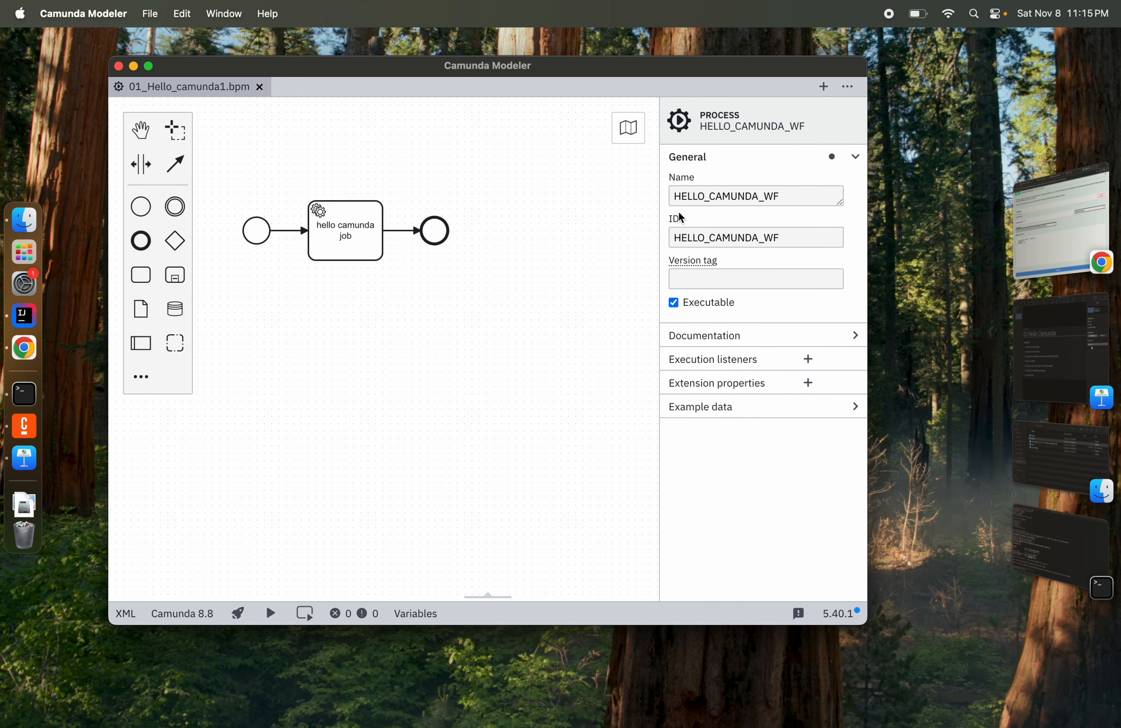
{"action": "left_click", "coordinate": [683, 238]}
{"action": "left_click", "coordinate": [780, 238]}
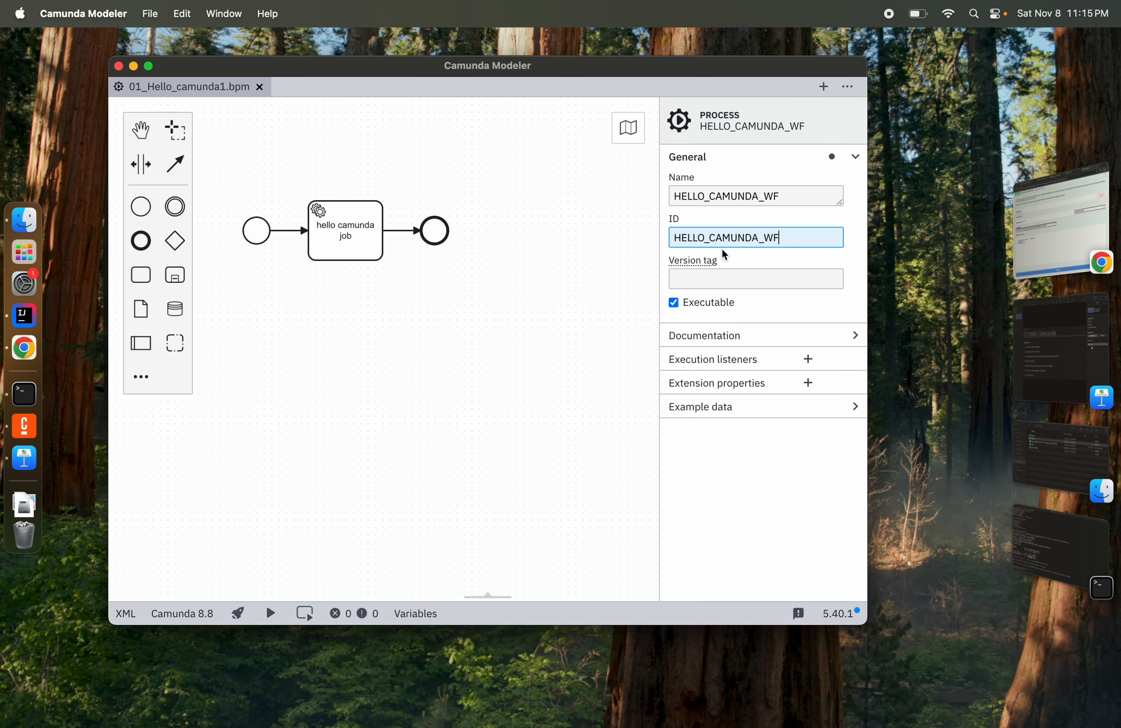
{"action": "key", "text": "super+a"}
{"action": "key", "text": "super+c"}
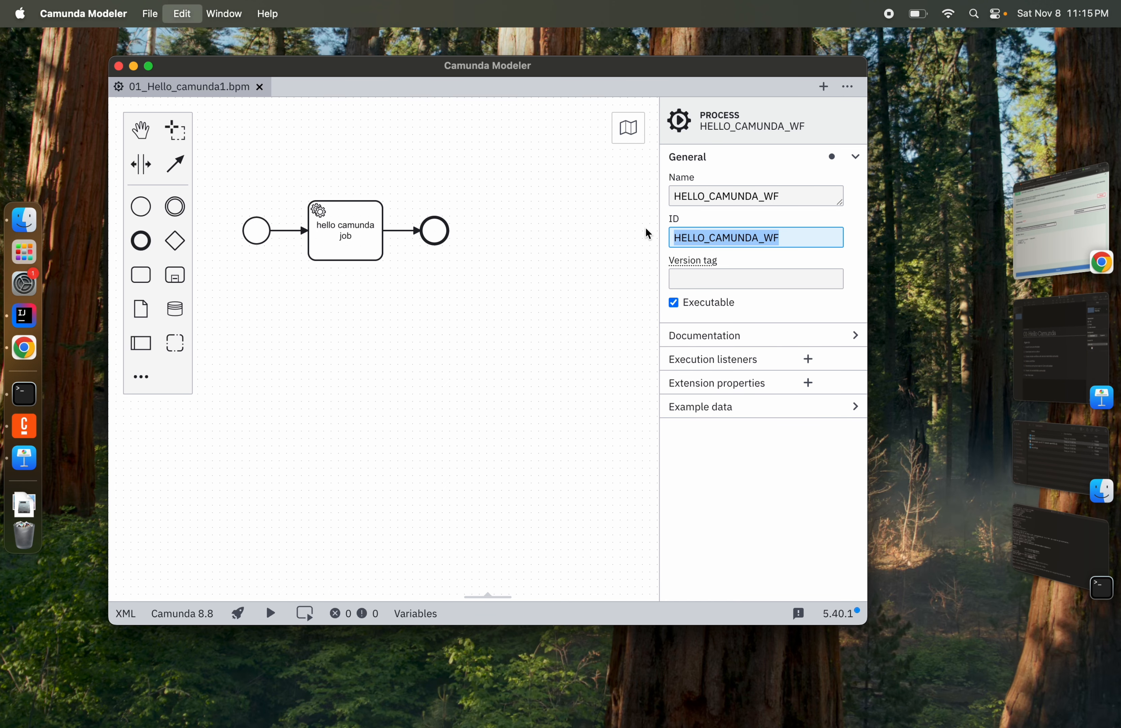
{"action": "left_click", "coordinate": [29, 357]}
{"action": "left_click", "coordinate": [221, 434]}
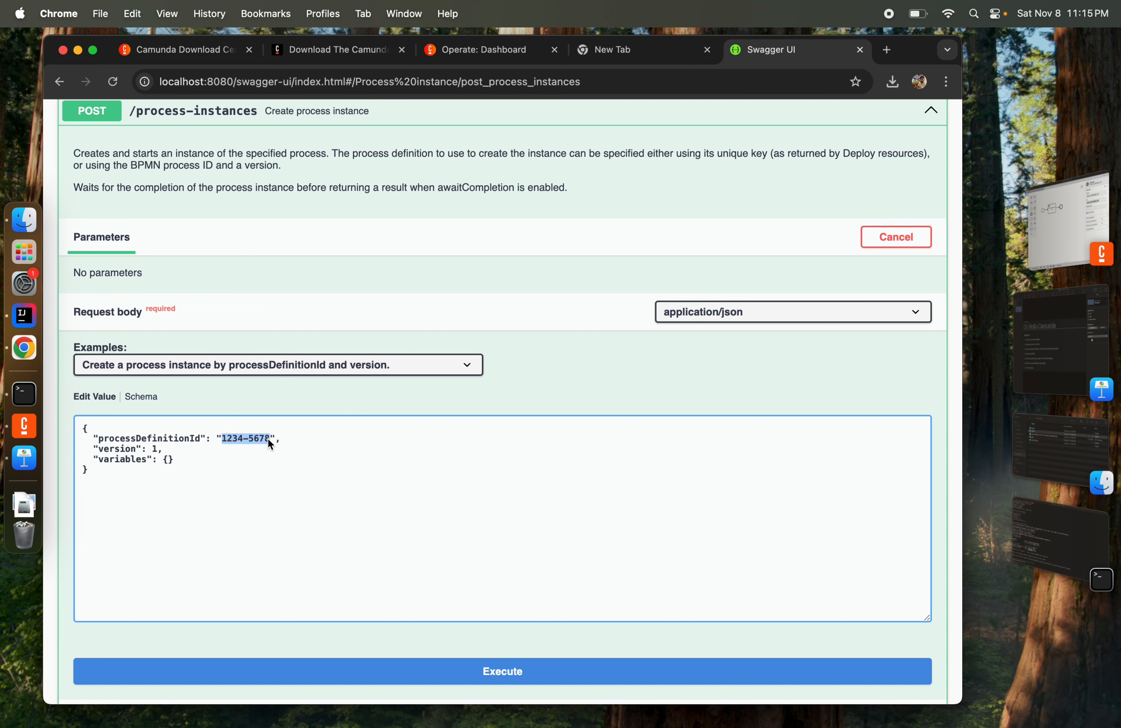
{"action": "key", "text": "super+v"}
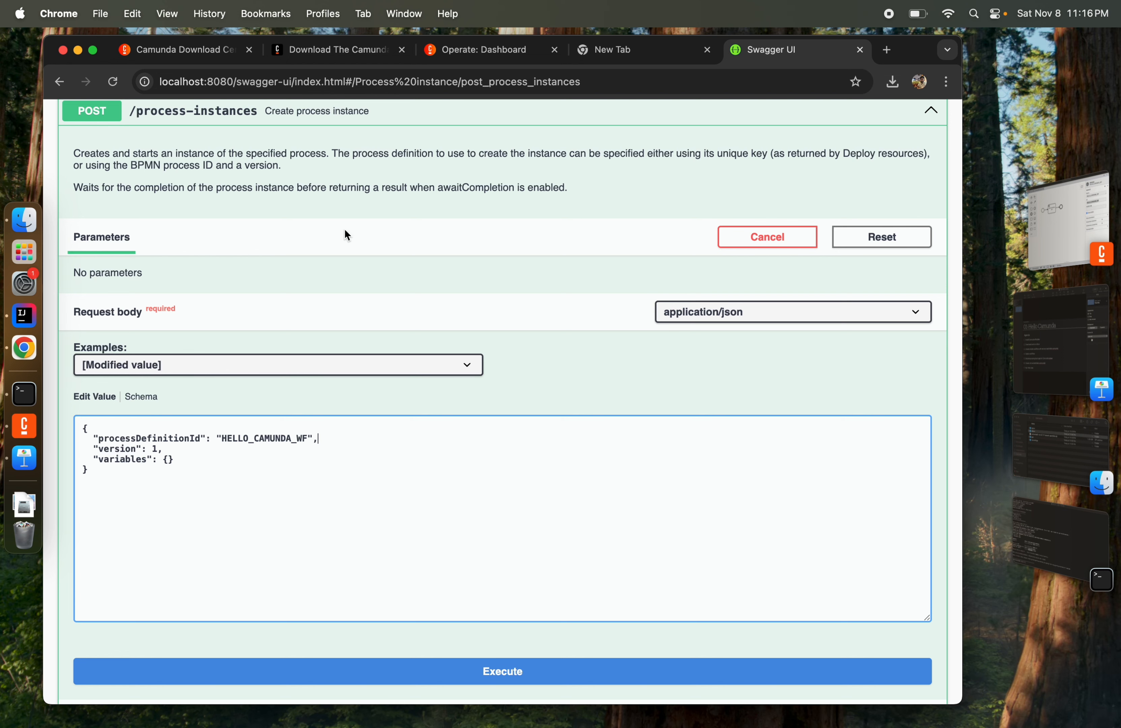
Check the instances of HELLO_CAMUNDA_WF in Operate and return to the Swagger UI page.
{"action": "left_click", "coordinate": [490, 56]}
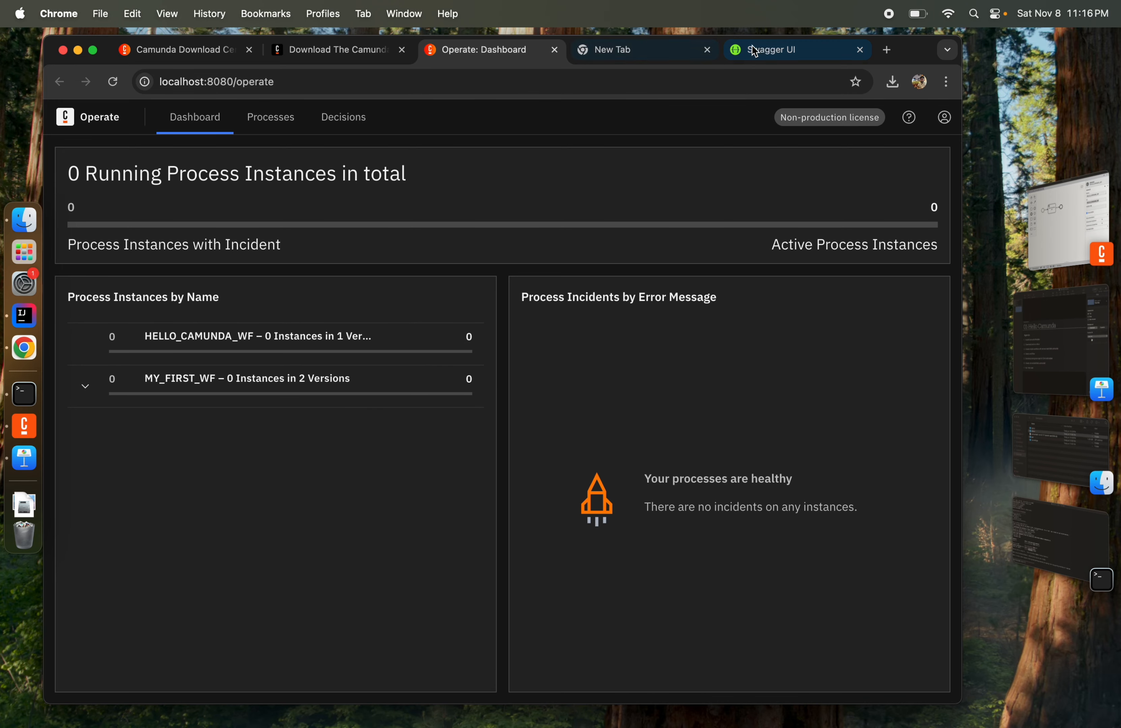
{"action": "left_click", "coordinate": [338, 335]}
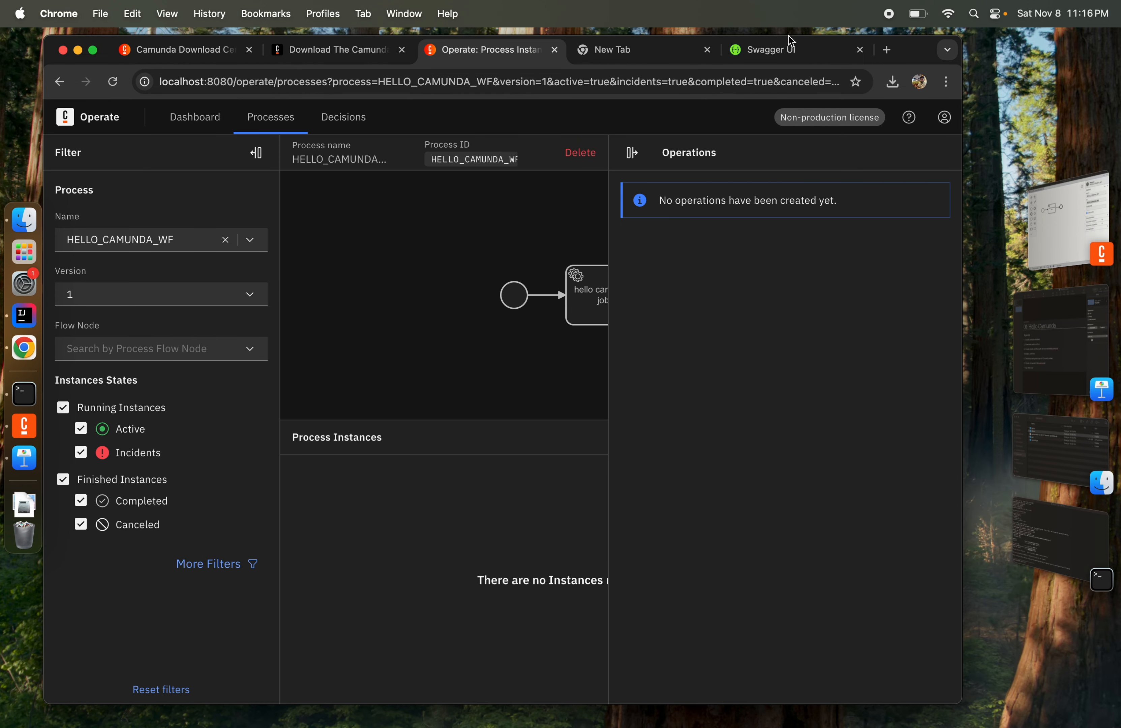
{"action": "left_click", "coordinate": [789, 49]}
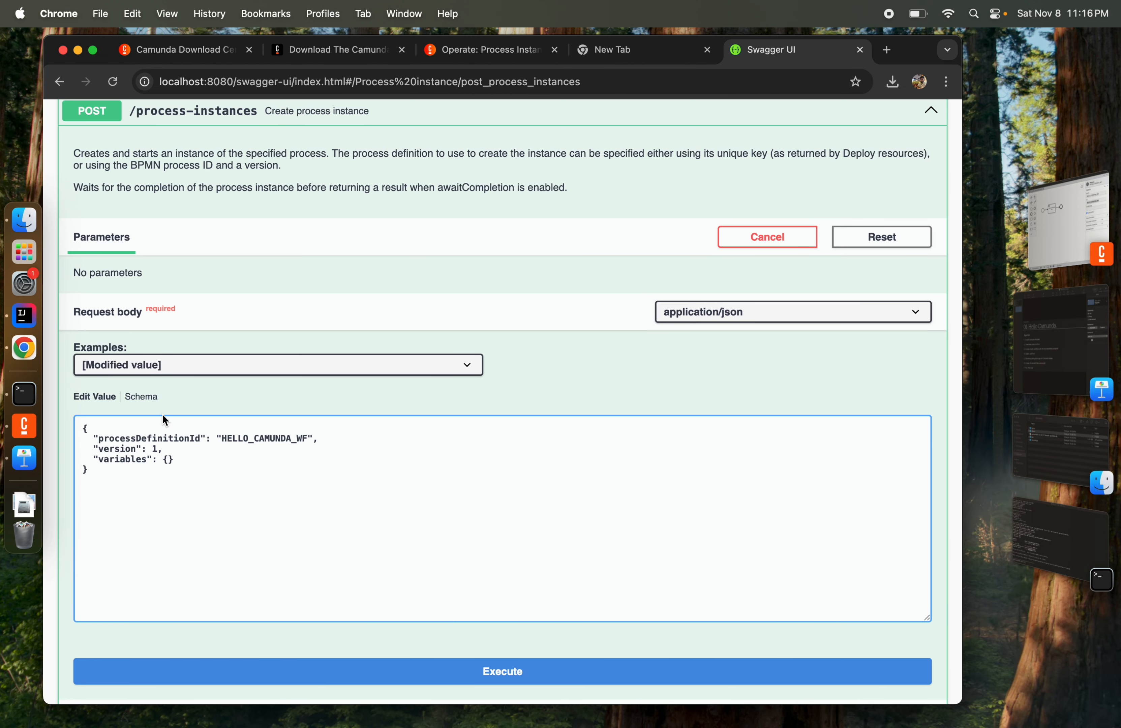
Execute the POST /process-instances request for HELLO_CAMUNDA_WF version 1 and examine the processDefinitionKey in the response body.
{"action": "scroll", "coordinate": [323, 466], "scroll_direction": "down", "scroll_amount": 5}
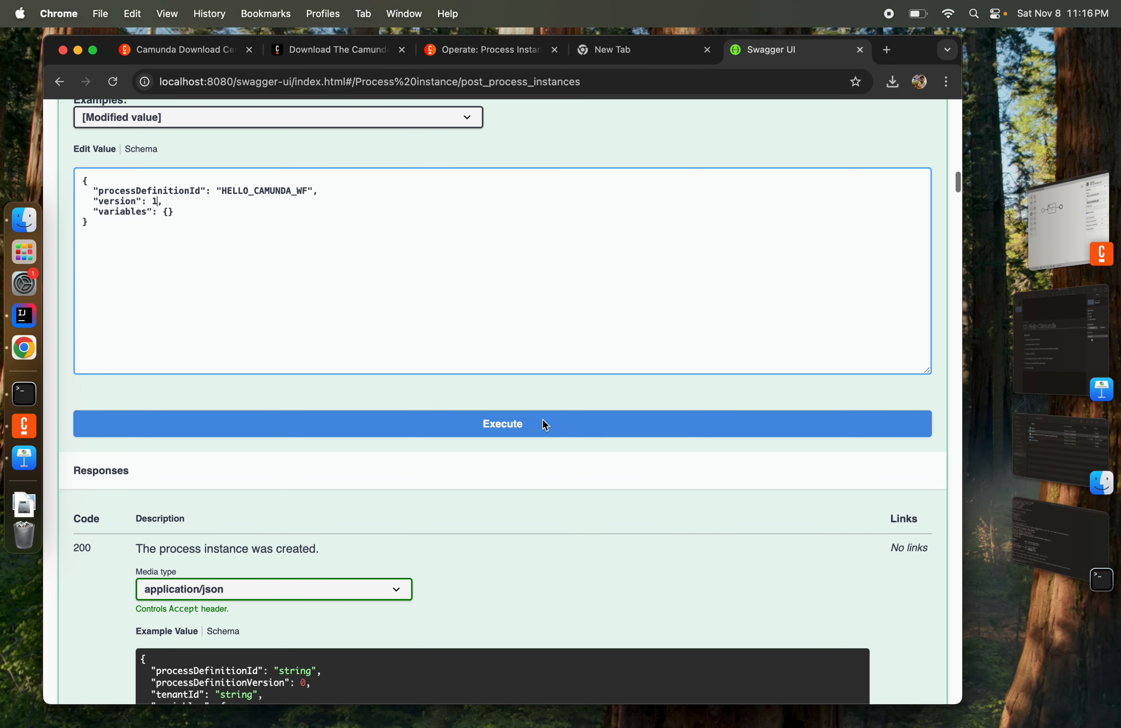
{"action": "left_click", "coordinate": [501, 424]}
{"action": "scroll", "coordinate": [325, 421], "scroll_direction": "down", "scroll_amount": 8}
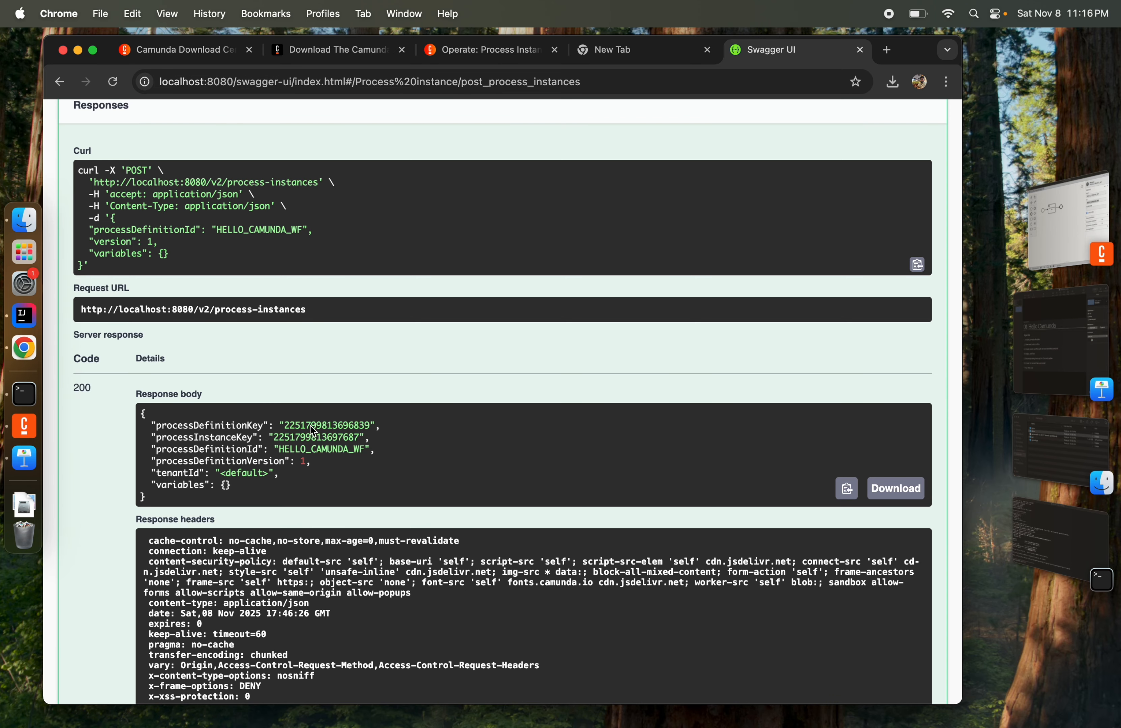
{"action": "scroll", "coordinate": [313, 431], "scroll_direction": "up", "scroll_amount": 1}
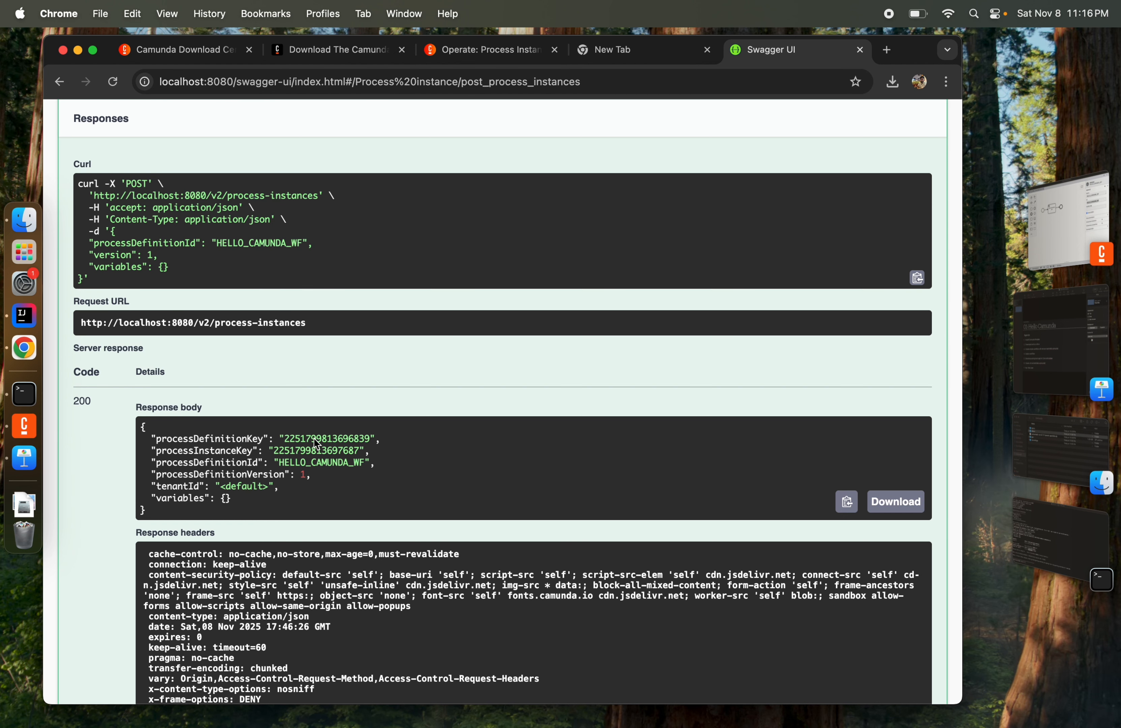
{"action": "double_click", "coordinate": [314, 439]}
{"action": "scroll", "coordinate": [270, 449], "scroll_direction": "up", "scroll_amount": 2}
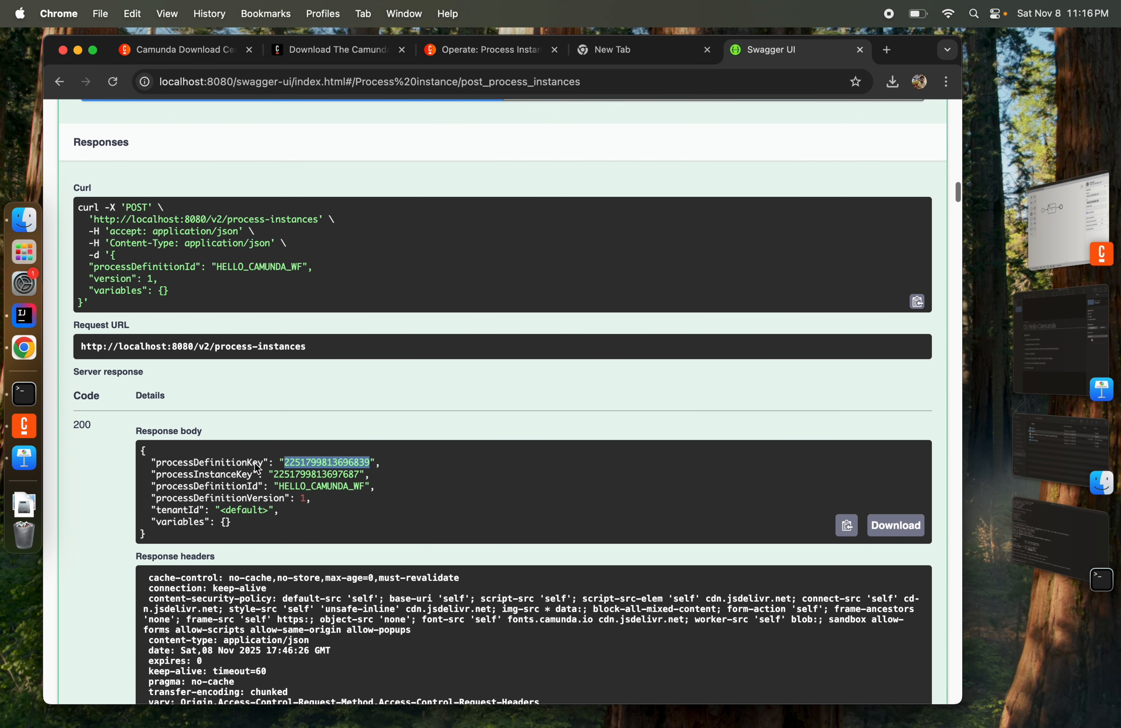
Choose the request example "Create a process instance by processDefinitionKey." and review the keys in the earlier response body.
{"action": "scroll", "coordinate": [258, 468], "scroll_direction": "up", "scroll_amount": 10}
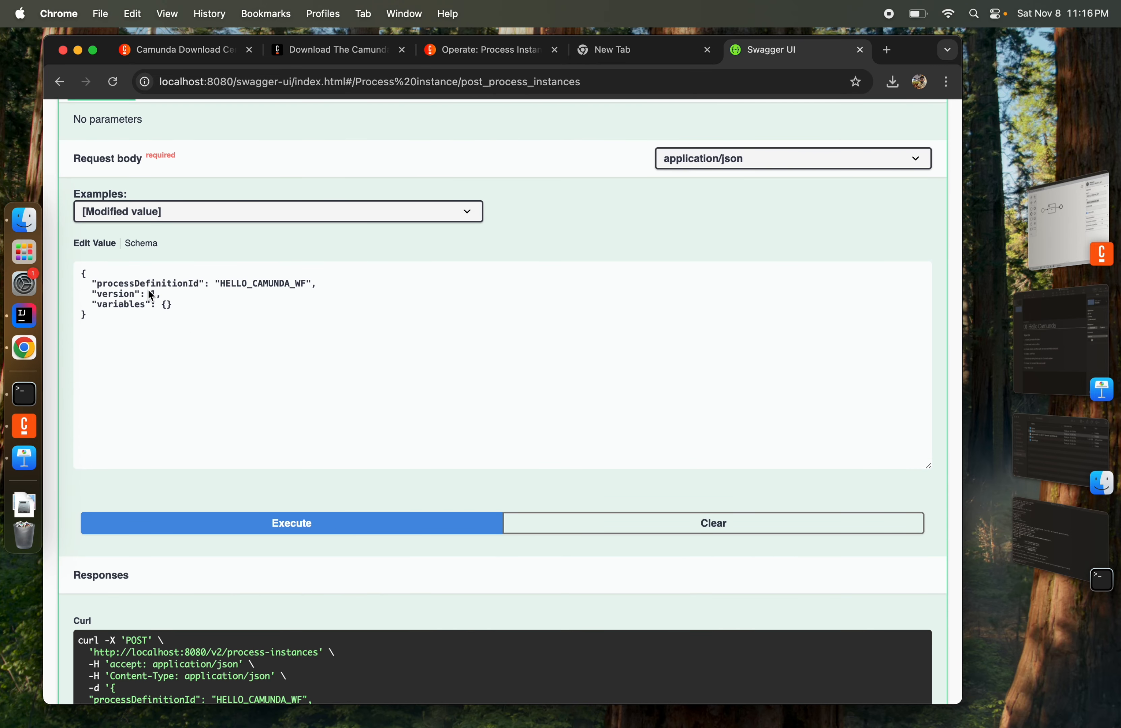
{"action": "scroll", "coordinate": [174, 291], "scroll_direction": "up", "scroll_amount": 2}
{"action": "left_click", "coordinate": [226, 257]}
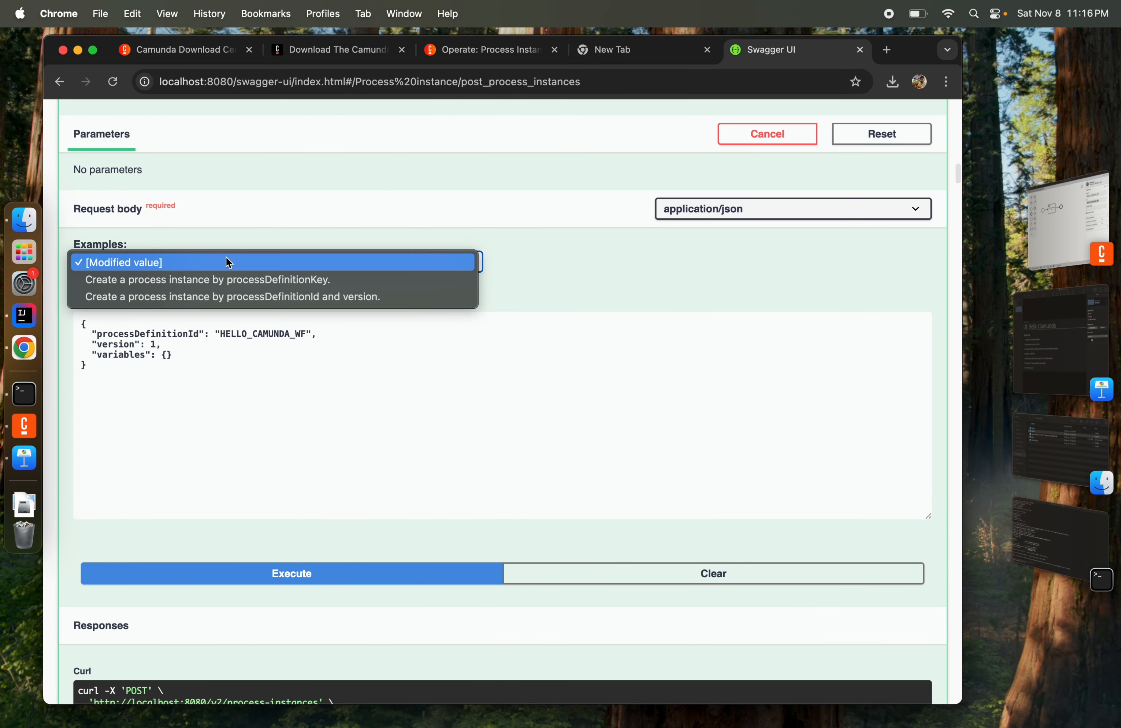
{"action": "left_click", "coordinate": [218, 285]}
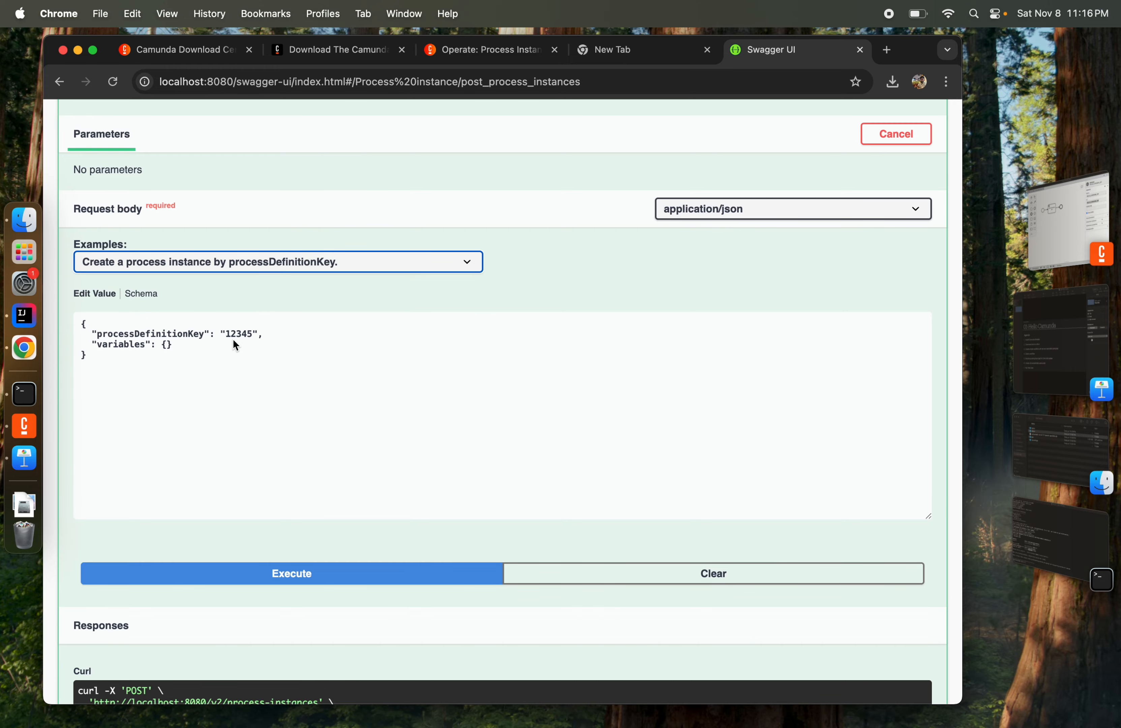
{"action": "scroll", "coordinate": [236, 346], "scroll_direction": "down", "scroll_amount": 10}
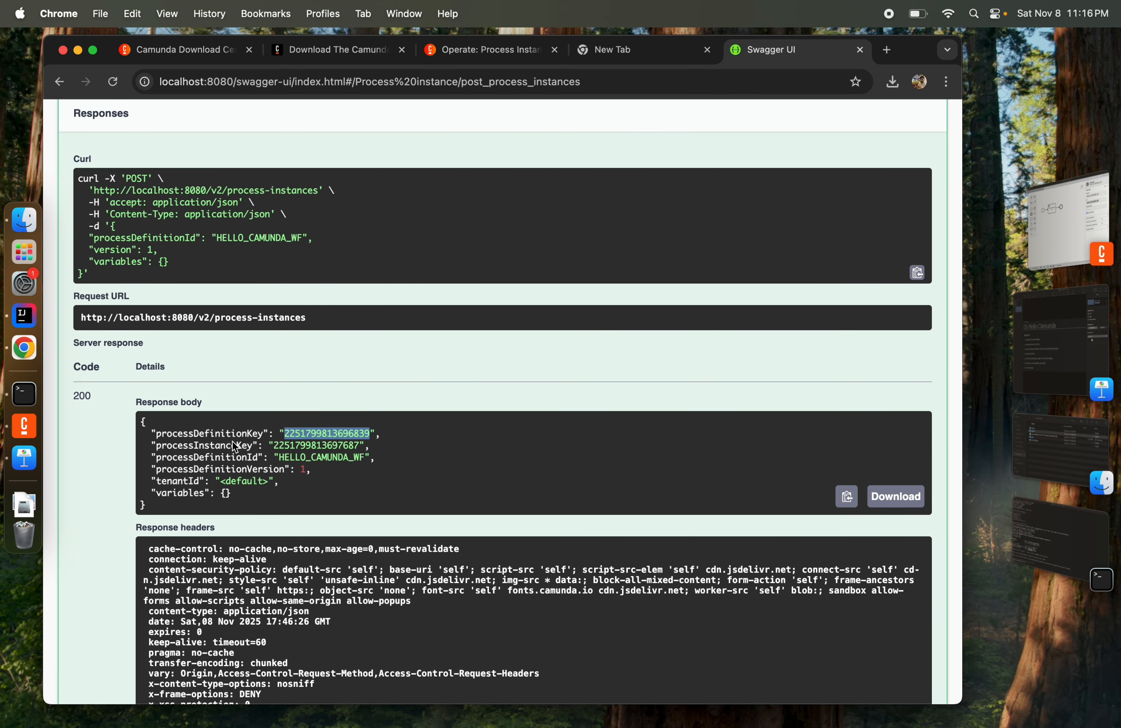
{"action": "left_click", "coordinate": [310, 451]}
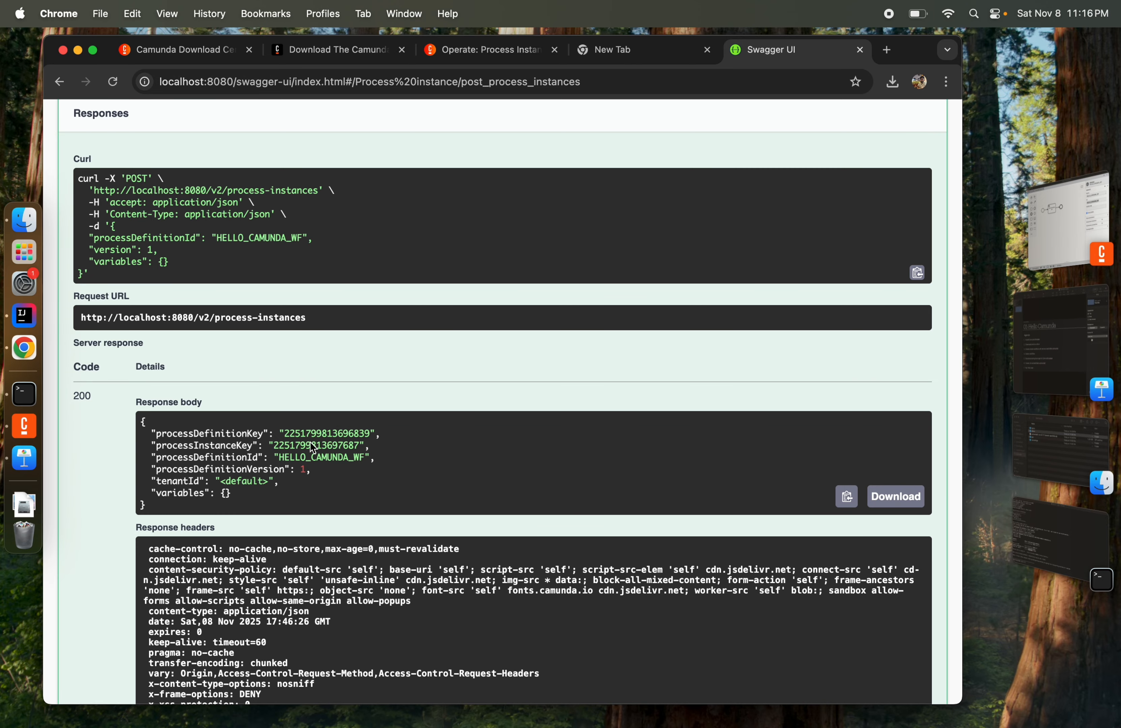
Reload the HELLO_CAMUNDA_WF page in Operate, open its process instance, and inspect the details of the hello camunda job.
{"action": "left_click", "coordinate": [480, 52]}
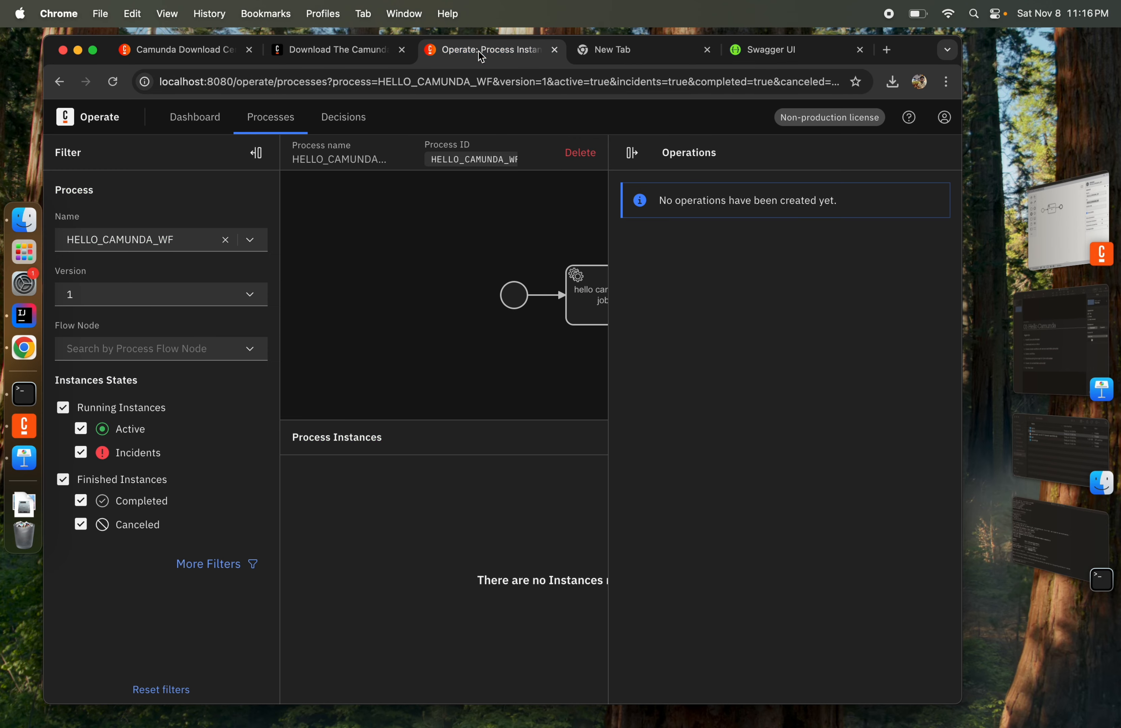
{"action": "left_click", "coordinate": [113, 82]}
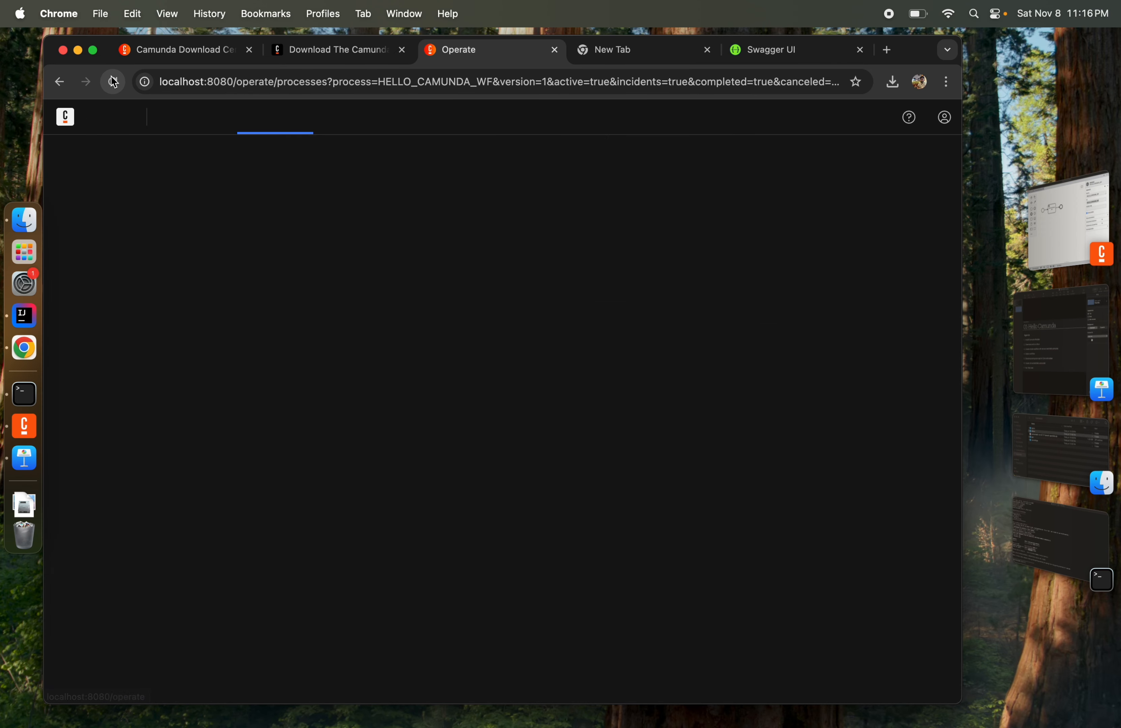
{"action": "left_click", "coordinate": [524, 492]}
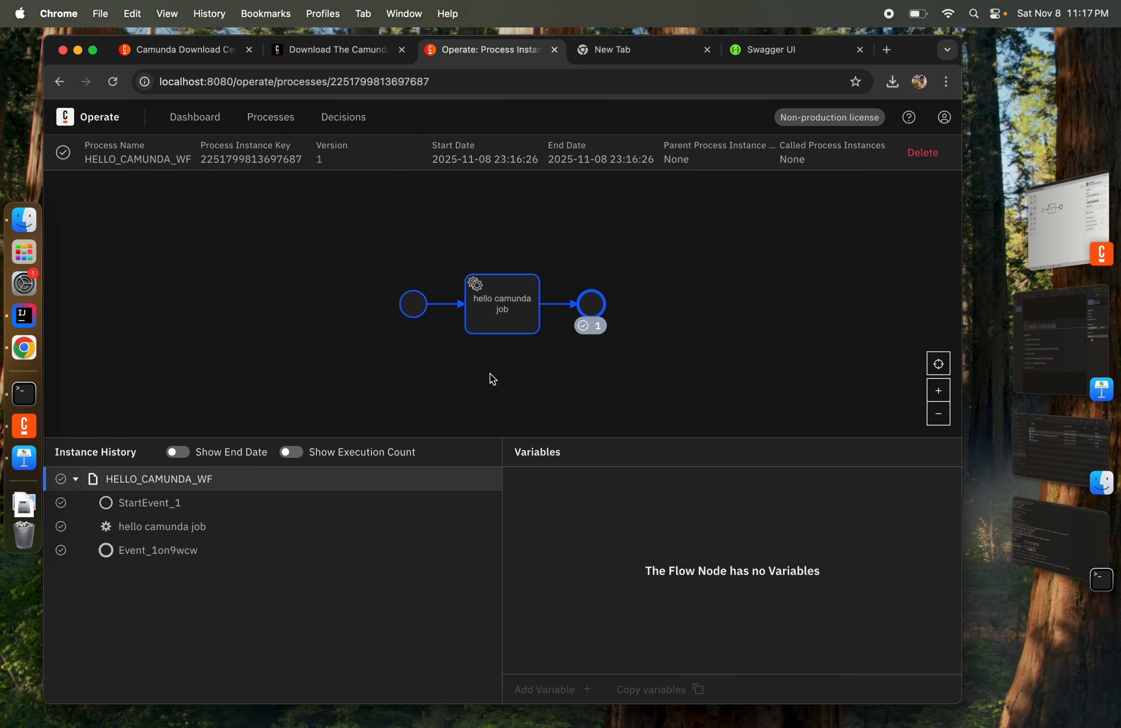
{"action": "left_click", "coordinate": [501, 322]}
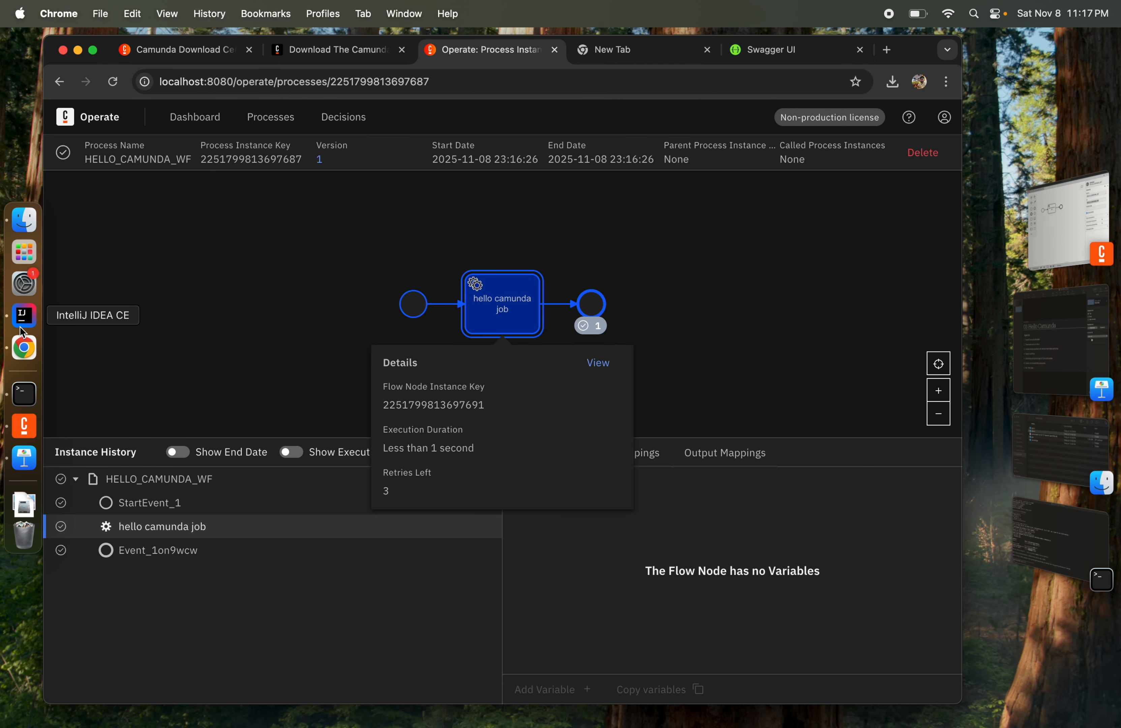
Switch to IntelliJ IDEA to check the worker's console output and return to the Swagger UI in Chrome.
{"action": "left_click", "coordinate": [26, 316]}
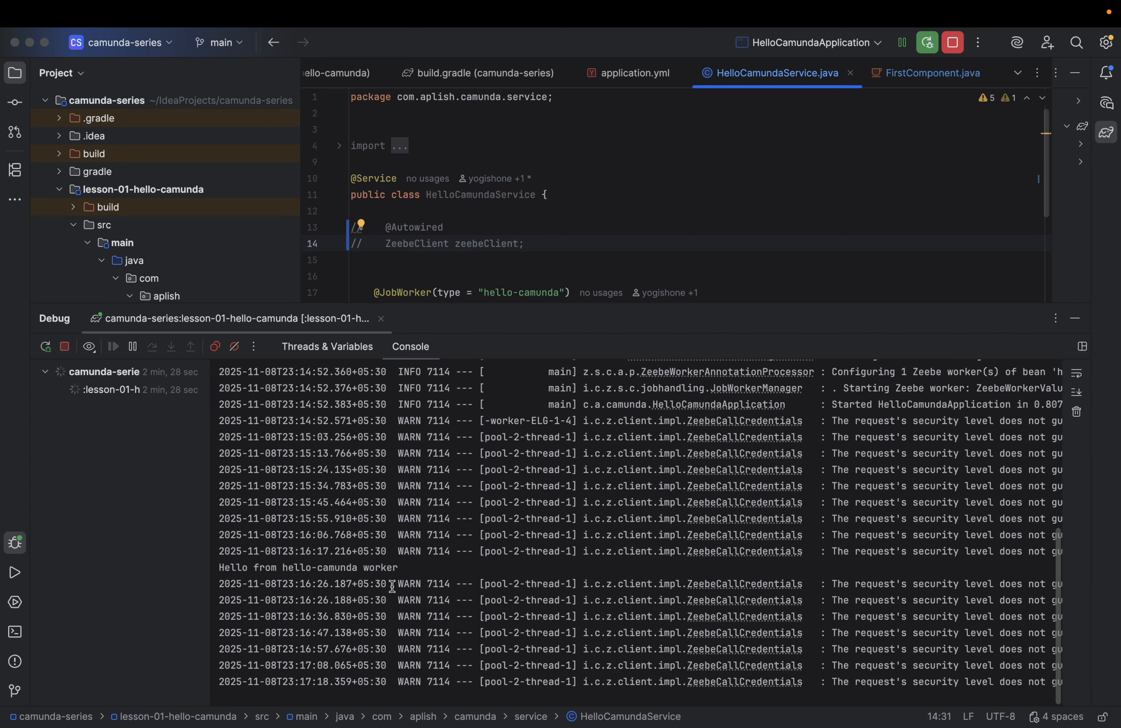
{"action": "key", "text": "ctrl+Left"}
{"action": "left_click", "coordinate": [763, 63]}
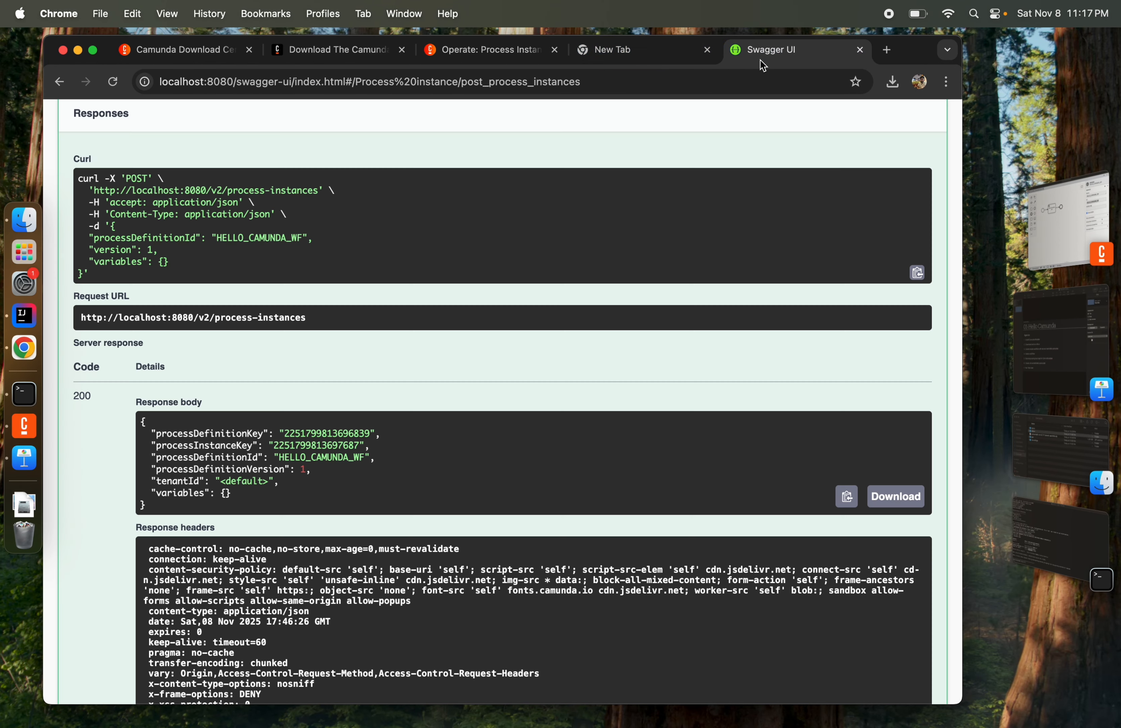
Choose the example "Create a process instance by processDefinitionId and version.", set processDefinitionId to HELLO_CAMUNDA_WF, and execute the request.
{"action": "scroll", "coordinate": [314, 381], "scroll_direction": "up", "scroll_amount": 10}
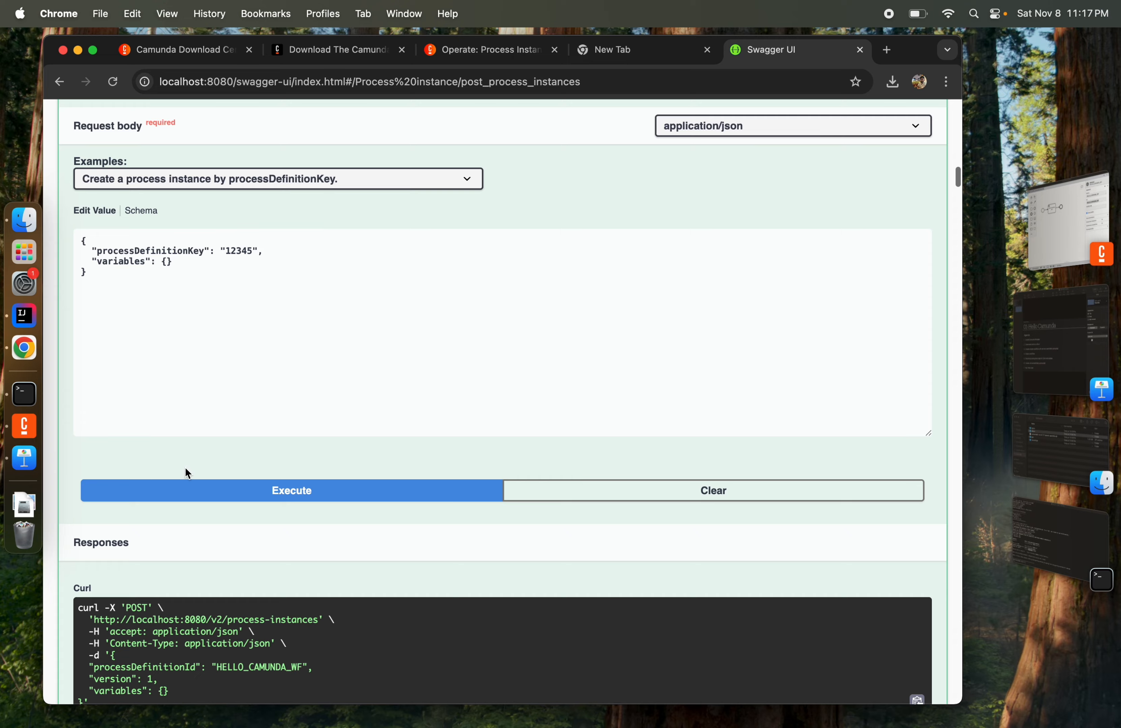
{"action": "scroll", "coordinate": [213, 242], "scroll_direction": "up", "scroll_amount": 2}
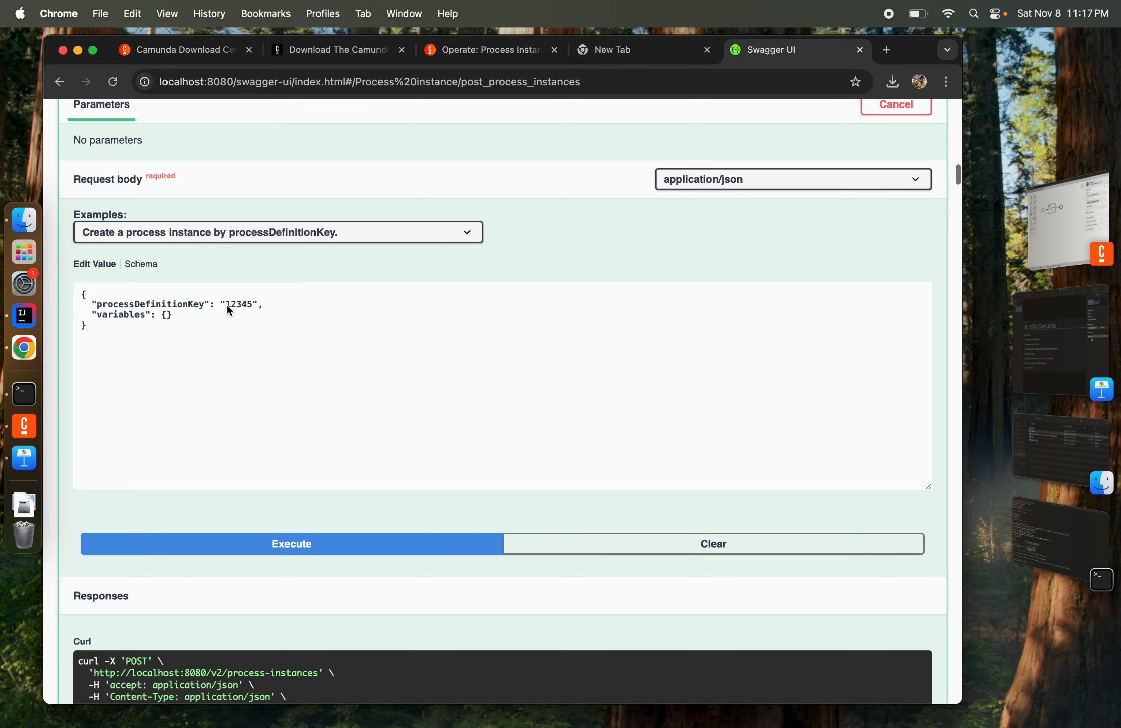
{"action": "left_click", "coordinate": [250, 232]}
{"action": "left_click", "coordinate": [230, 252]}
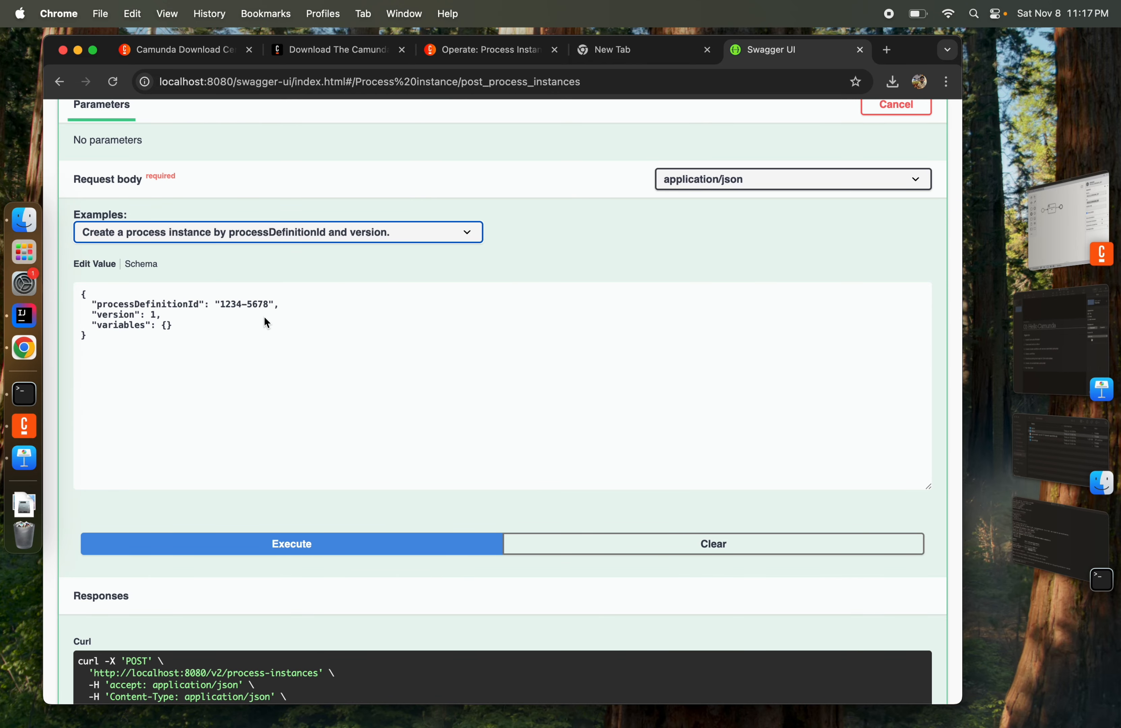
{"action": "left_click_drag", "start_coordinate": [223, 306], "coordinate": [253, 307]}
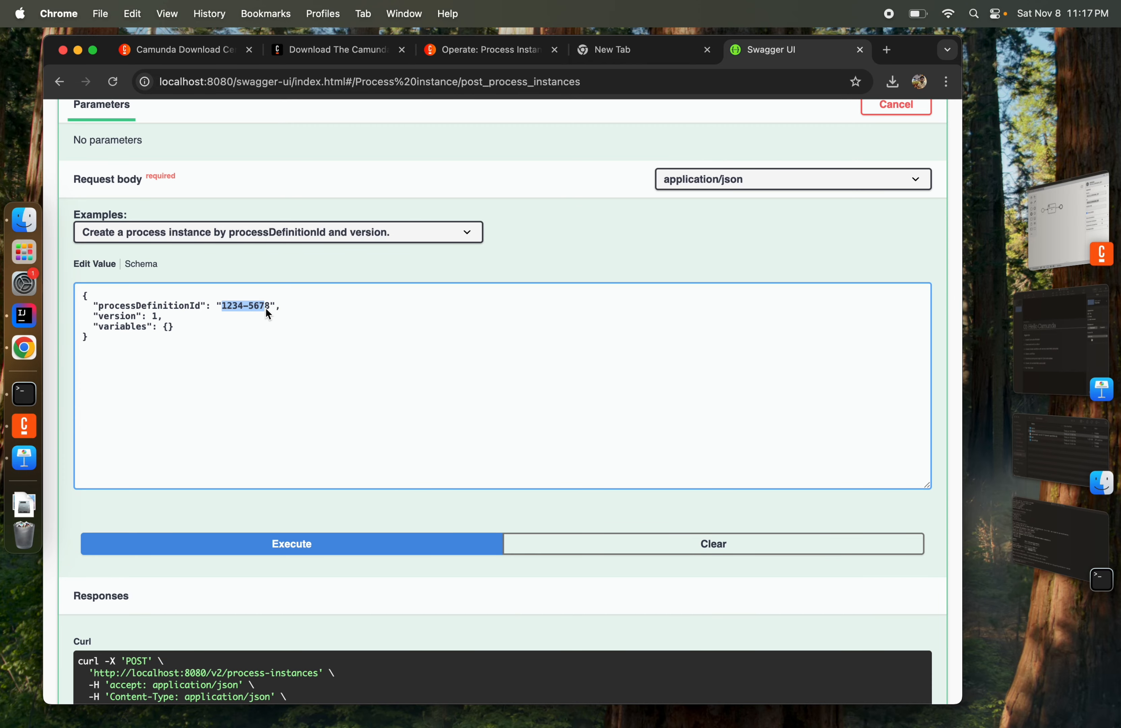
{"action": "left_click", "coordinate": [266, 307]}
{"action": "key", "text": "BackSpace"}
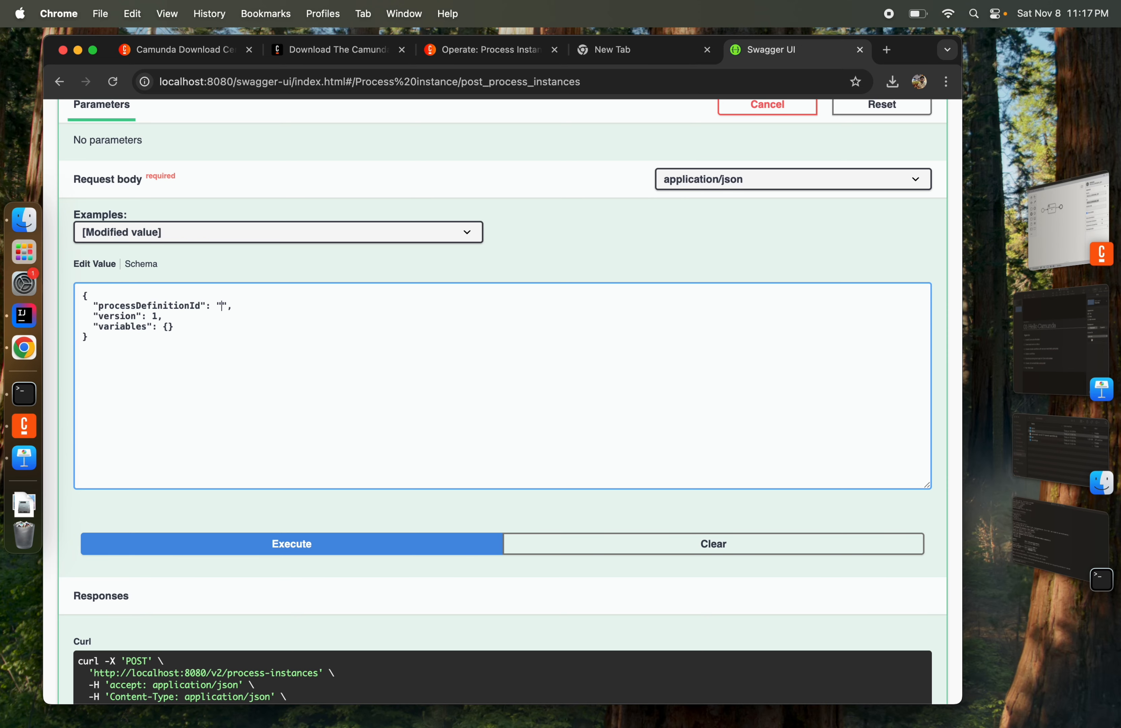
{"action": "type", "text": "HELLO_CAMUNDA_WF"}
{"action": "scroll", "coordinate": [327, 478], "scroll_direction": "down", "scroll_amount": 1}
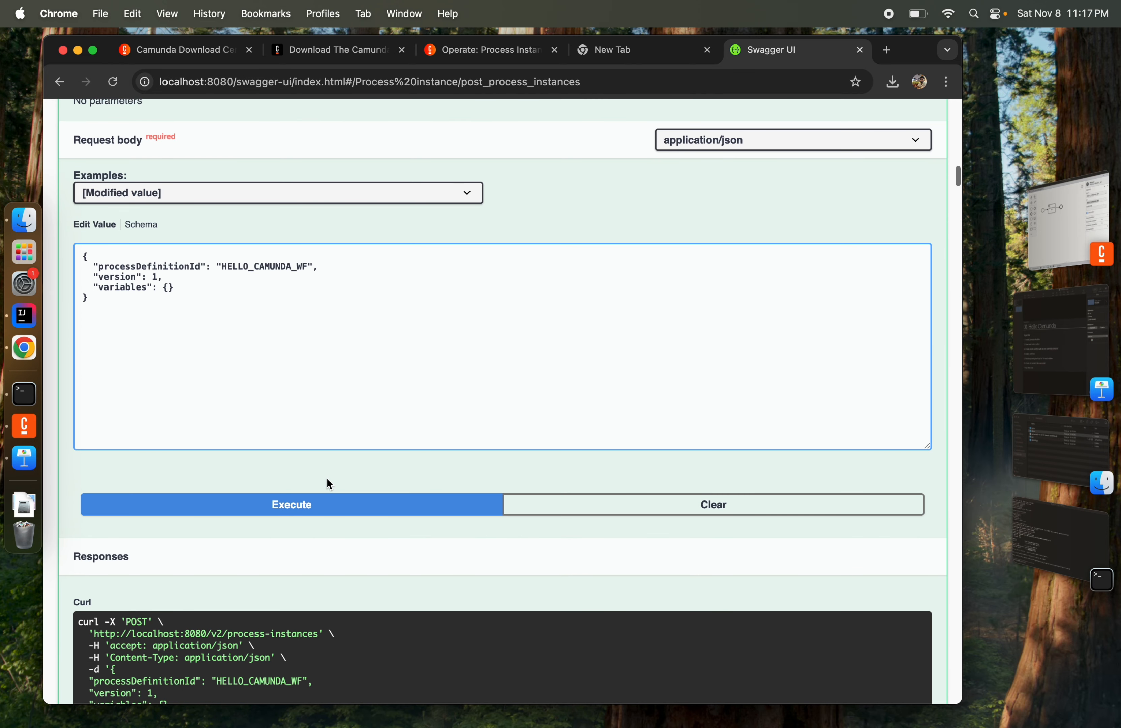
{"action": "left_click", "coordinate": [305, 503]}
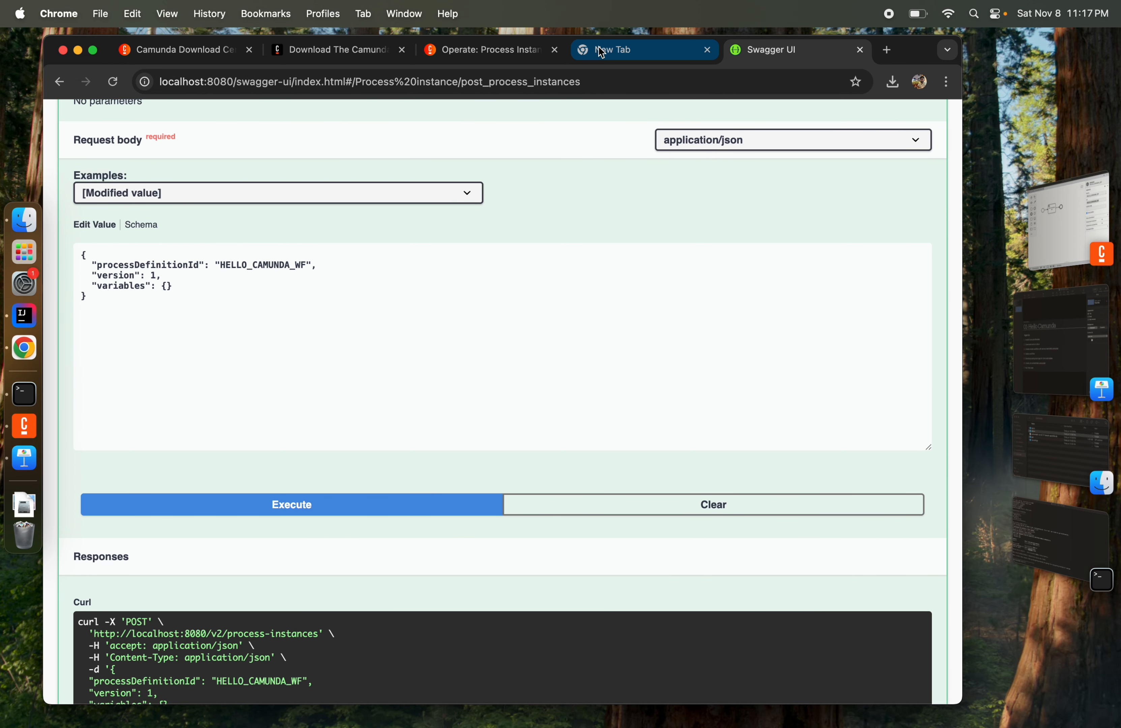
List the process instances in Operate with completed ones included in the filter.
{"action": "left_click", "coordinate": [492, 52]}
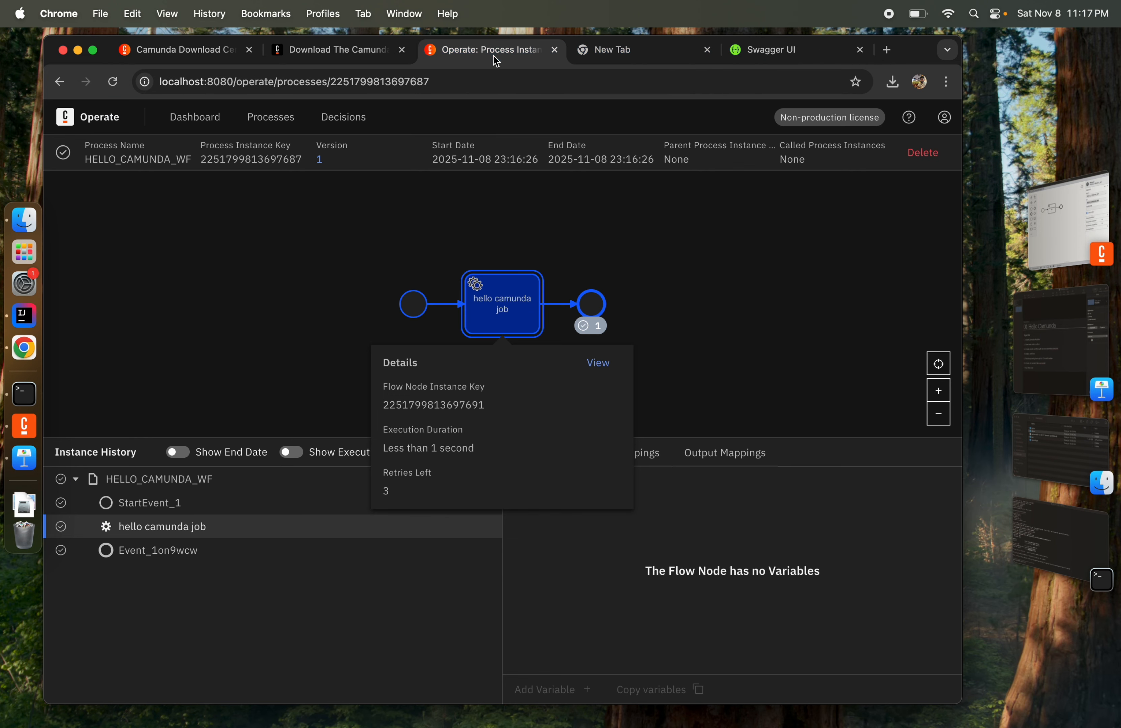
{"action": "left_click", "coordinate": [278, 121]}
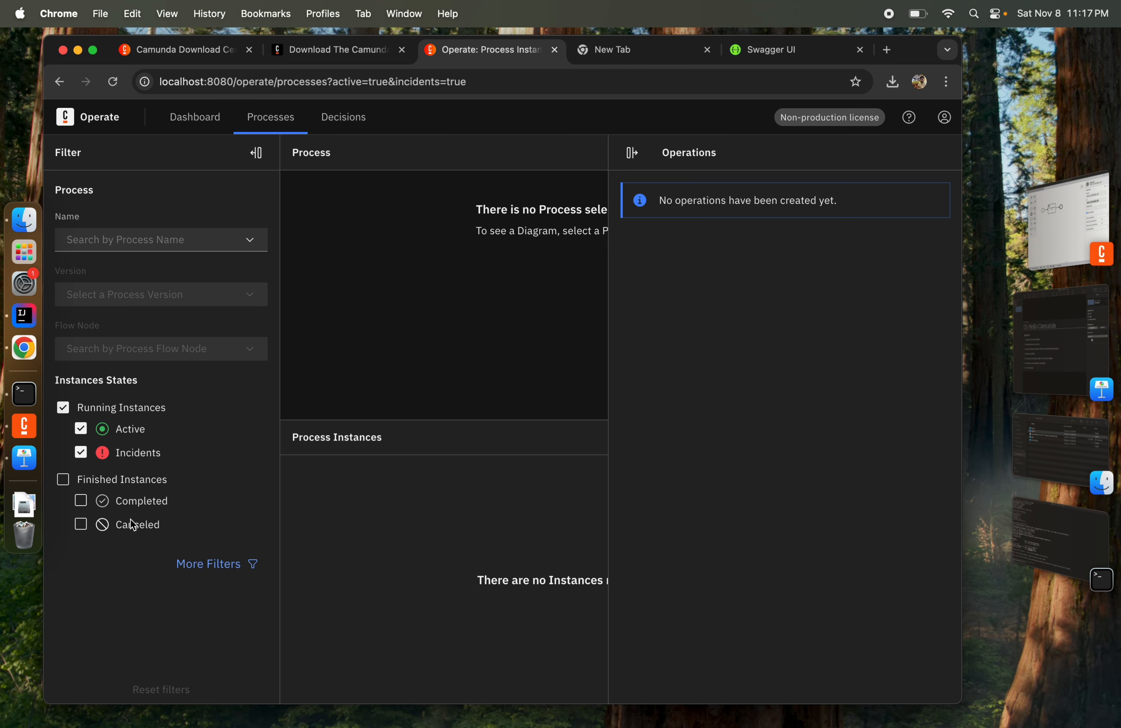
{"action": "left_click", "coordinate": [132, 502]}
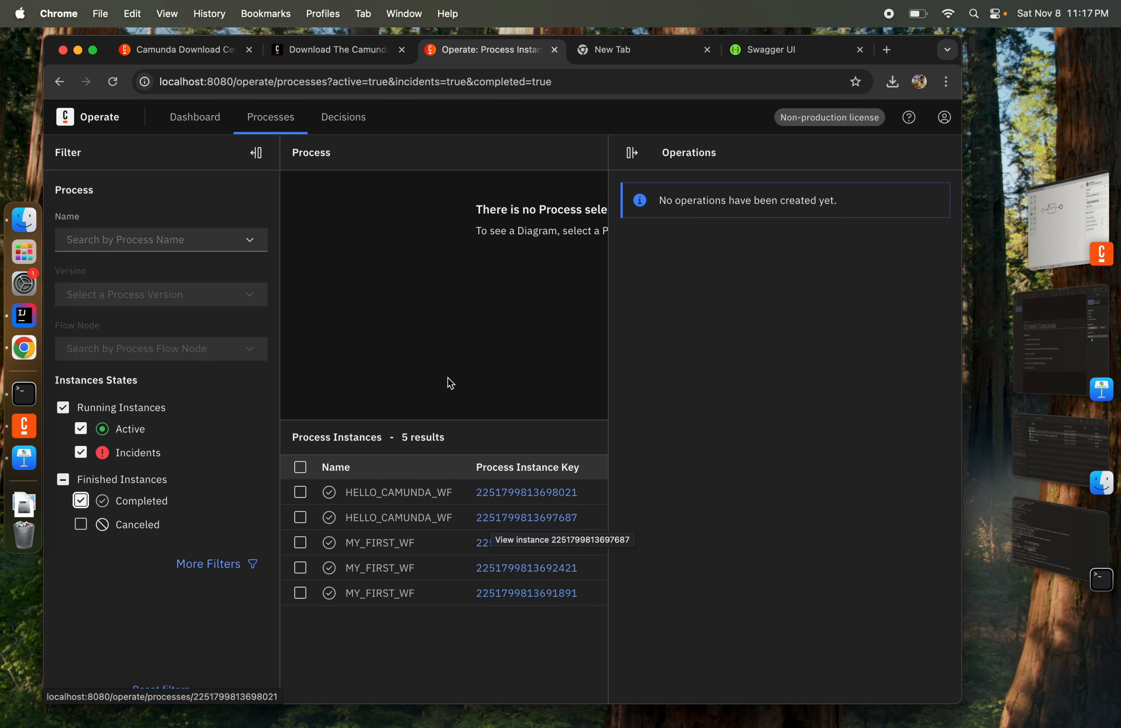
Switch to IntelliJ IDEA and compare the console output with the hello-camunda job worker method in HelloCamundaService.java.
{"action": "left_click", "coordinate": [22, 322]}
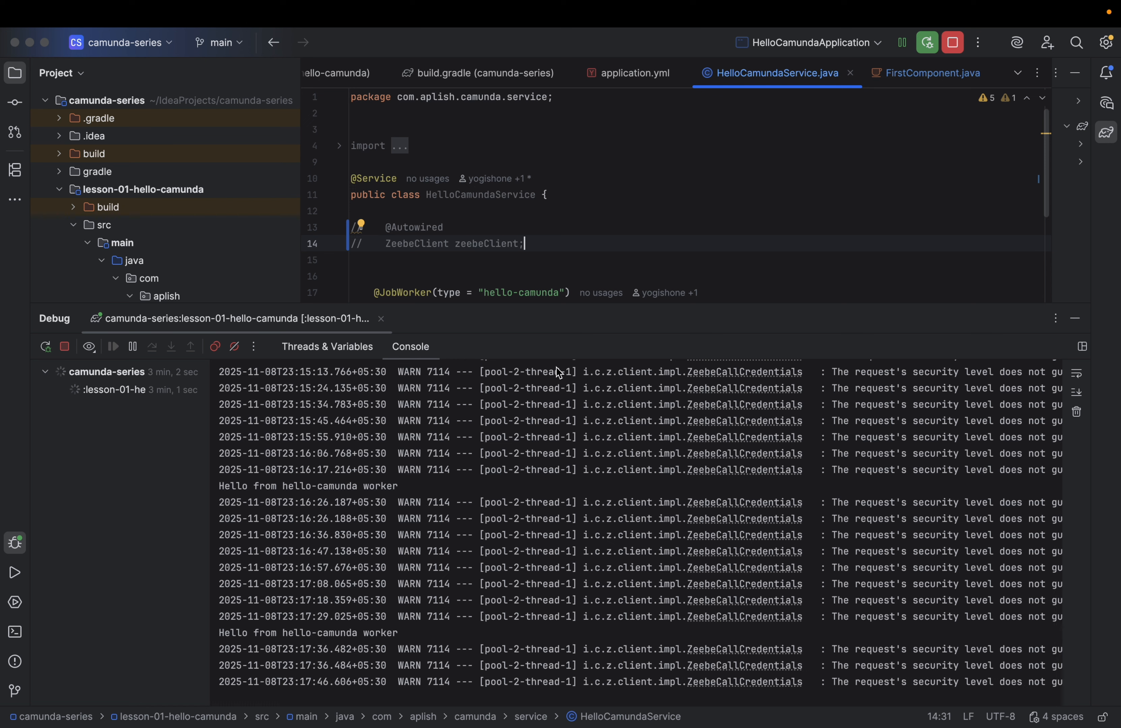
{"action": "left_click", "coordinate": [485, 308]}
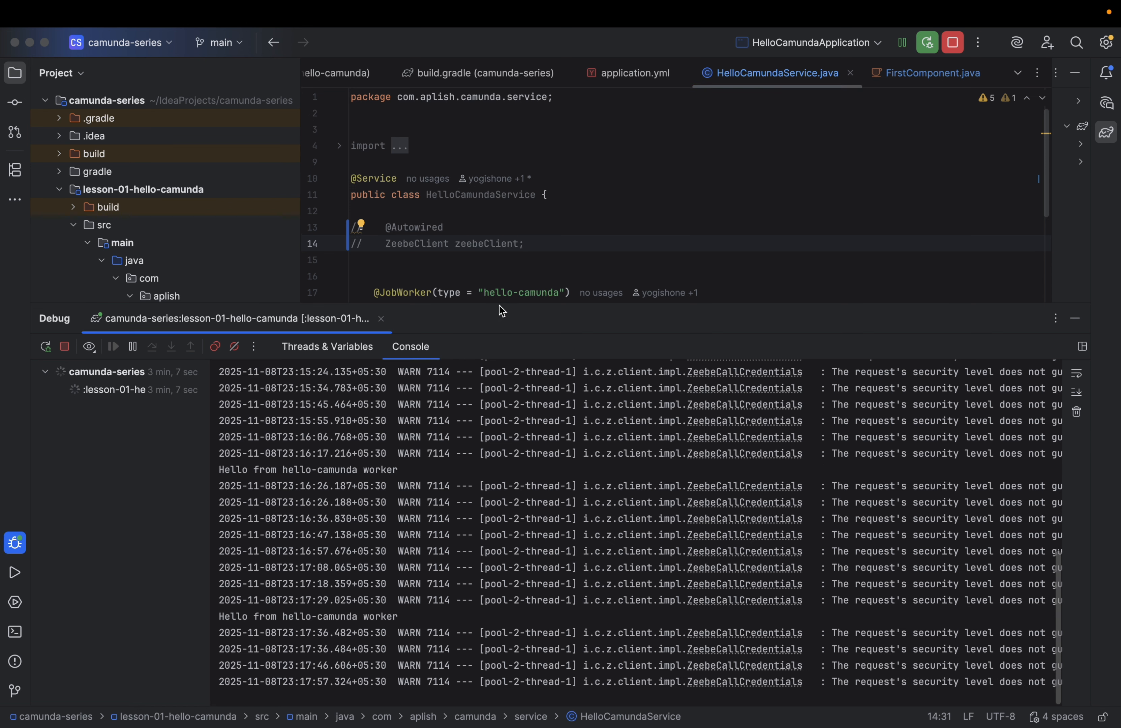
{"action": "left_click", "coordinate": [487, 265]}
{"action": "scroll", "coordinate": [487, 268], "scroll_direction": "down", "scroll_amount": 2}
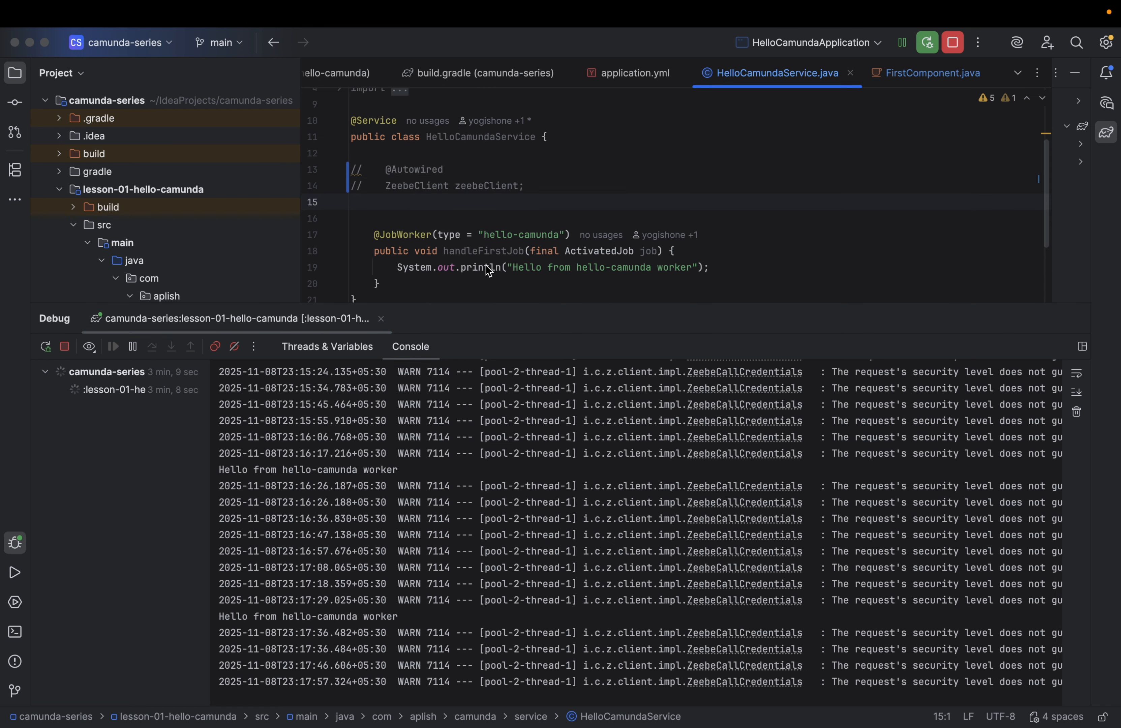